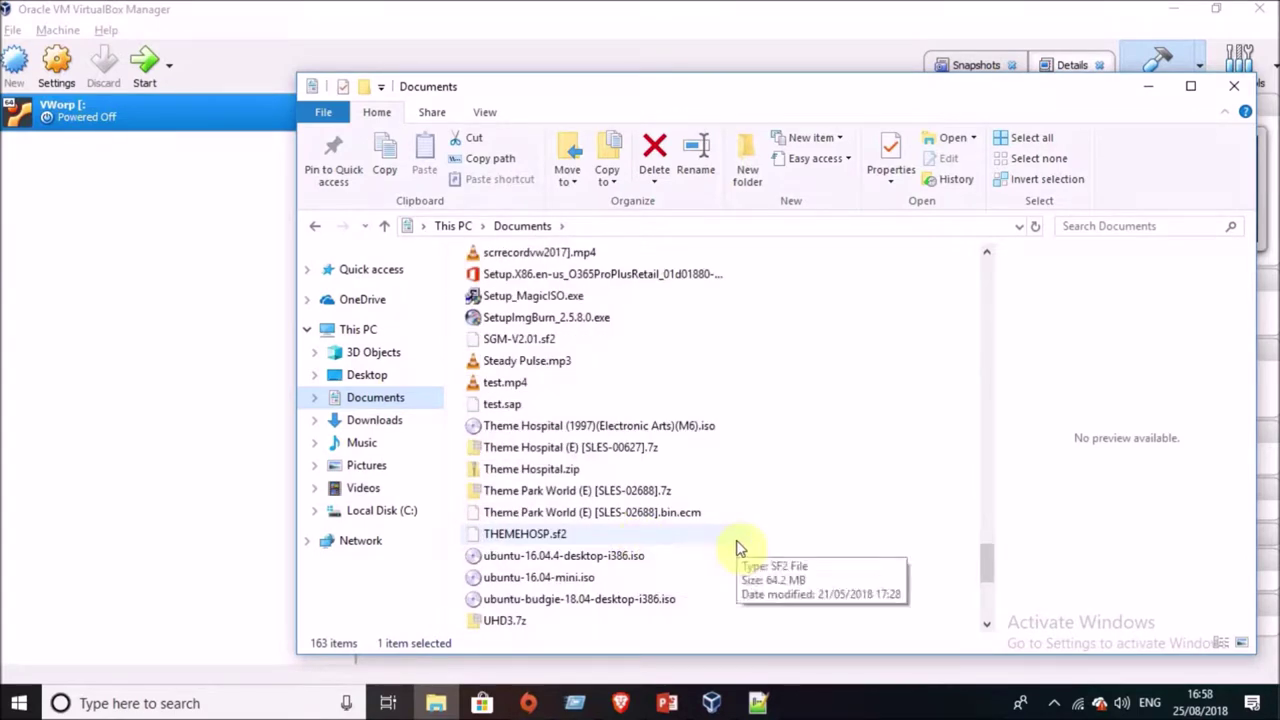
# Create a Windows 3.1 virtual machine named Windows 3.1 with 128 MB of memory and a new 1.00 GB VDI hard disk.
pyautogui.scroll(20, 730, 540)
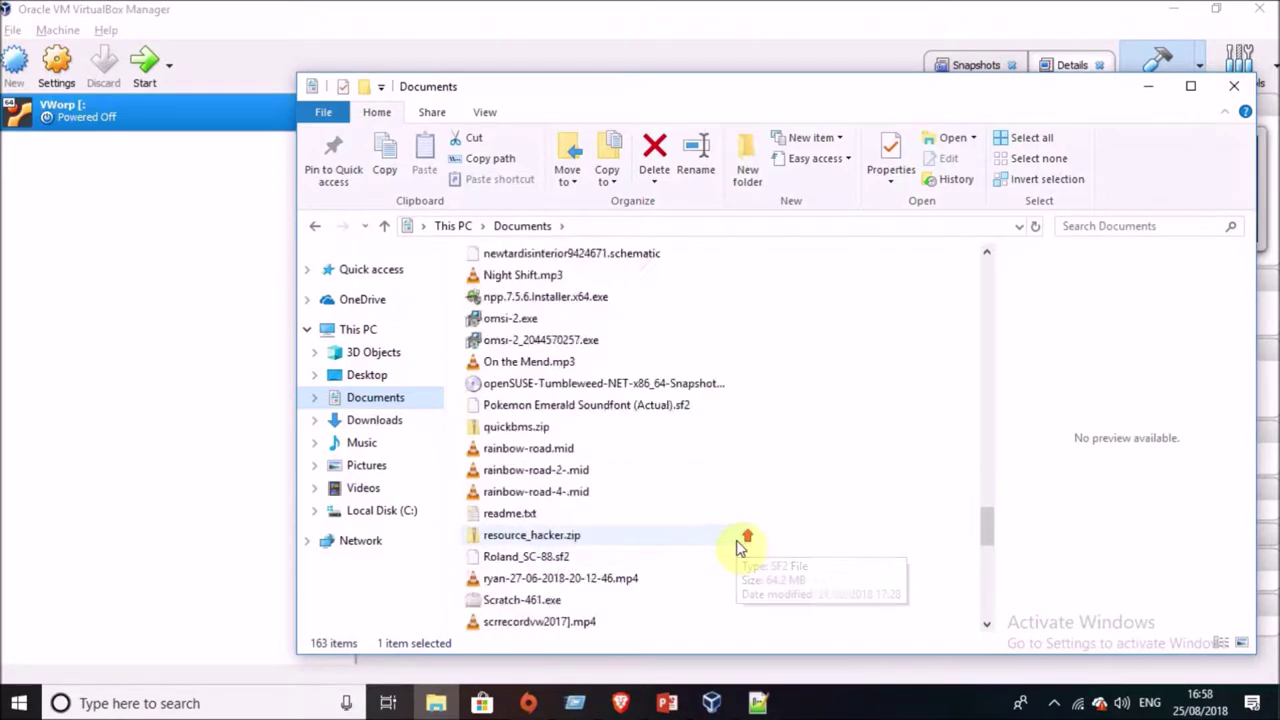
pyautogui.click(755, 700)
pyautogui.write('Widnow')
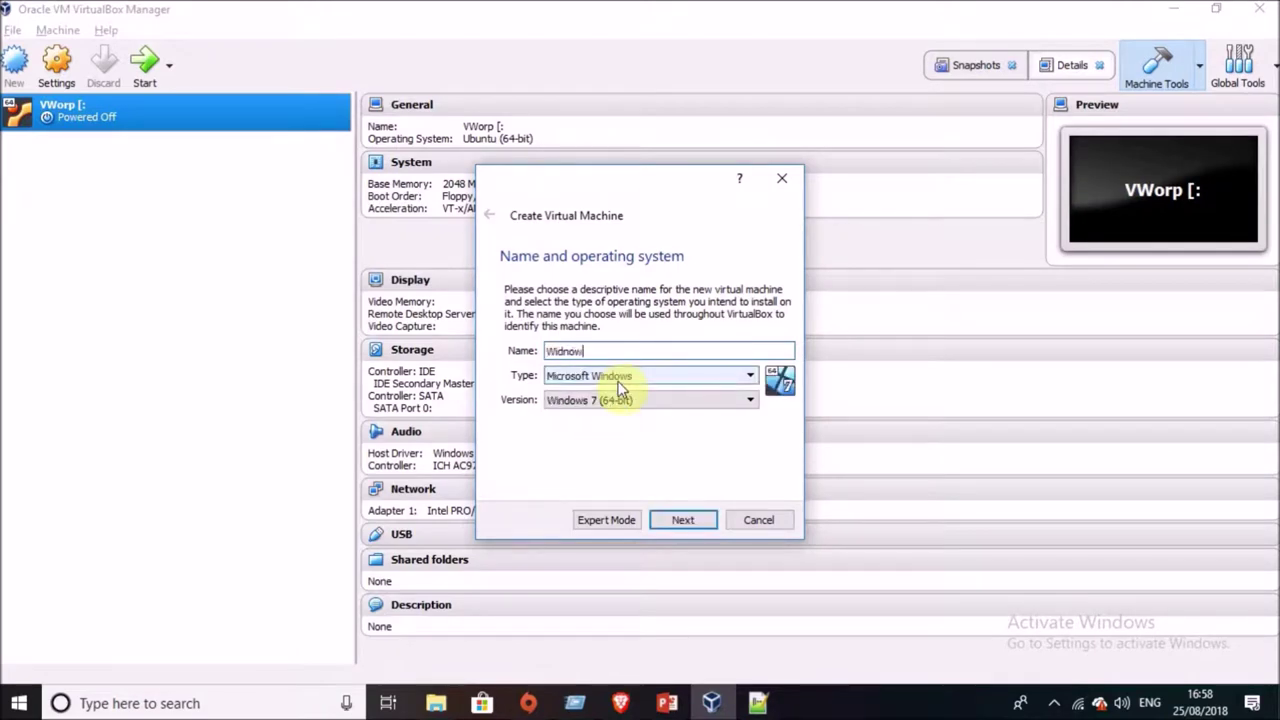
pyautogui.press('Return')
pyautogui.press('Return')
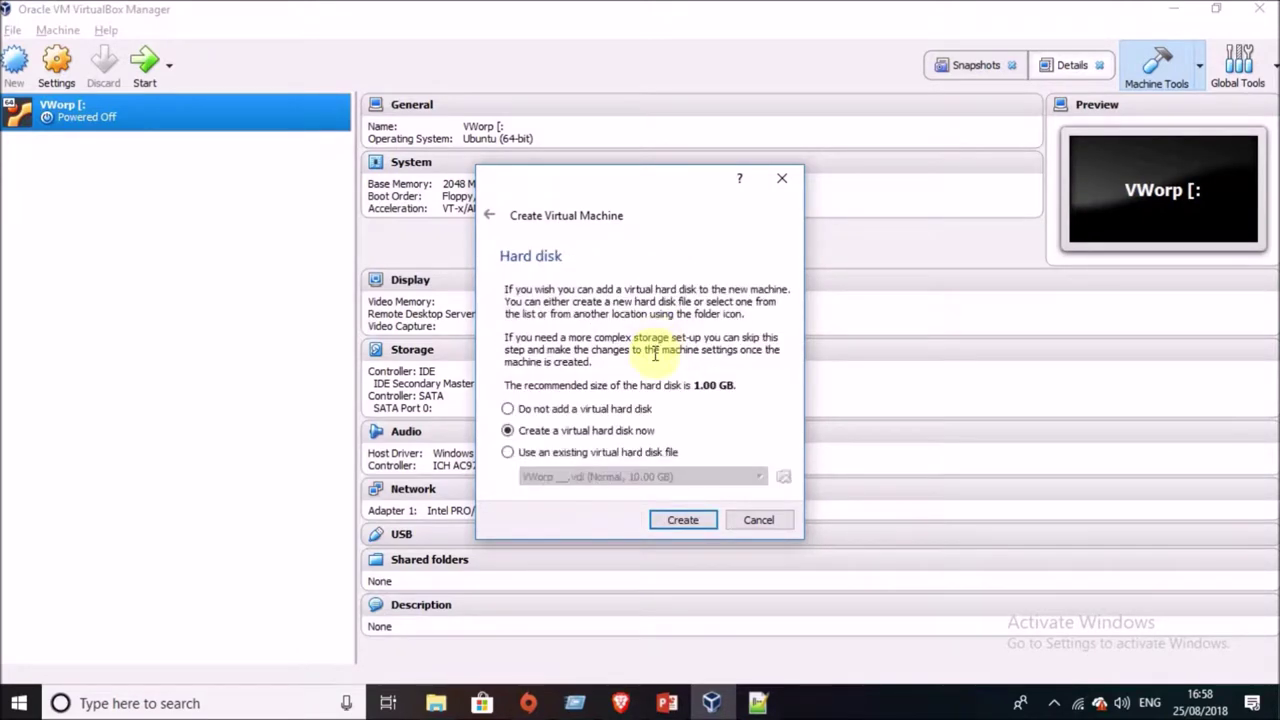
pyautogui.press('Return')
pyautogui.press('Return')
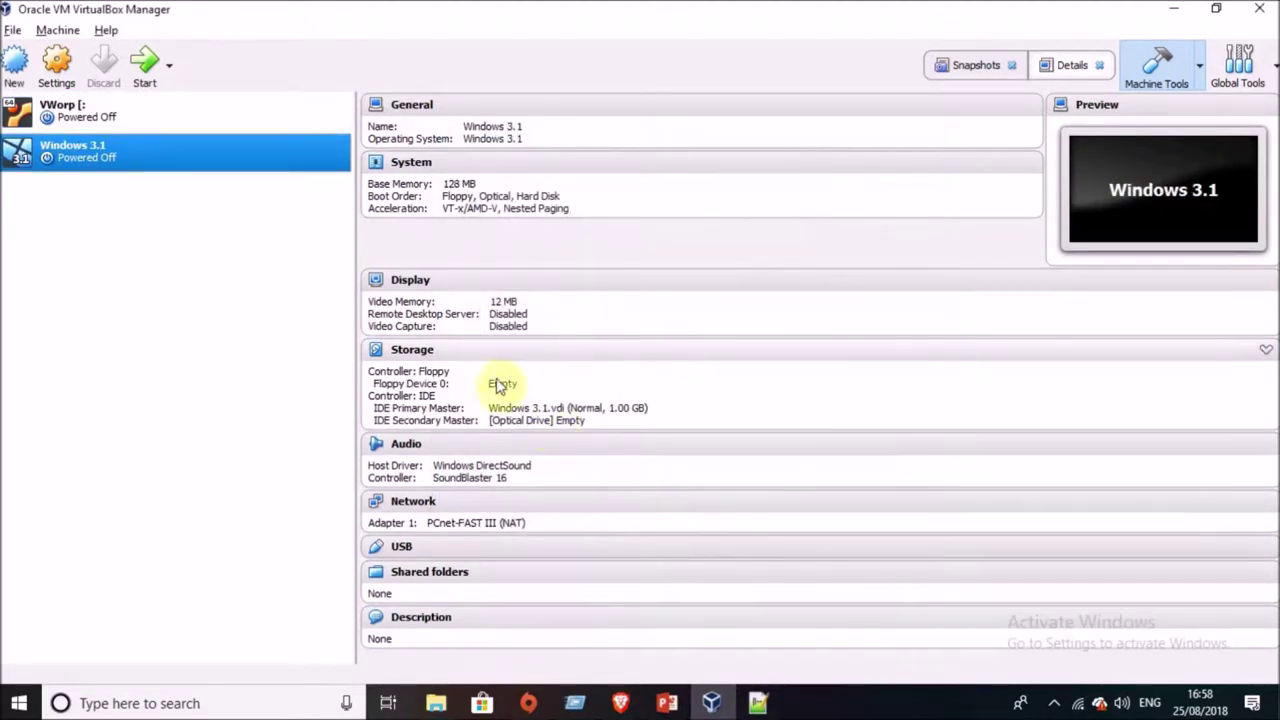
# Mount Disk1.img from the Microsoft DOS 6.0 (3.5) folder in the virtual machine's floppy drive.
pyautogui.click(500, 380)
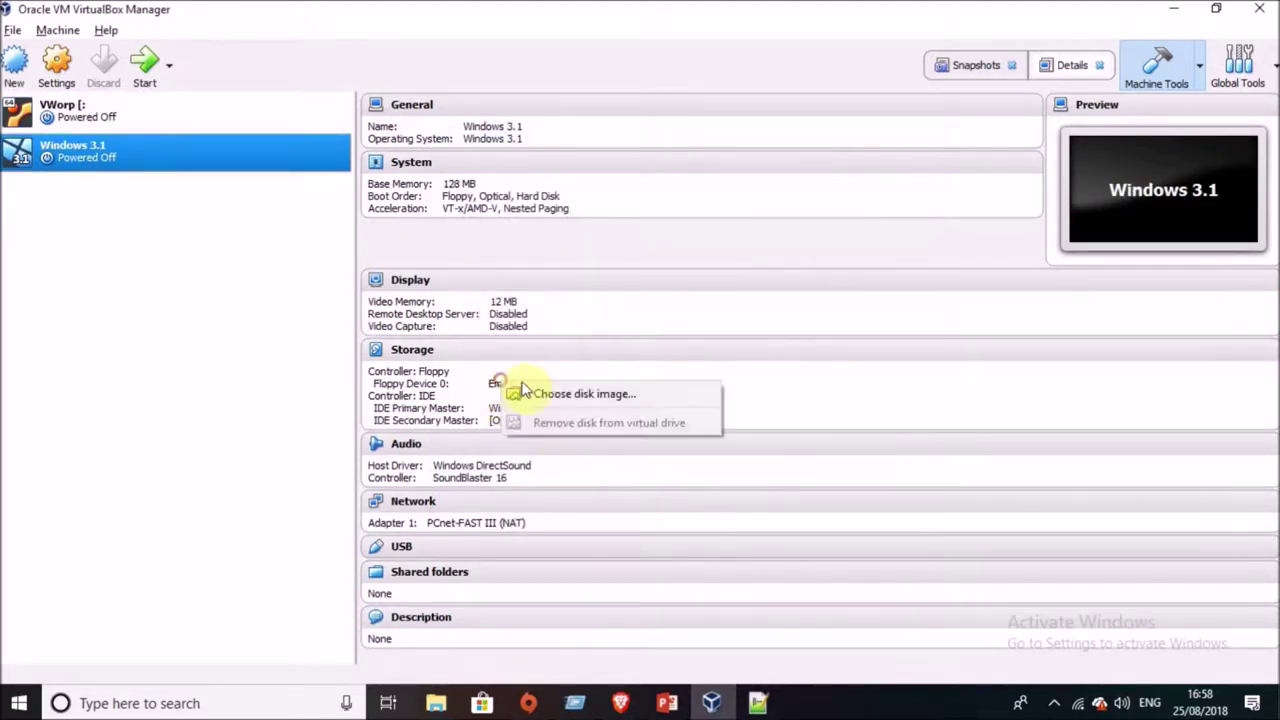
pyautogui.click(560, 394)
pyautogui.scroll(-6, 303, 300)
pyautogui.scroll(11, 303, 312)
pyautogui.scroll(-4, 318, 243)
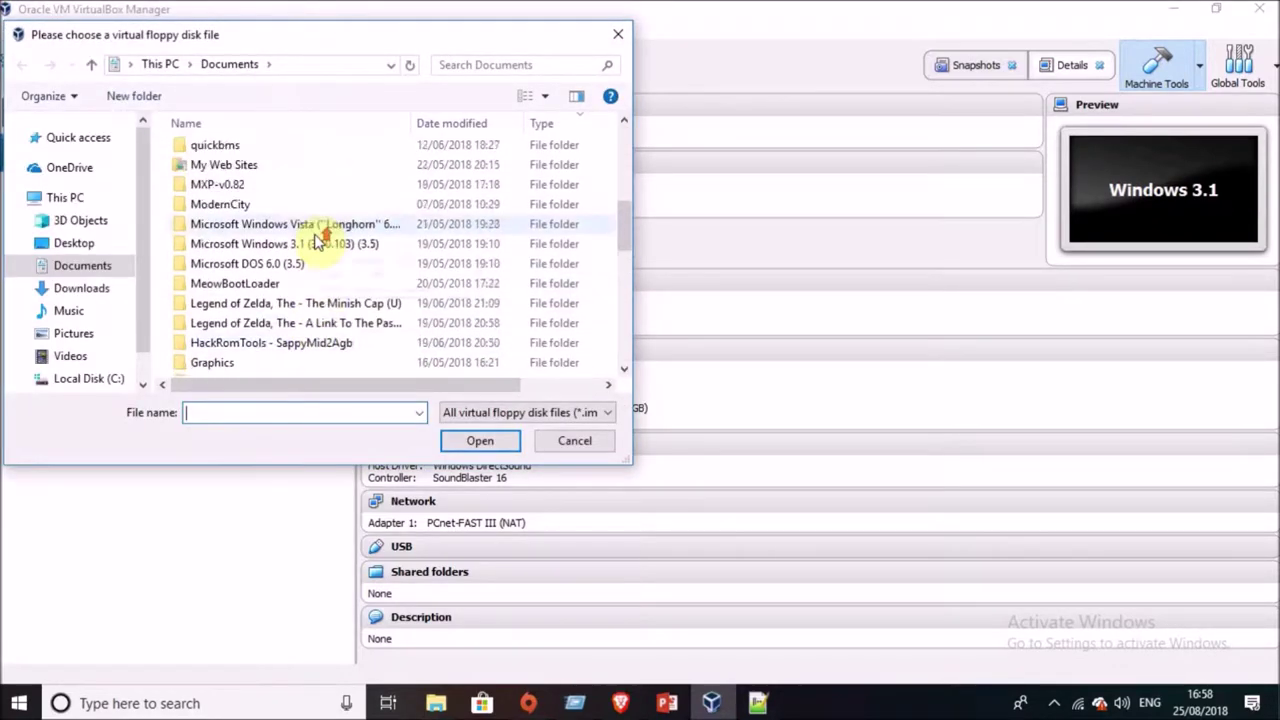
pyautogui.scroll(2, 295, 276)
pyautogui.doubleClick(298, 272)
pyautogui.doubleClick(205, 150)
# Start the Windows 3.1 virtual machine and display it in full-screen mode.
pyautogui.click(152, 76)
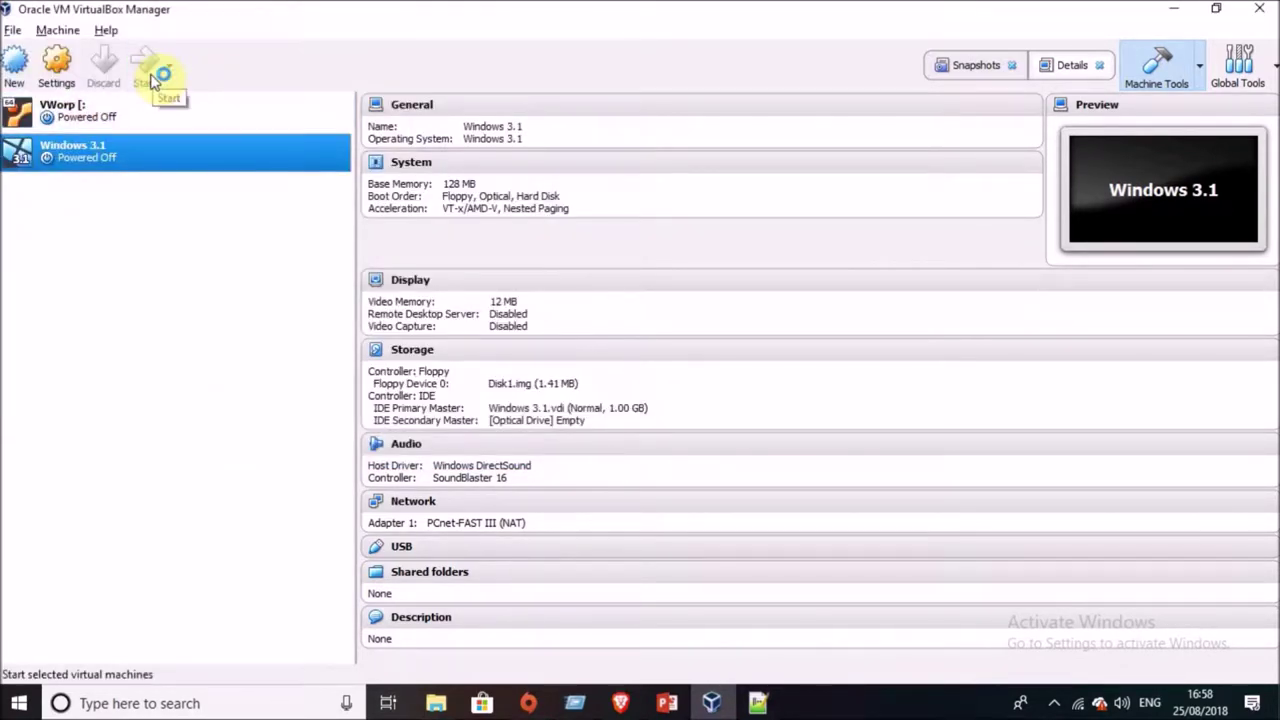
pyautogui.click(155, 80)
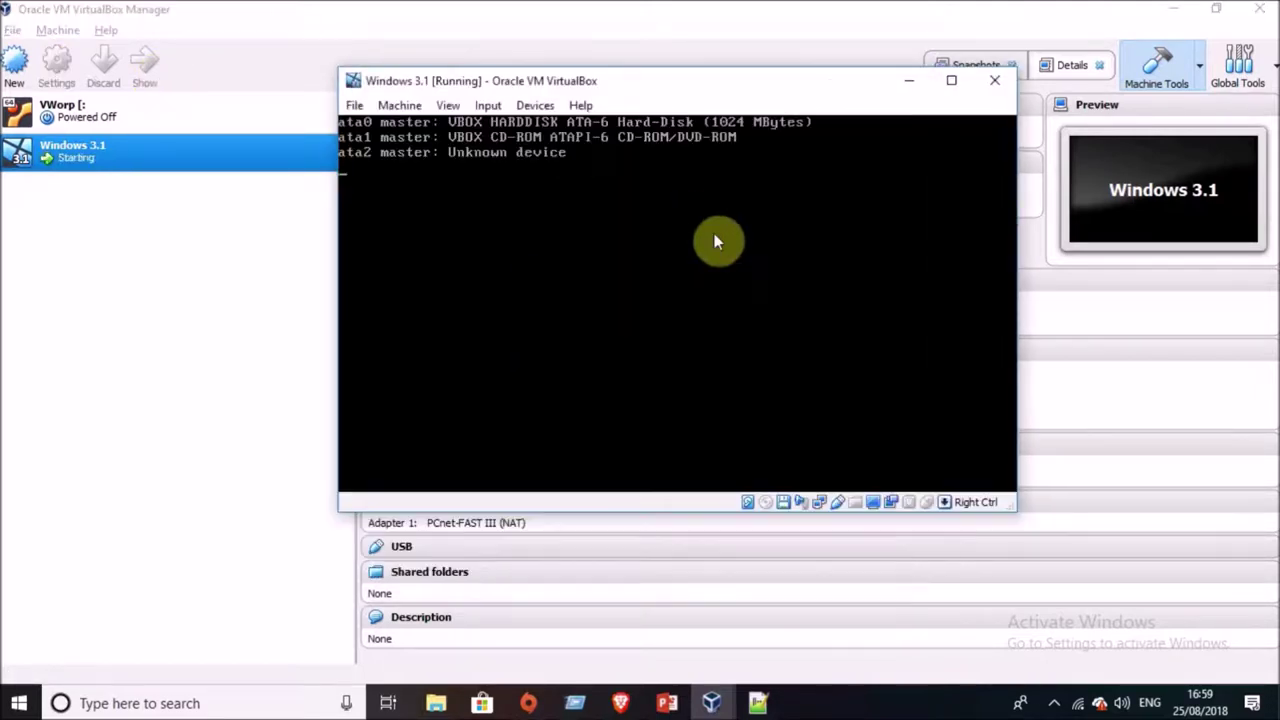
pyautogui.hotkey('ctrl', 'f')
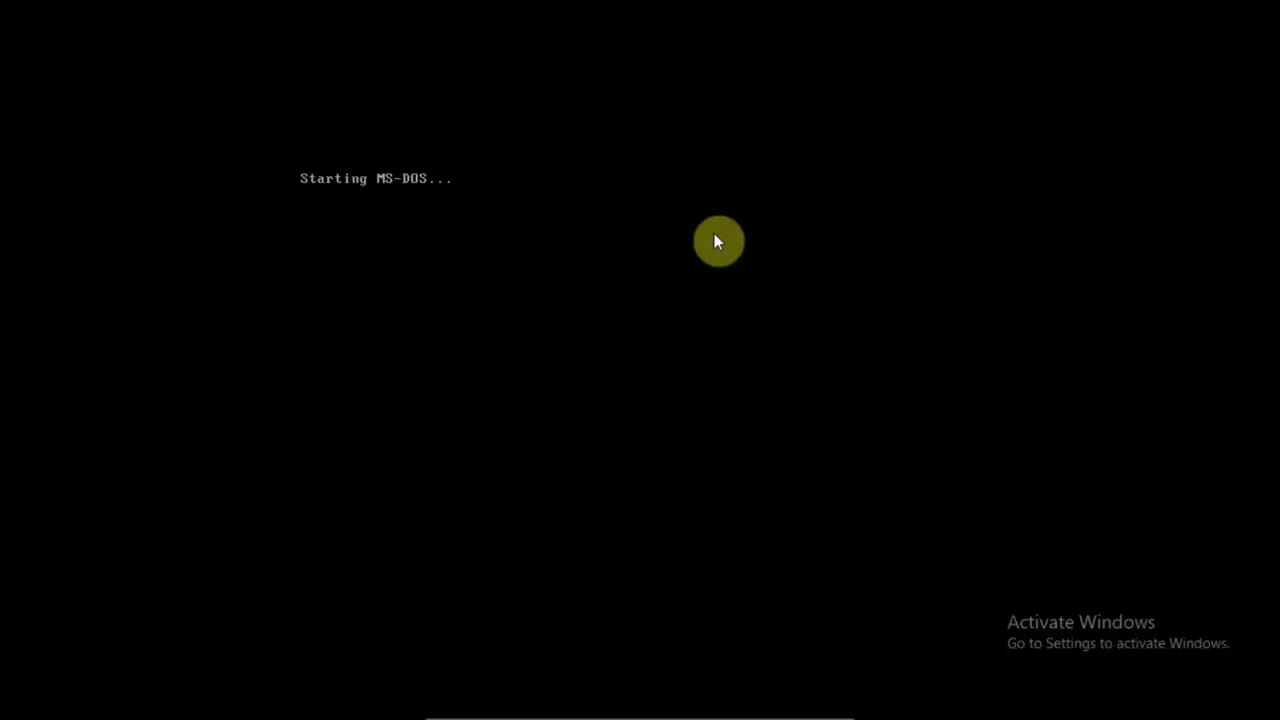
# Begin MS-DOS 6 Setup and have it configure the unallocated disk space with the recommended option.
pyautogui.press('Return')
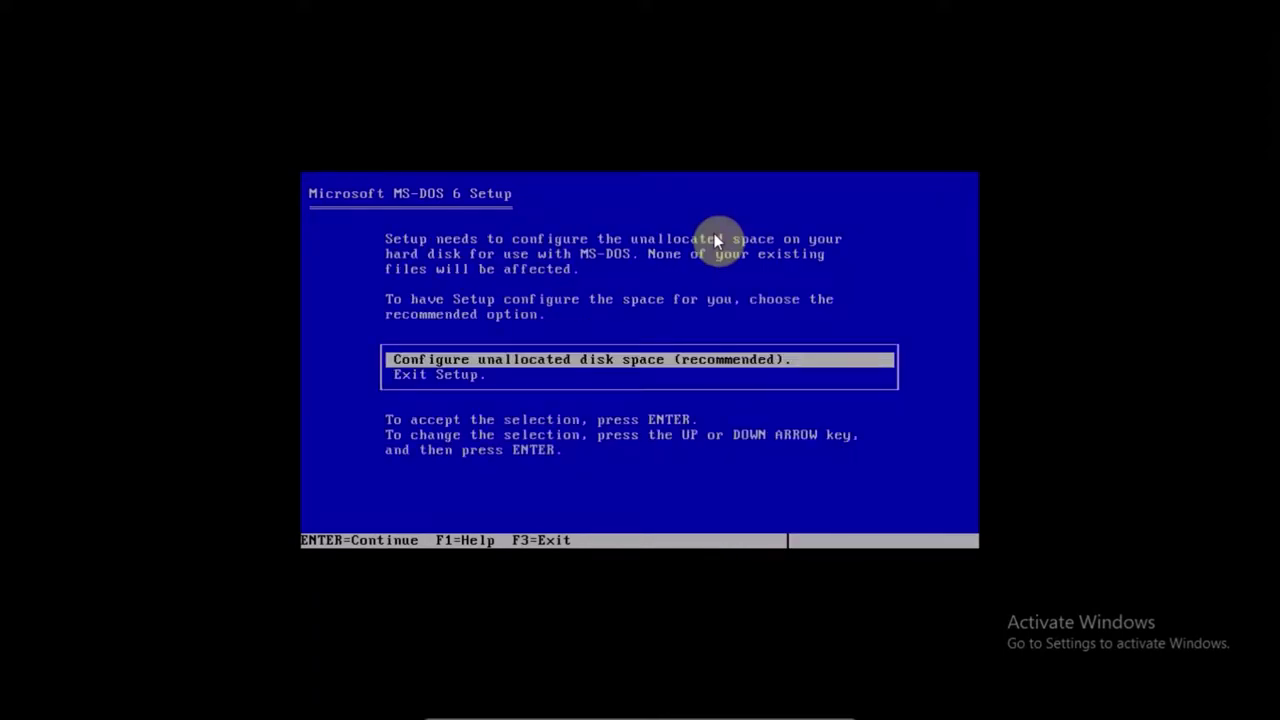
pyautogui.press('Return')
pyautogui.press('Return')
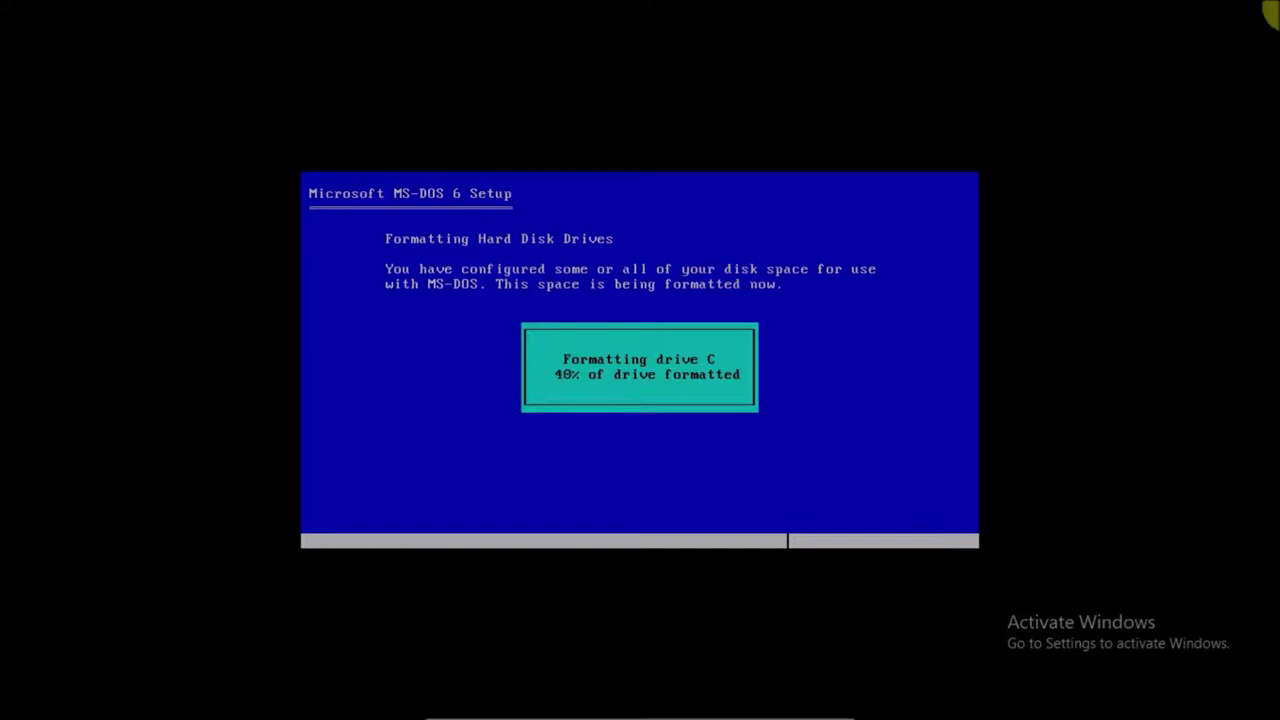
# Set both the country and the keyboard layout to United Kingdom in the MS-DOS Setup system settings.
pyautogui.click(641, 362)
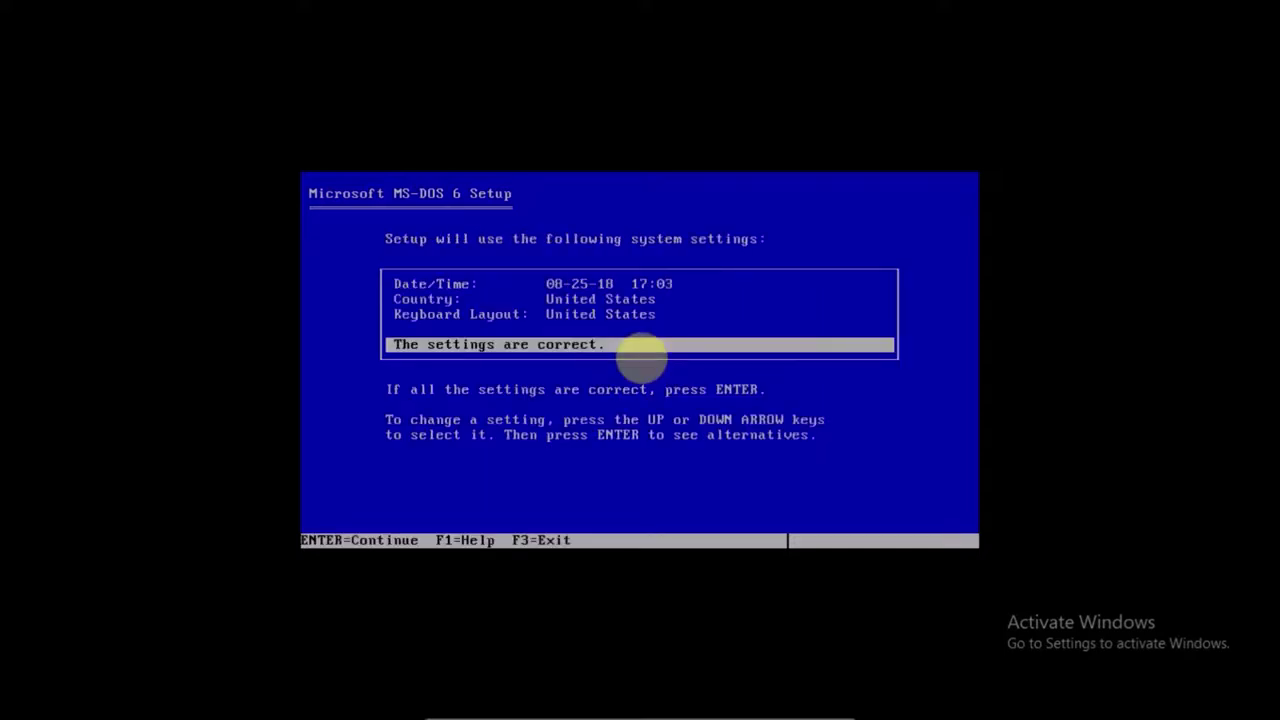
pyautogui.press('Up')
pyautogui.press('Up')
pyautogui.press('Return')
pyautogui.press('Up')
pyautogui.press('Return')
pyautogui.press('Up')
pyautogui.press('Return')
pyautogui.press('Up')
pyautogui.press('Return')
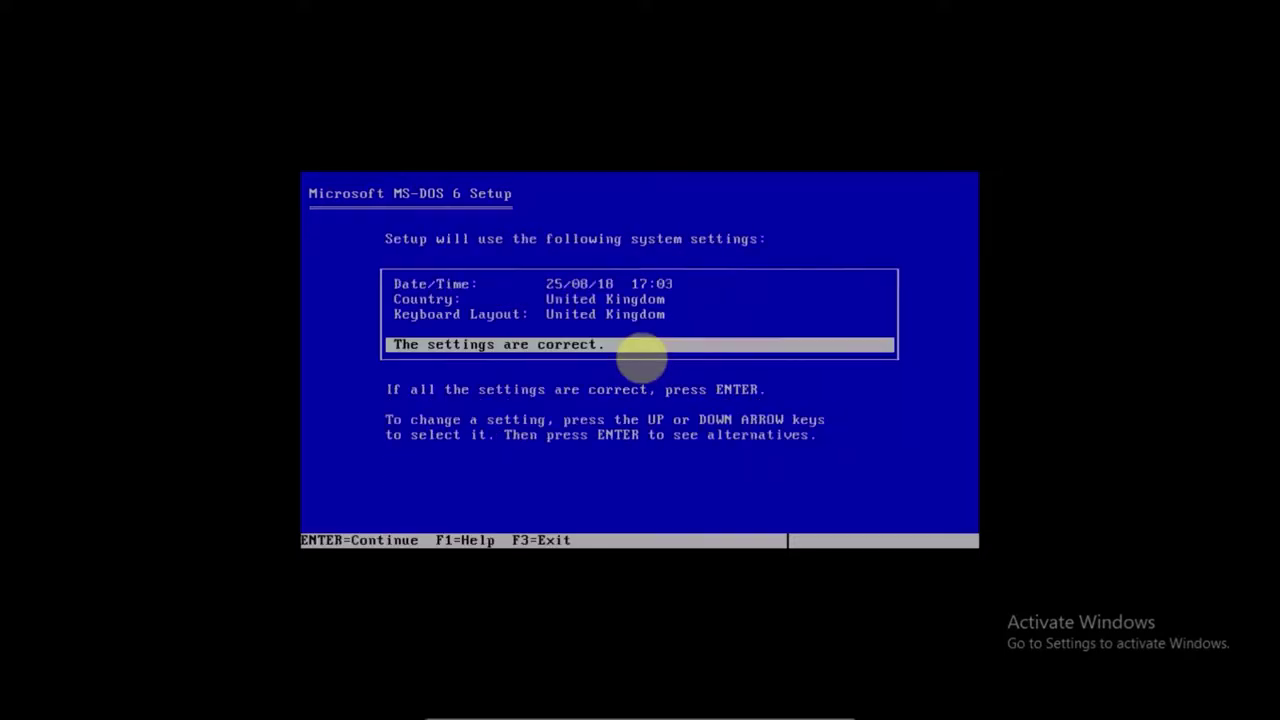
# Accept the system settings and install the MS-DOS files in the C:\DOS directory.
pyautogui.press('Up')
pyautogui.press('Up')
pyautogui.press('Up')
pyautogui.press('Down')
pyautogui.press('Down')
pyautogui.press('Down')
pyautogui.press('Return')
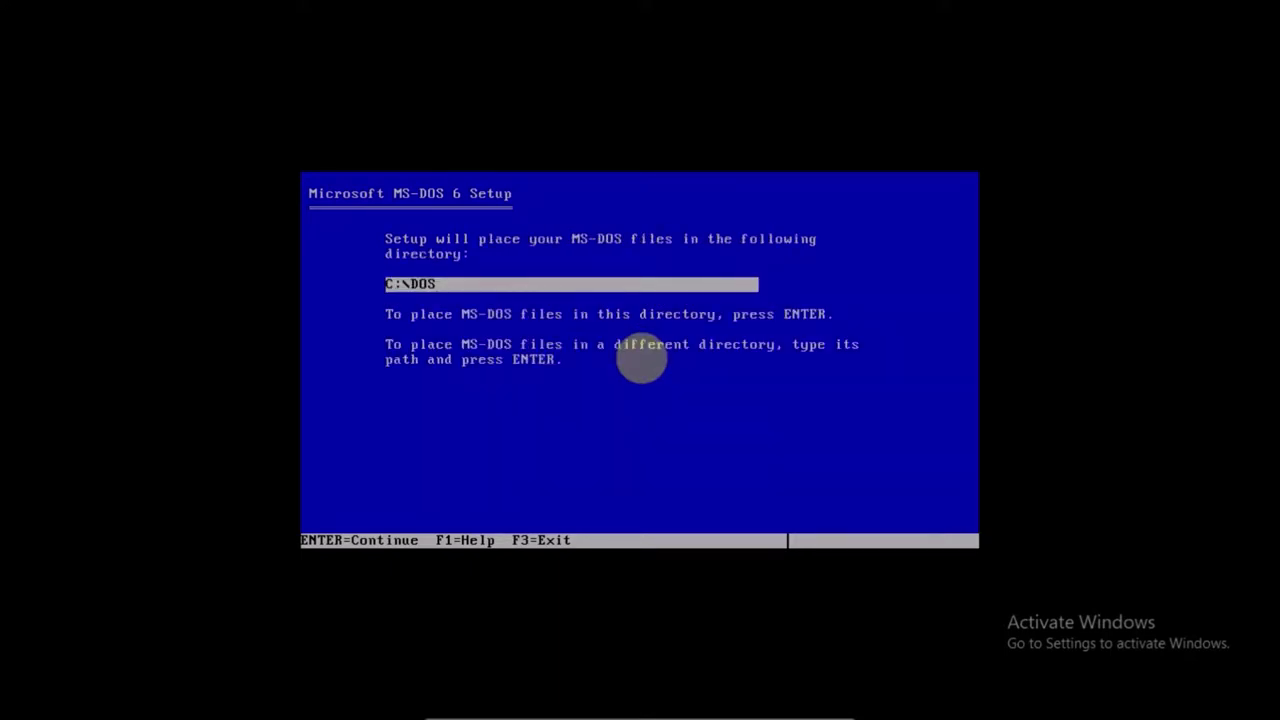
pyautogui.press('Return')
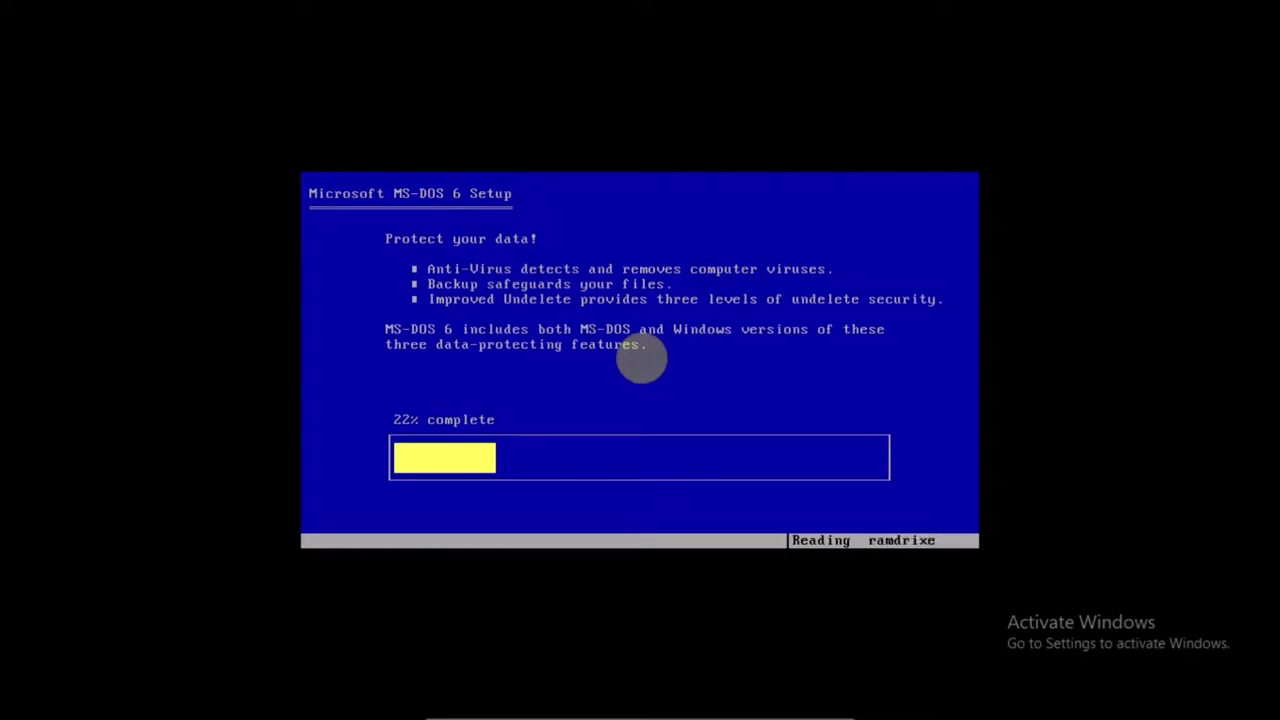
# Insert Disk2.img into the virtual floppy drive and continue the MS-DOS installation.
pyautogui.click(592, 710)
pyautogui.click(637, 710)
pyautogui.click(856, 540)
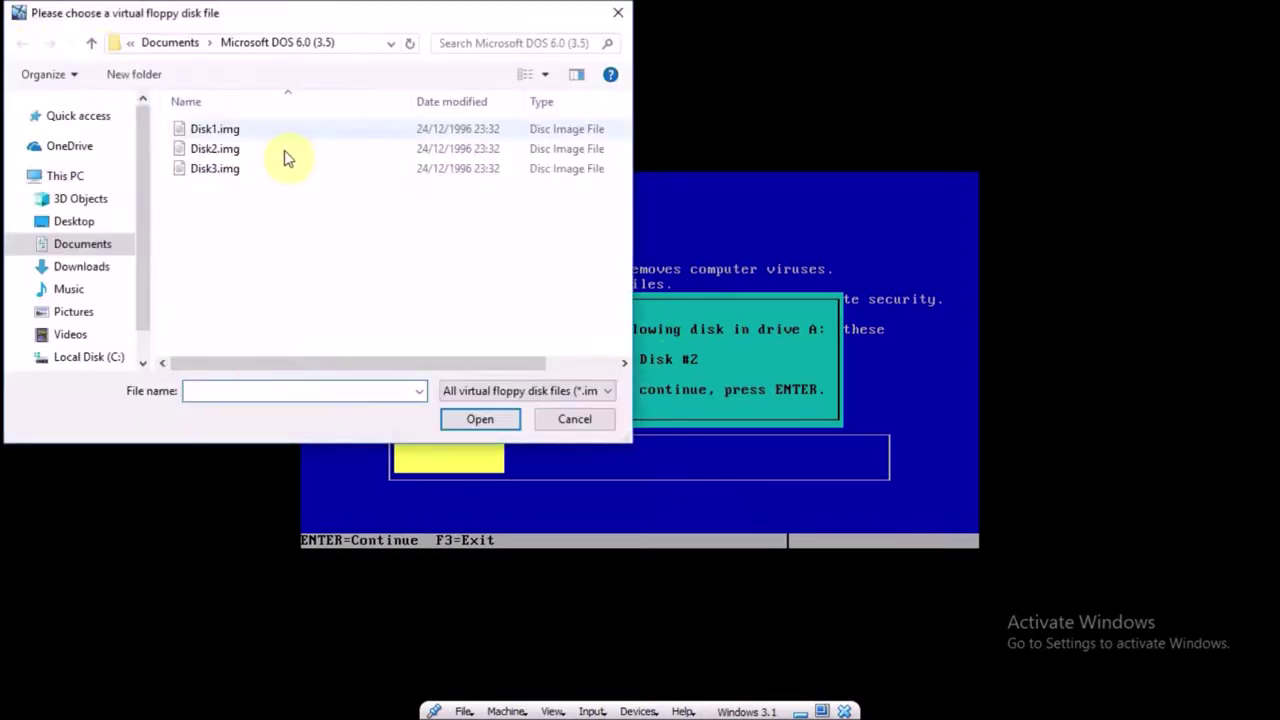
pyautogui.doubleClick(287, 158)
pyautogui.press('Return')
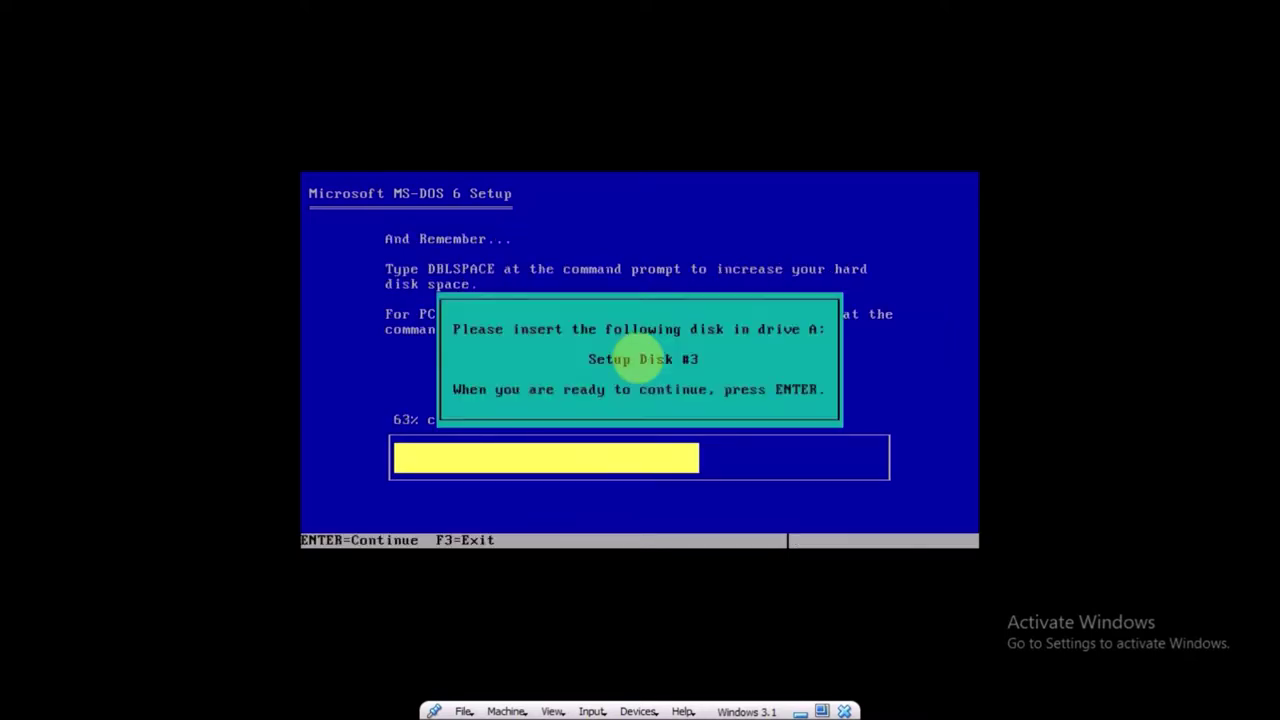
# Replace the floppy disk with Disk3.img and continue MS-DOS Setup.
pyautogui.click(637, 711)
pyautogui.click(586, 372)
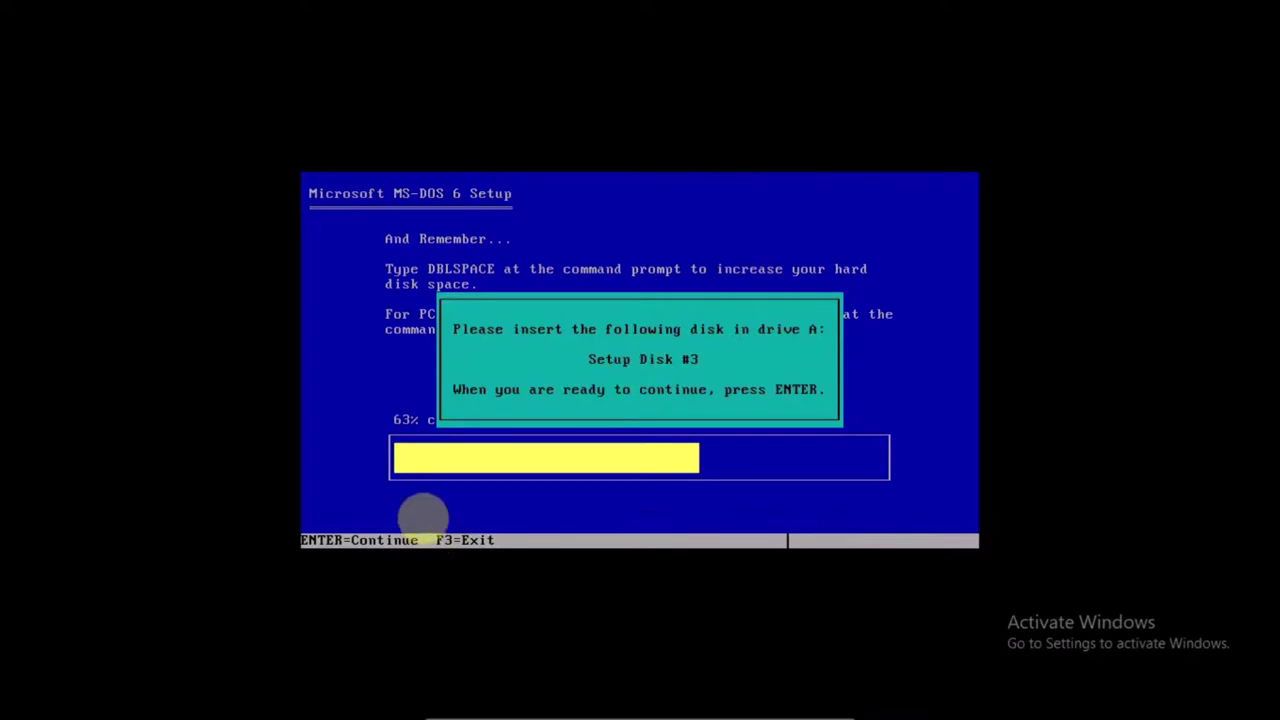
pyautogui.click(638, 711)
pyautogui.click(891, 558)
pyautogui.doubleClick(250, 180)
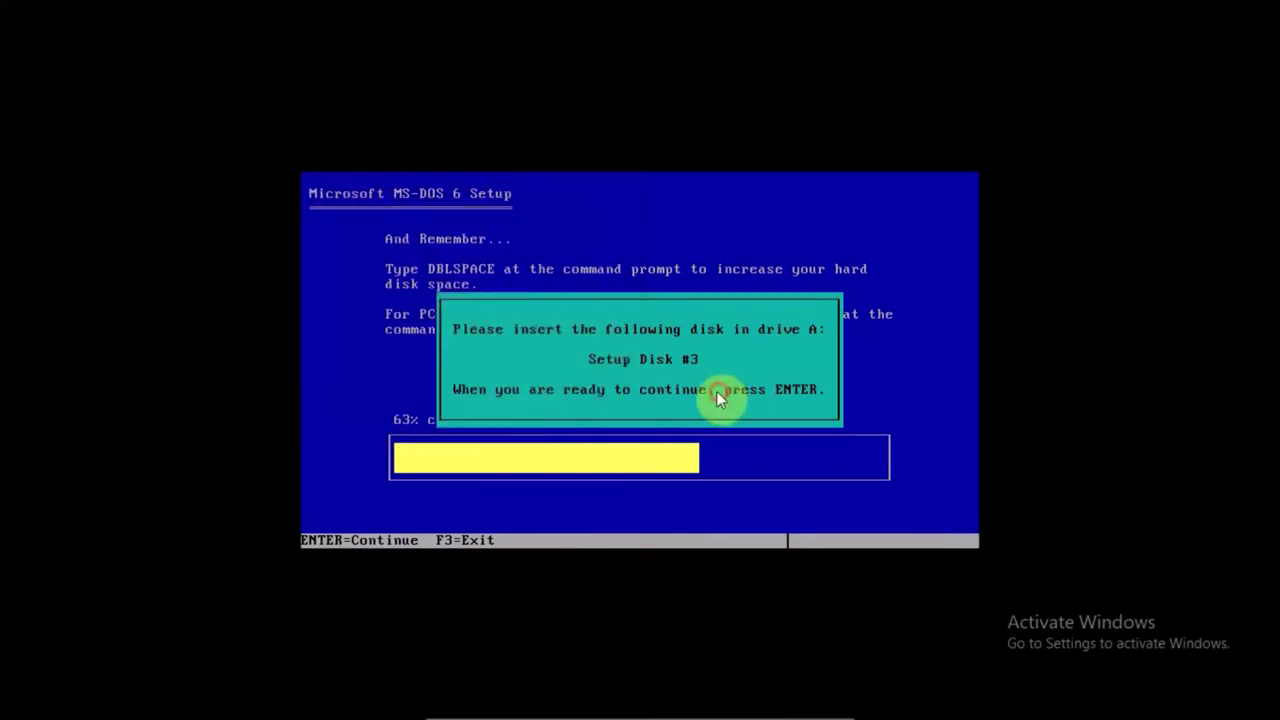
pyautogui.press('Return')
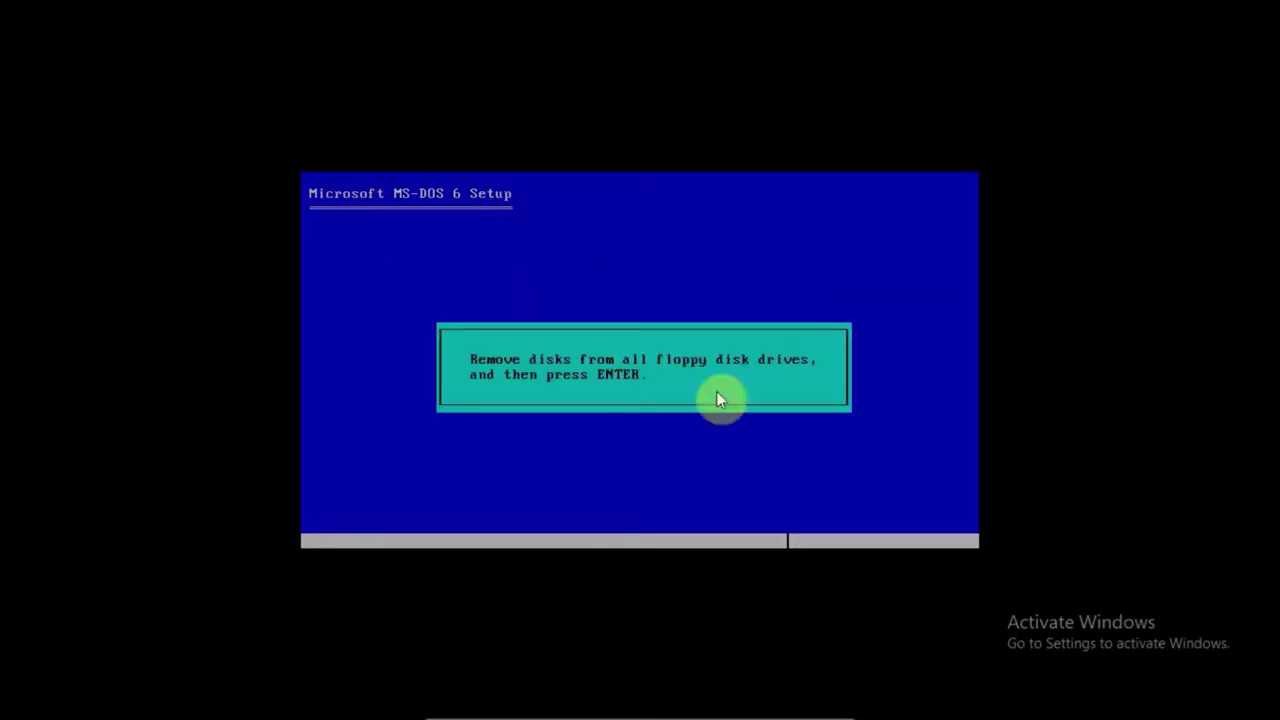
# Remove the disk from the virtual floppy drive, continue Setup to restart the machine, and leave full-screen mode.
pyautogui.click(638, 710)
pyautogui.moveTo(729, 546)
pyautogui.click(950, 649)
pyautogui.press('Return')
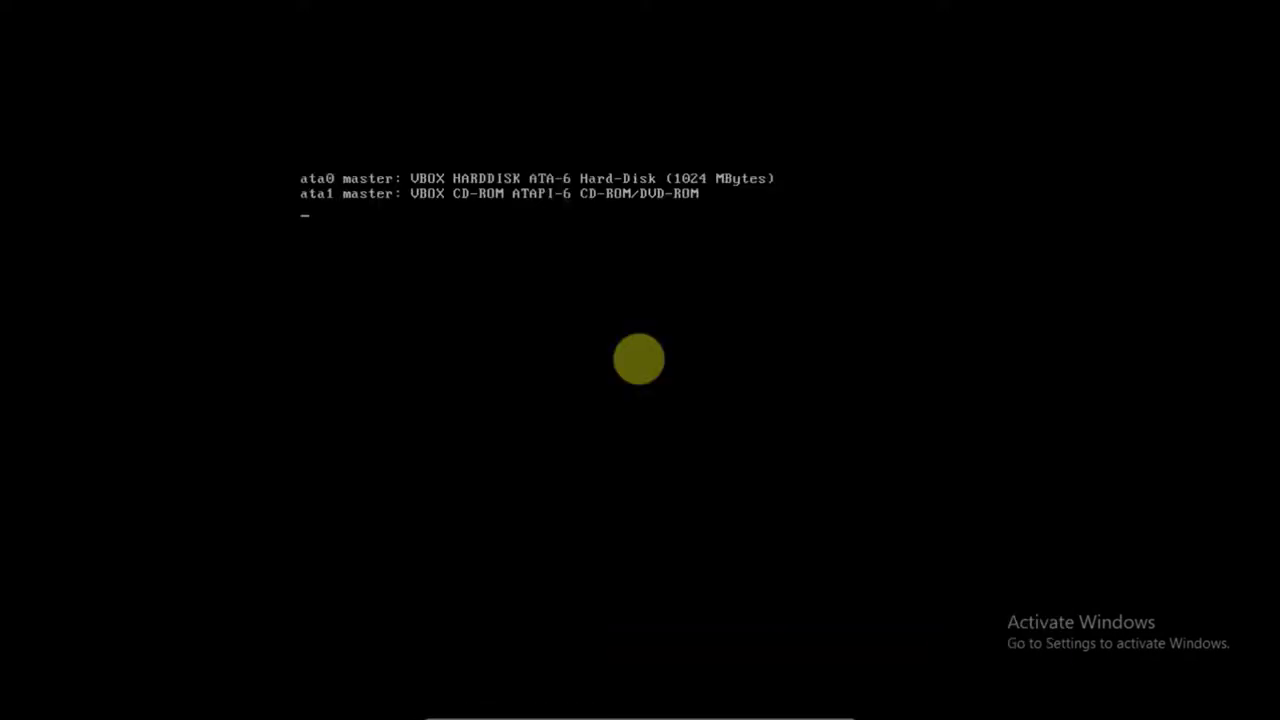
pyautogui.press('Control_R+f')
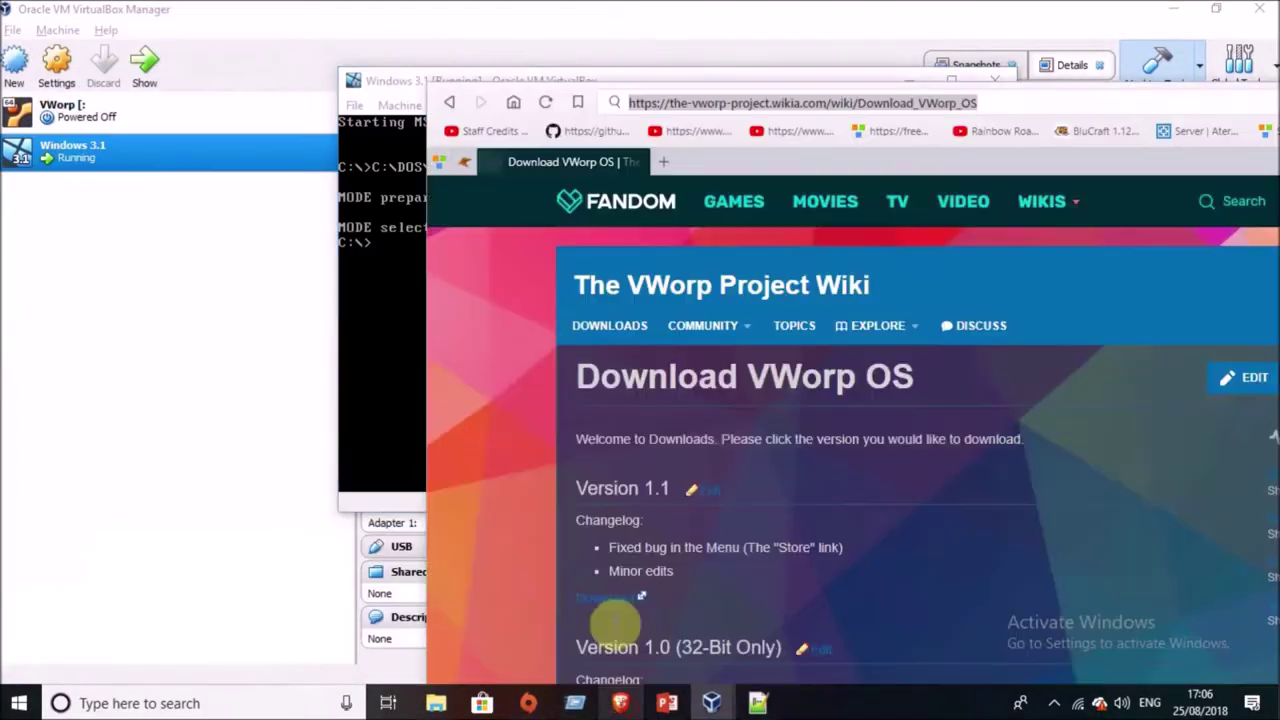
# Maximize the Brave browser window and enter "ms-dos 6 disk drive" as the search query.
pyautogui.doubleClick(1190, 101)
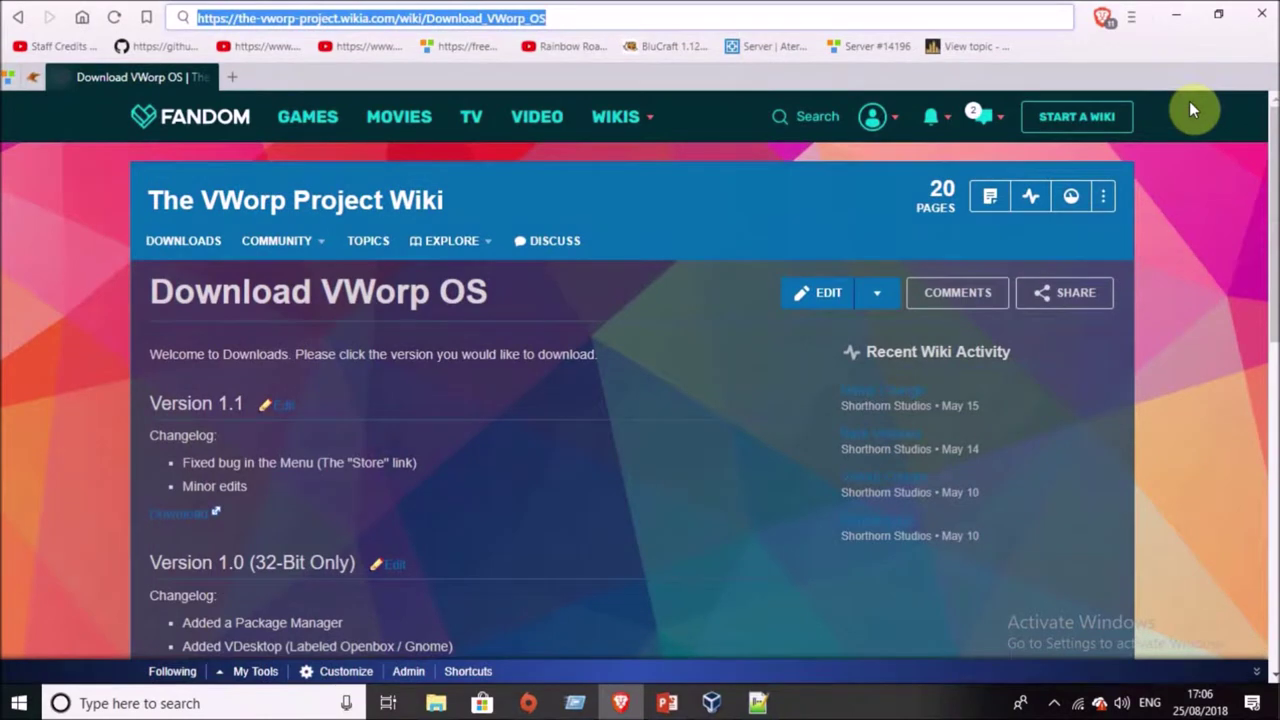
pyautogui.write('ms-dos 6 disk drive')
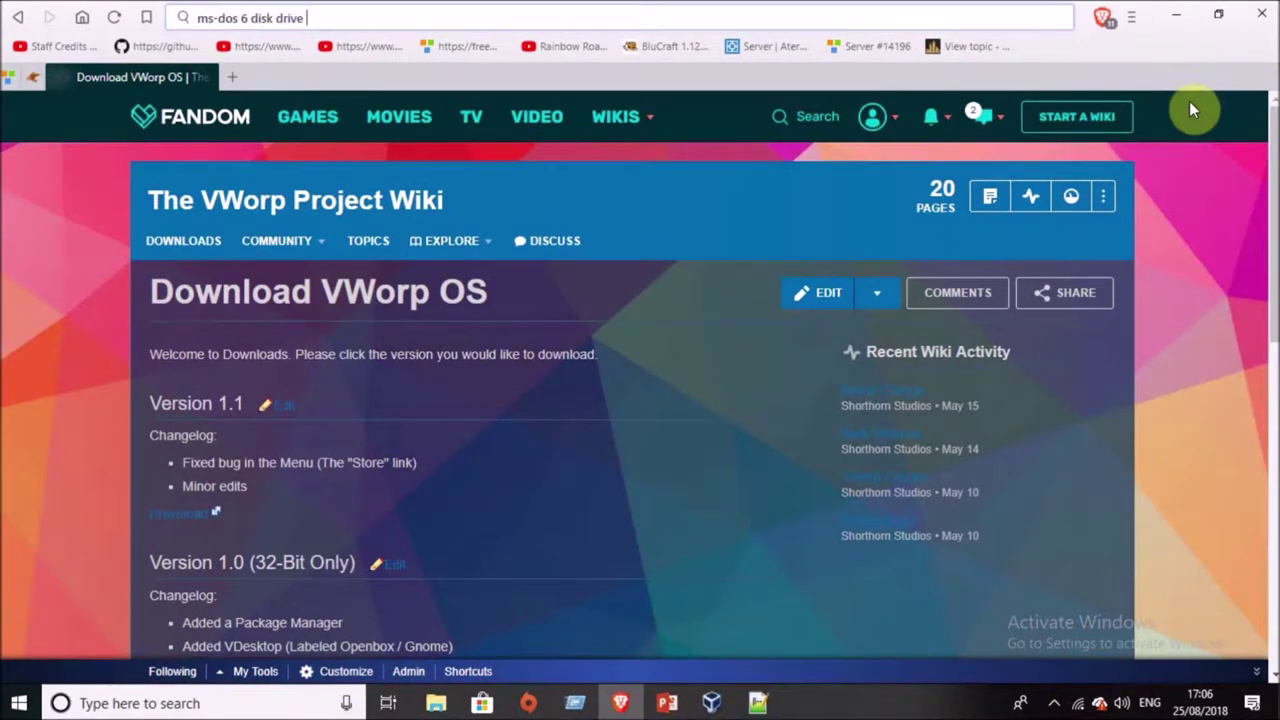
# Switch to the running Windows 3.1 virtual machine and try the DOS command "cd D:".
pyautogui.click(716, 700)
pyautogui.write('d:')
pyautogui.press('Return')
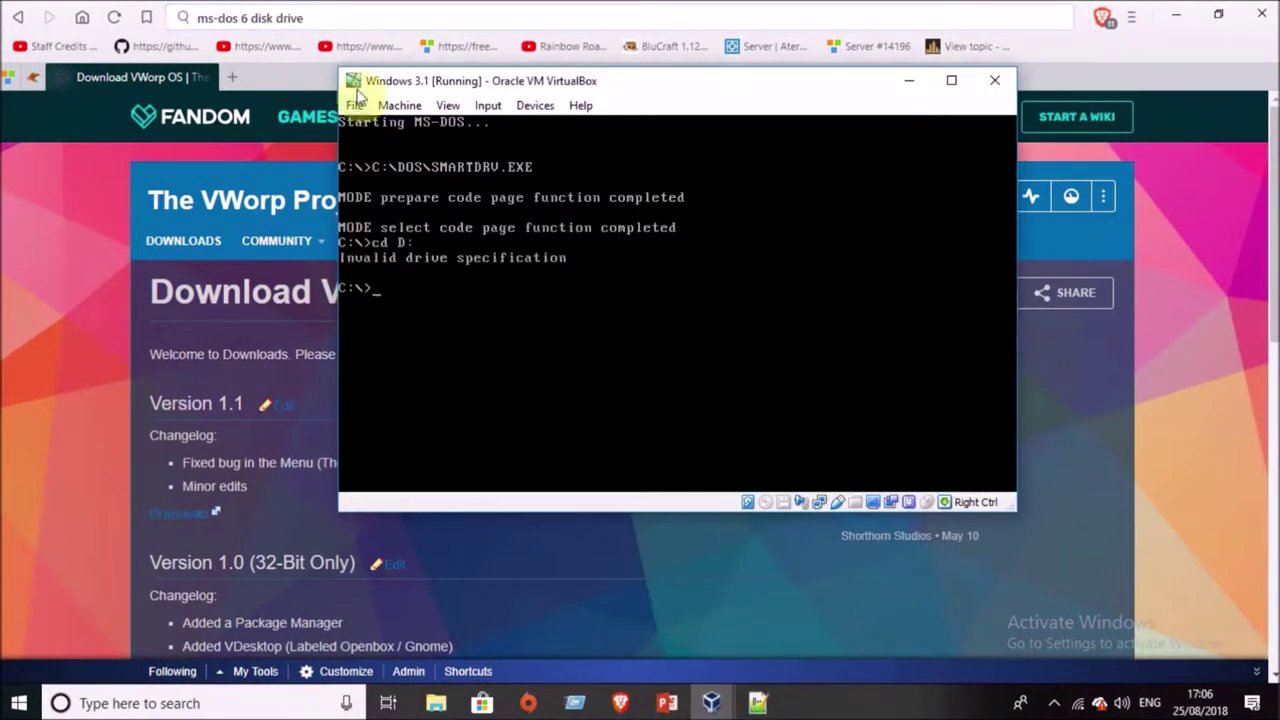
# Return to the browser, search the web for "ms-dos 6 disk drive" and look through the results.
pyautogui.click(382, 20)
pyautogui.write('6 disk drive')
pyautogui.press('Return')
pyautogui.scroll(-2, 294, 266)
pyautogui.scroll(-2, 286, 546)
pyautogui.scroll(4, 300, 360)
# Change the Google search to "ms-dos 6 driver cd-rom" and run it.
pyautogui.click(317, 177)
pyautogui.press('BackSpace')
pyautogui.press('BackSpace')
pyautogui.press('BackSpace')
pyautogui.press('BackSpace')
pyautogui.press('BackSpace')
pyautogui.press('BackSpace')
pyautogui.press('BackSpace')
pyautogui.press('BackSpace')
pyautogui.press('BackSpace')
pyautogui.press('BackSpace')
pyautogui.write('driver cd-rom')
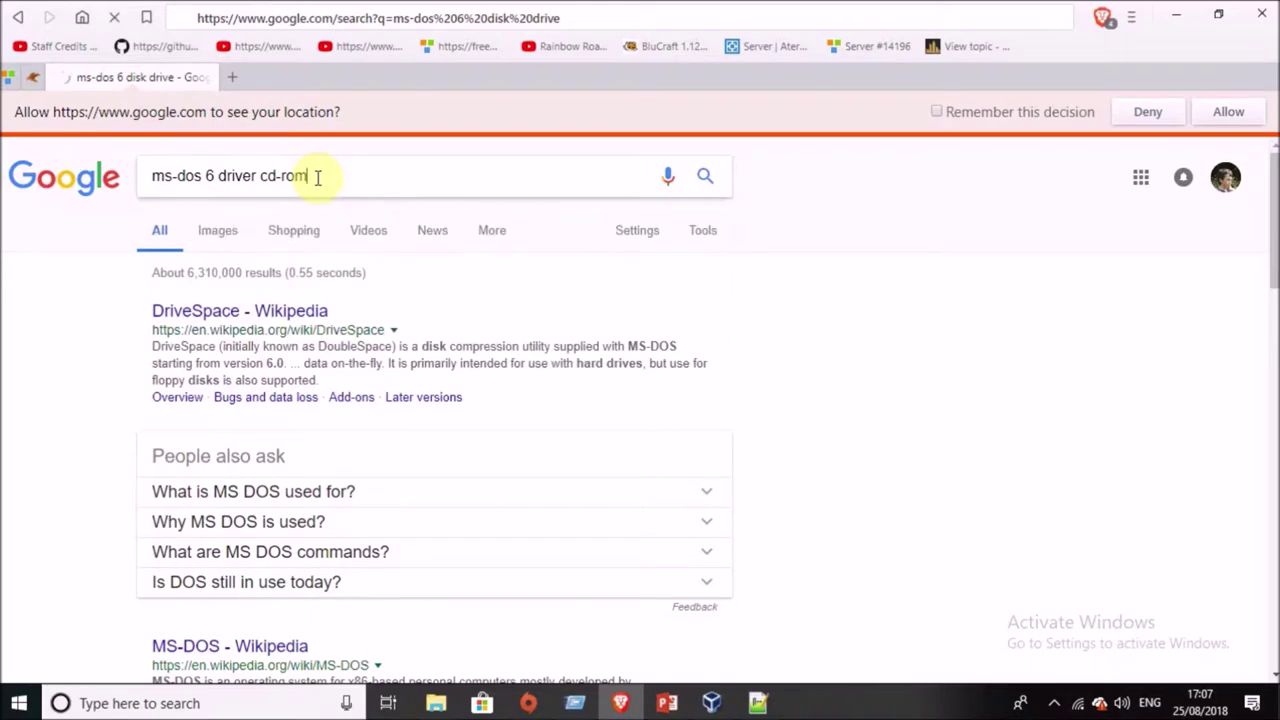
pyautogui.press('Return')
# Open the MANMRK CD-ROM Drivers result and start downloading oakcdrom.sys.
pyautogui.click(243, 423)
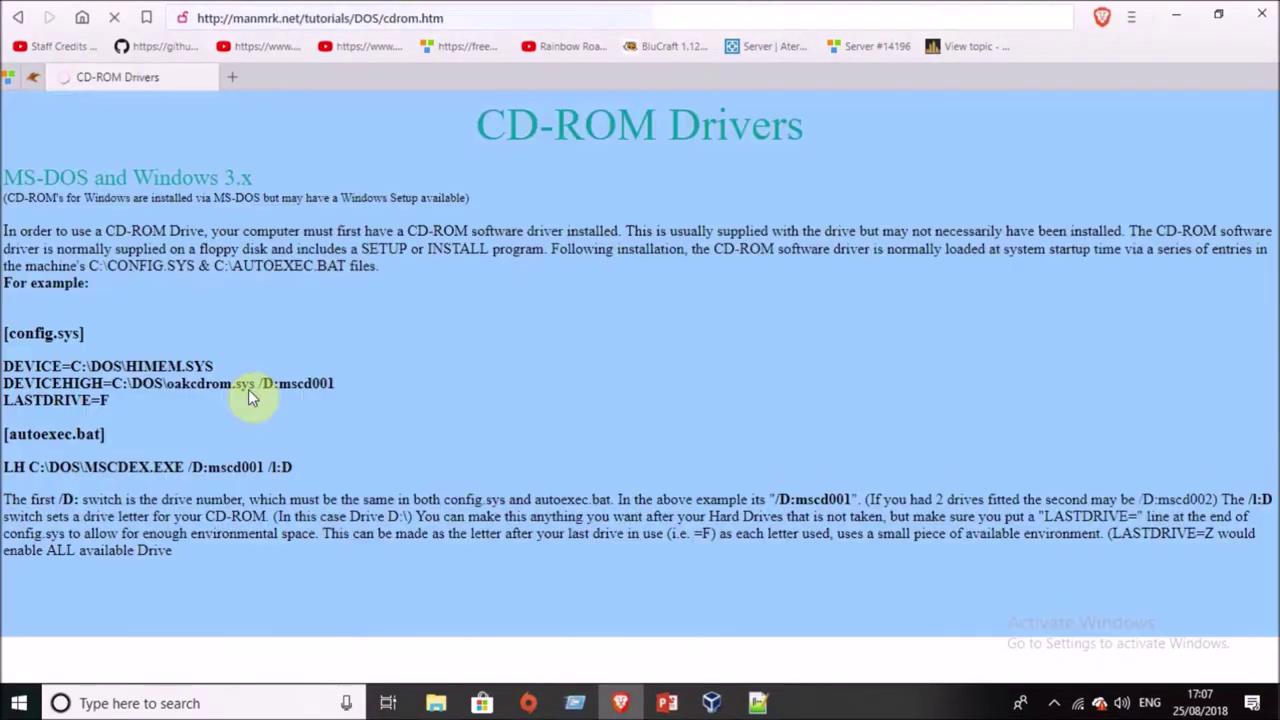
pyautogui.scroll(-2, 289, 394)
pyautogui.click(74, 398)
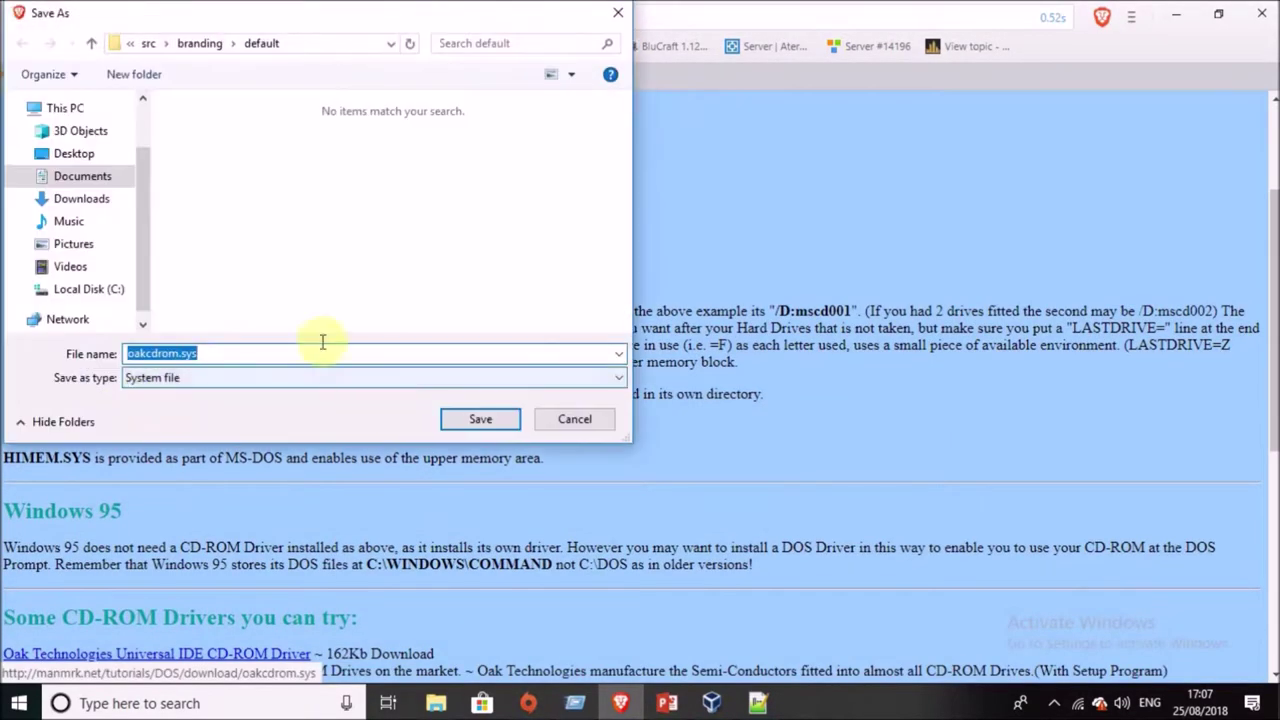
# Create a folder named FloppyImg in Documents and open it as the save location.
pyautogui.click(200, 43)
pyautogui.click(110, 175)
pyautogui.click(133, 74)
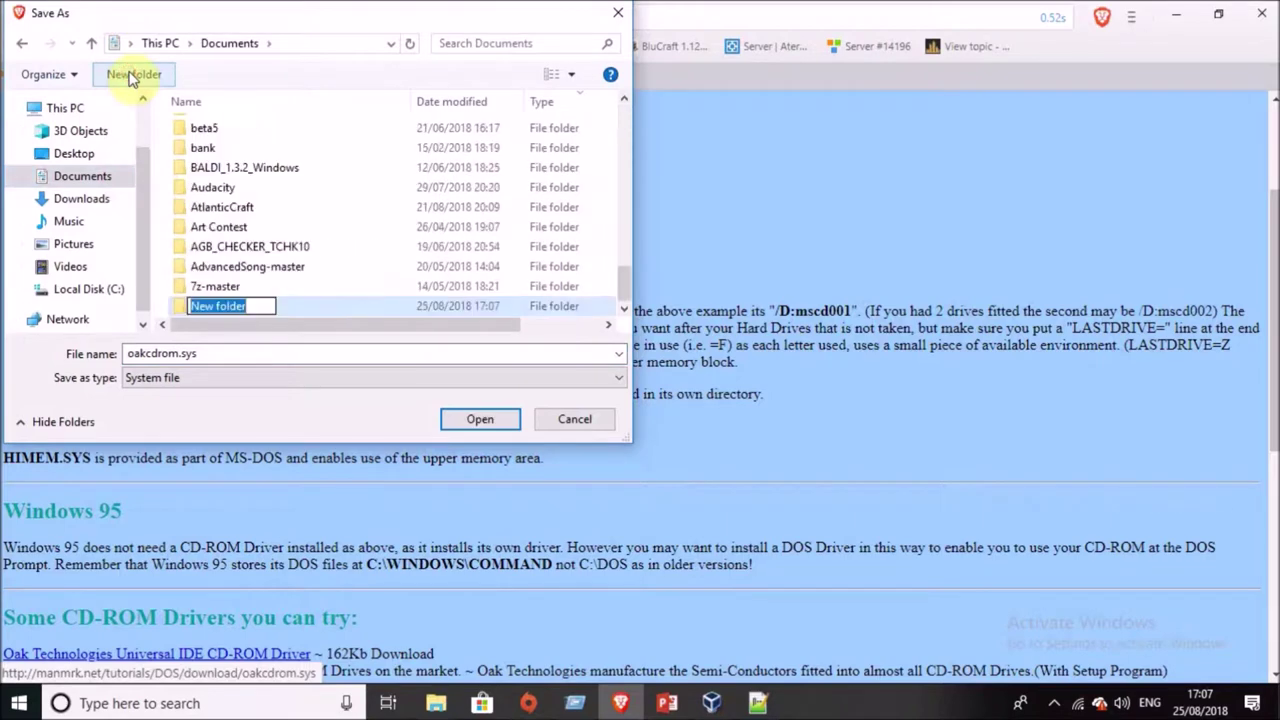
pyautogui.write('FloppyImg')
pyautogui.press('Return')
pyautogui.press('Return')
# Create a subfolder named MSDOS6CDROM in FloppyImg and save oakcdrom.sys in it.
pyautogui.click(136, 76)
pyautogui.write('MSDOSCDROM')
pyautogui.press('Return')
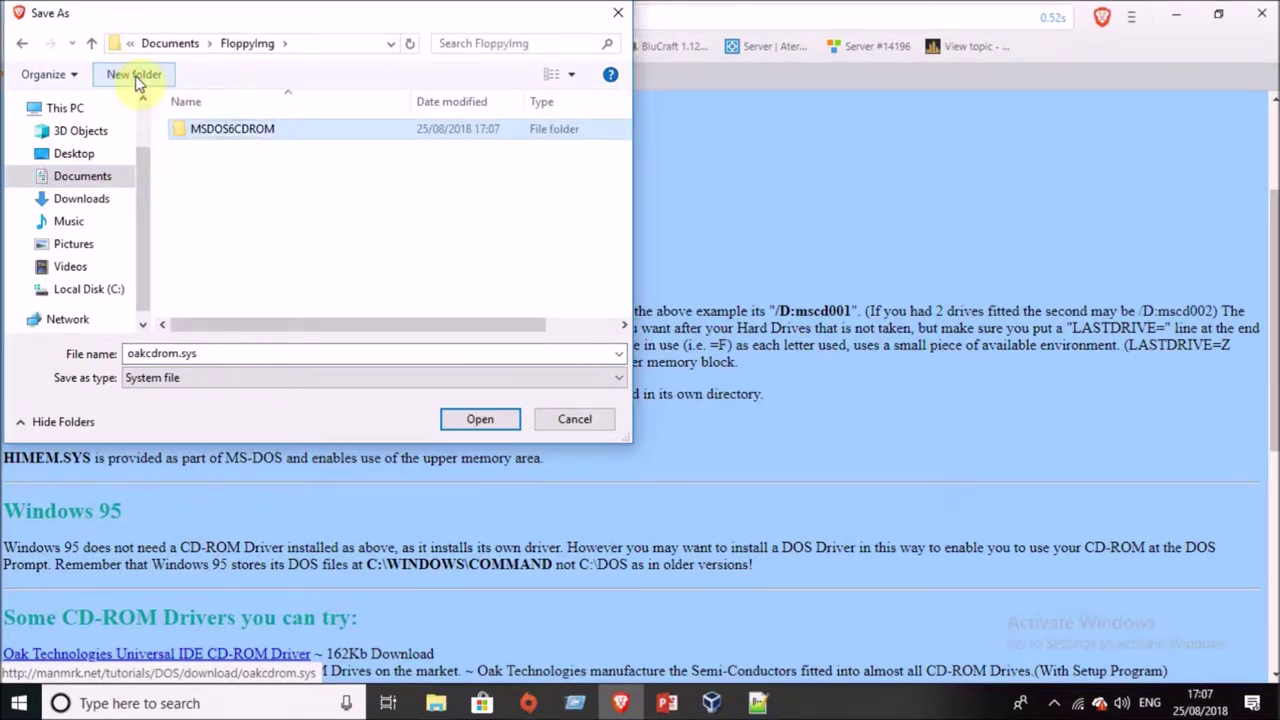
pyautogui.press('Return')
pyautogui.click(480, 419)
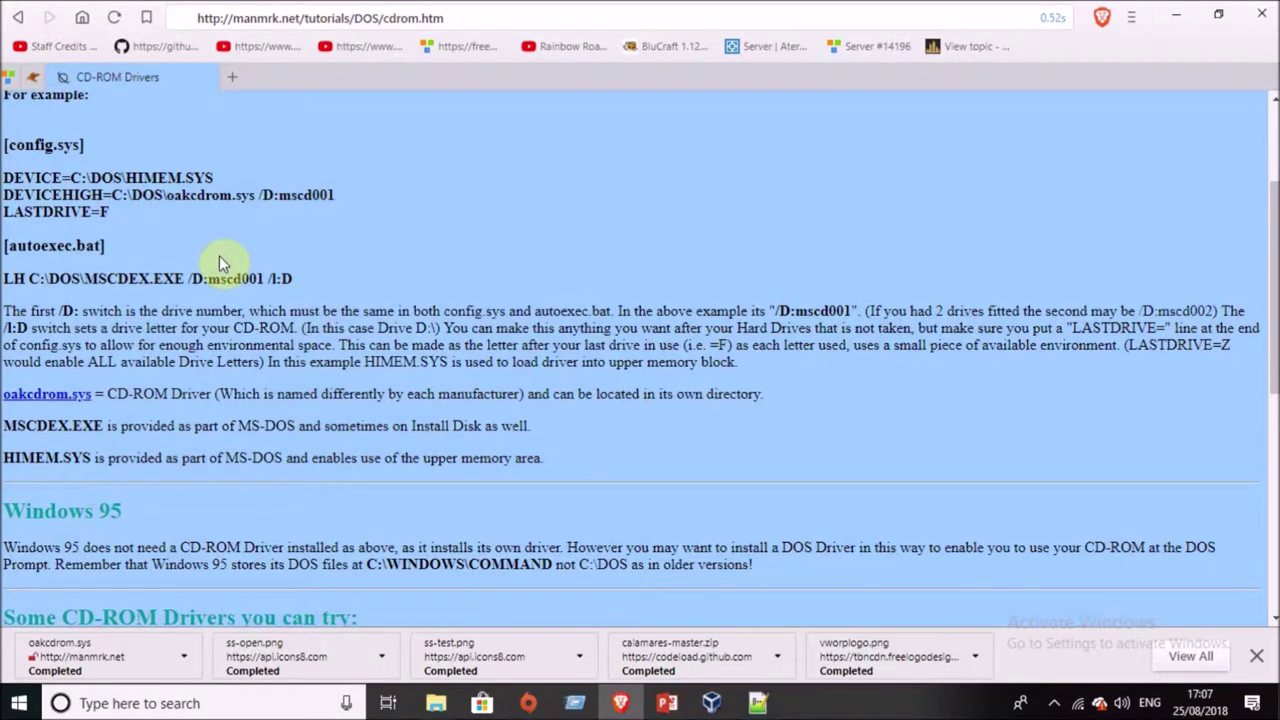
# Review the CD-ROM driver page's config.sys and autoexec.bat examples, and look through the Google video results for the driver search.
pyautogui.scroll(1, 219, 262)
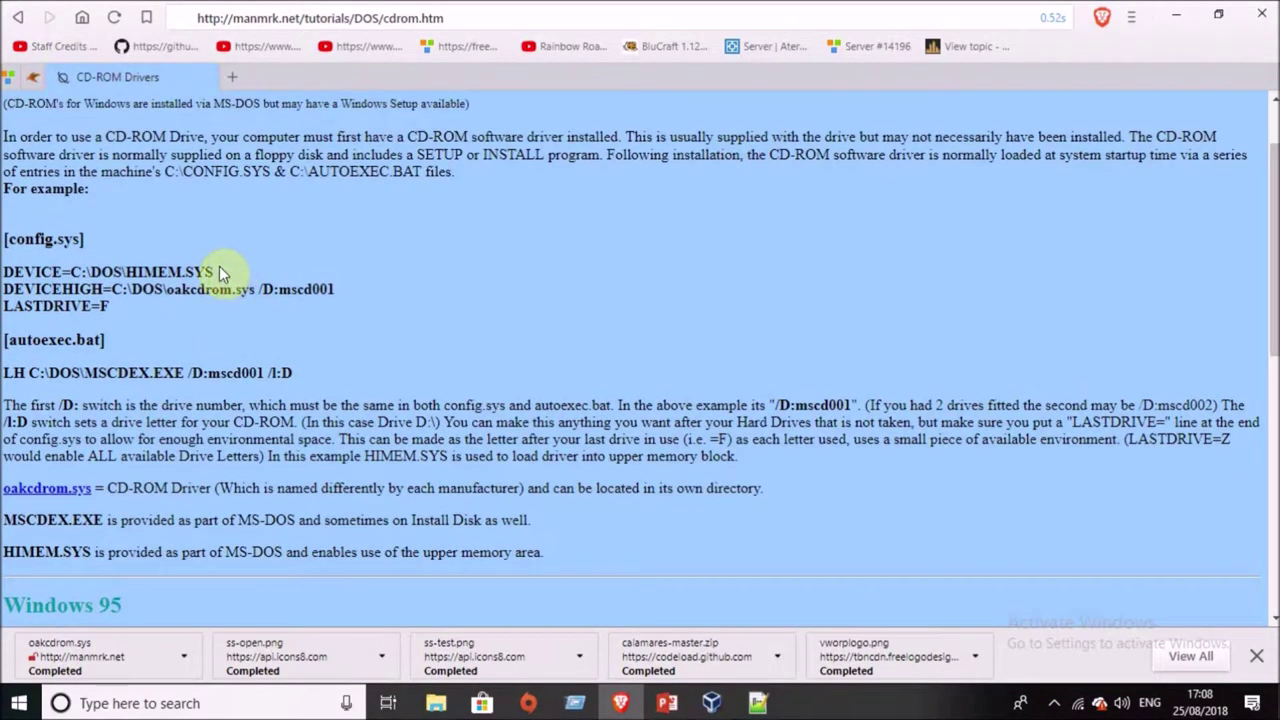
pyautogui.scroll(-2, 219, 266)
pyautogui.click(18, 17)
pyautogui.click(374, 240)
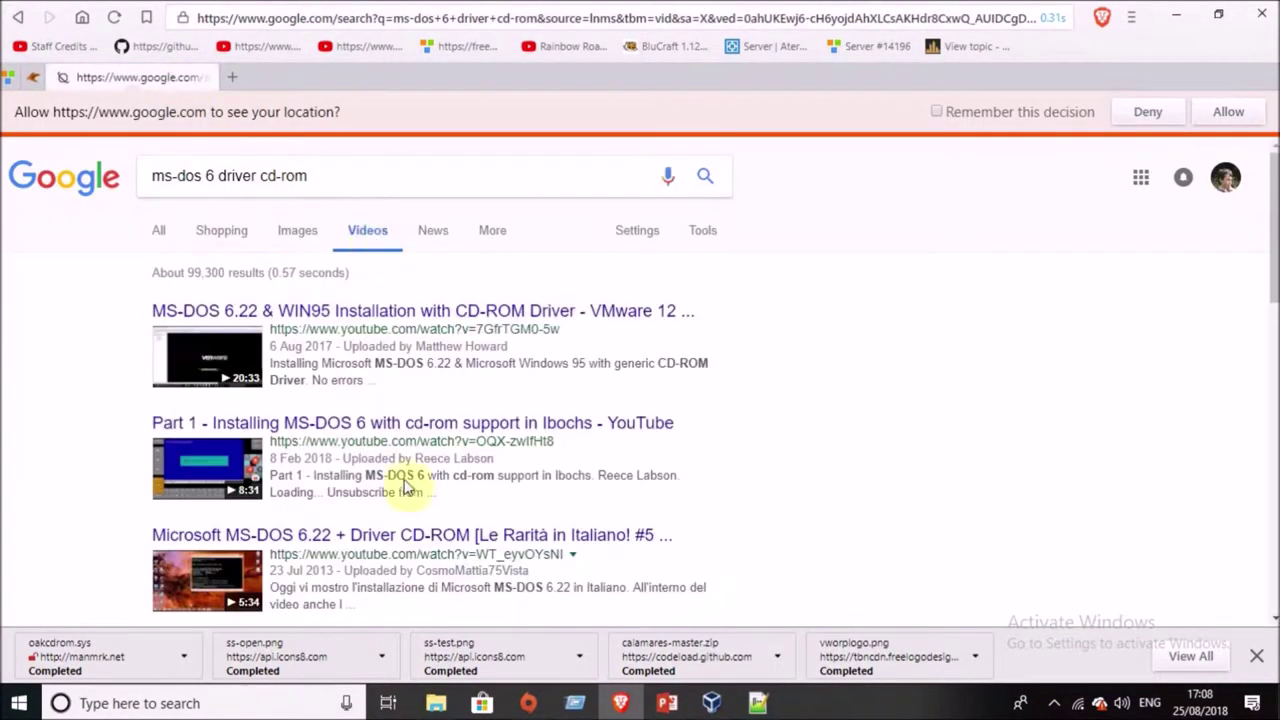
pyautogui.scroll(-4, 406, 323)
pyautogui.scroll(4, 386, 314)
pyautogui.hotkey('alt', 'Left')
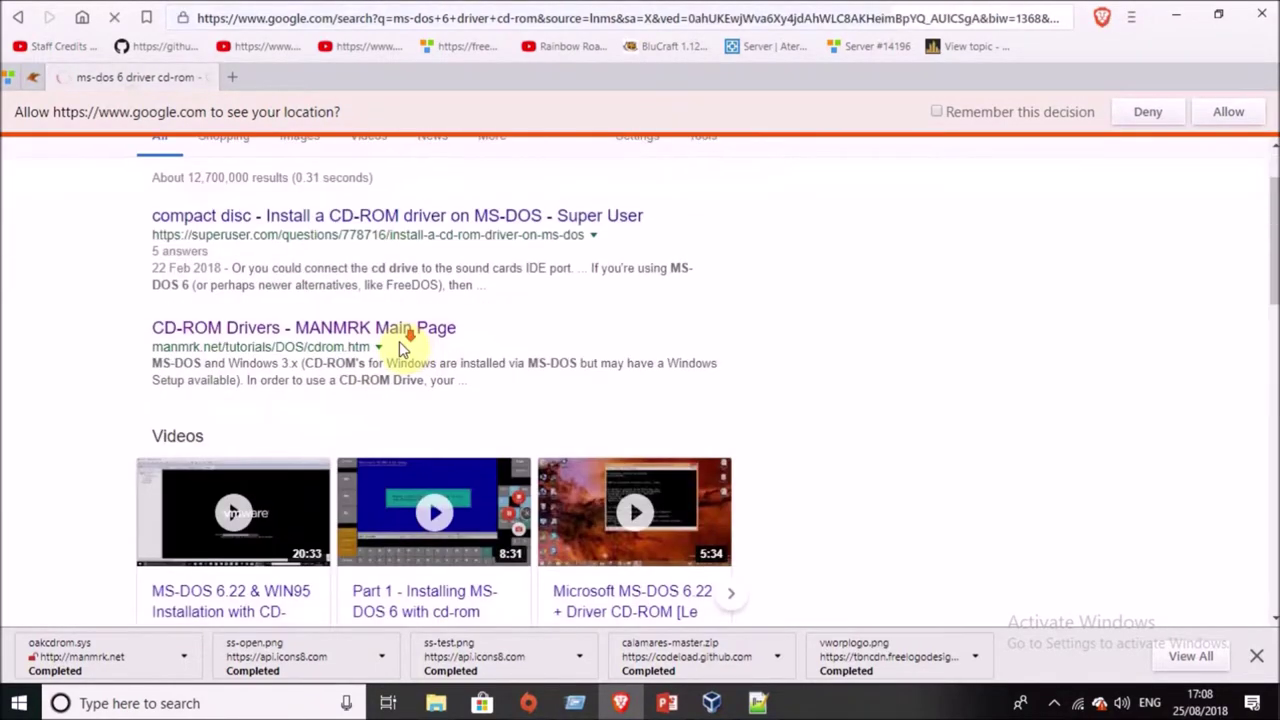
# Extend the Google search to "ms-dos 6 driver cd-rom flp" and run it.
pyautogui.scroll(-1, 371, 320)
pyautogui.scroll(3, 360, 290)
pyautogui.click(333, 180)
pyautogui.write('flp')
pyautogui.press('Return')
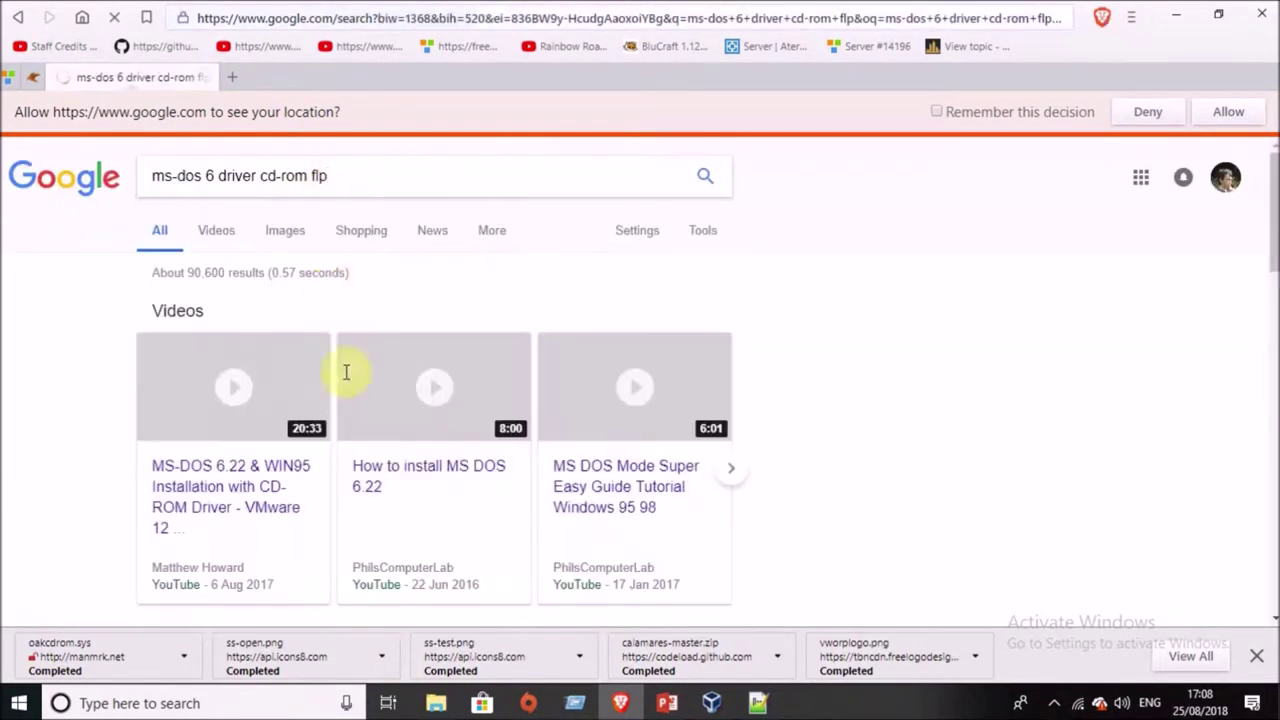
# Check the description of the "MS-DOS 6.22 & WIN95 Installation with CD-ROM Driver" video for driver links, and return to the search results.
pyautogui.scroll(-2, 346, 371)
pyautogui.click(297, 335)
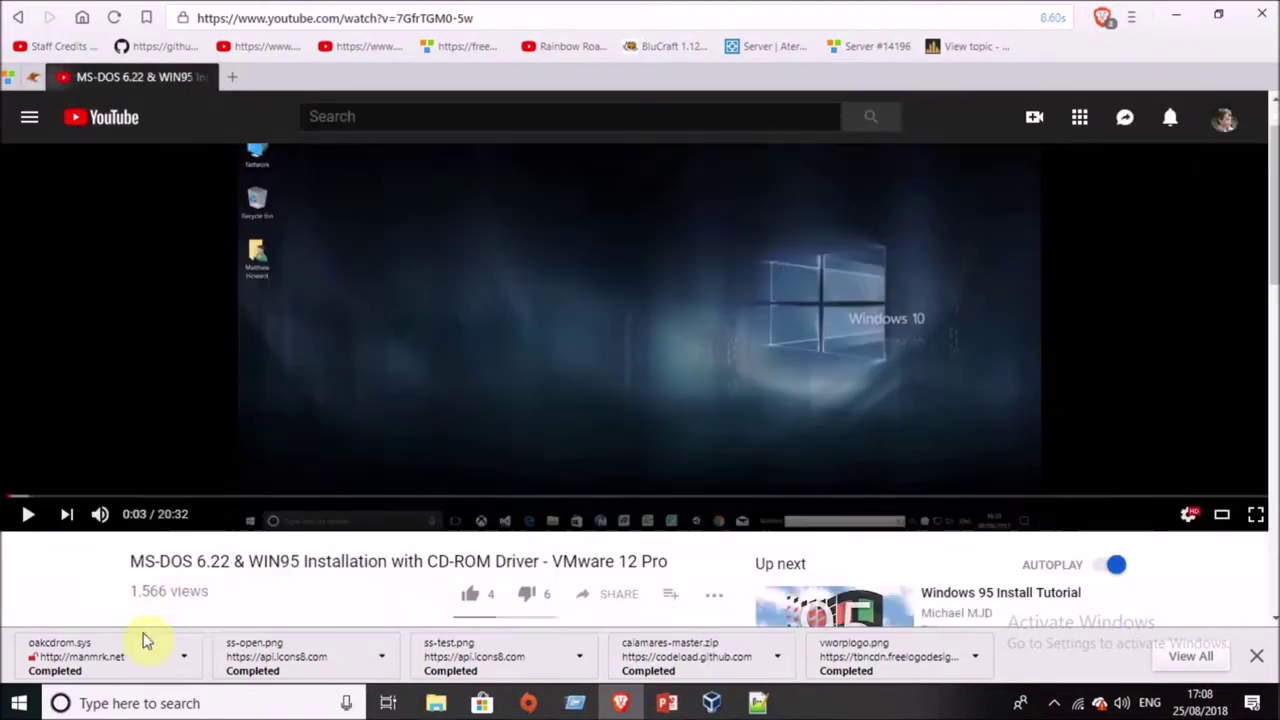
pyautogui.scroll(-2, 200, 590)
pyautogui.click(224, 549)
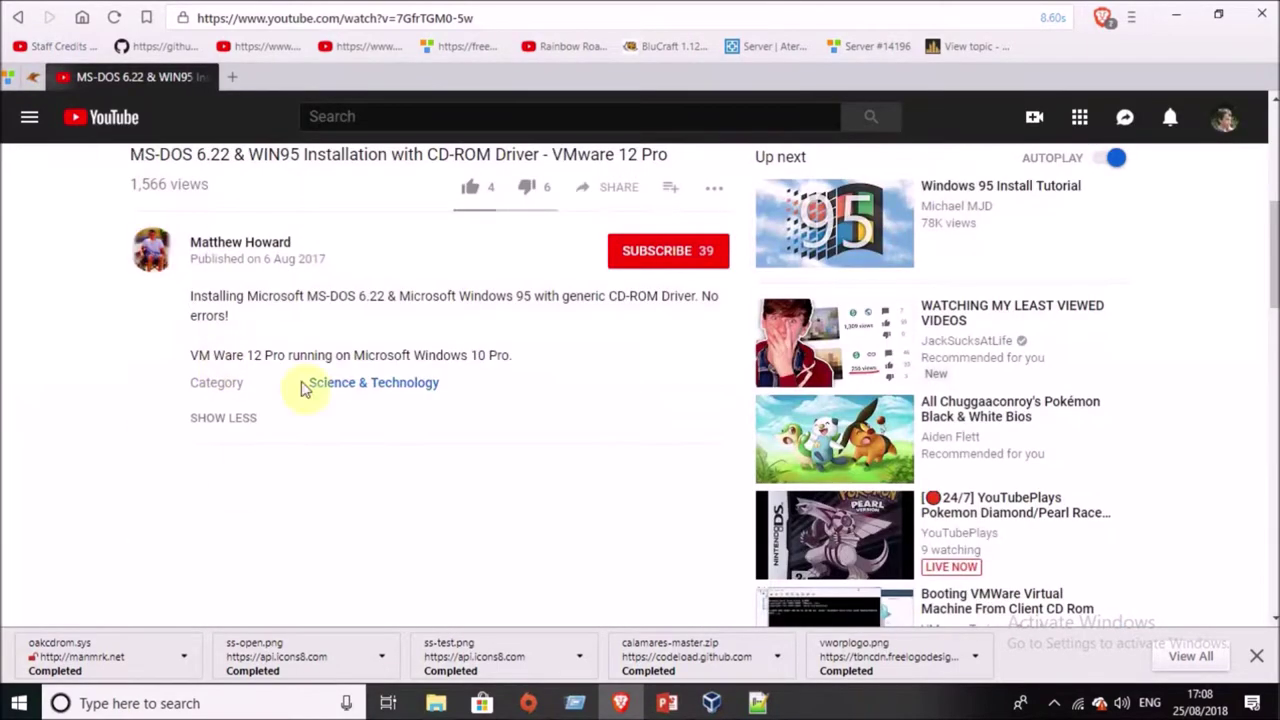
pyautogui.click(18, 17)
# Open the "How to install MS DOS 6.22" video and examine its full description for resource links.
pyautogui.click(429, 283)
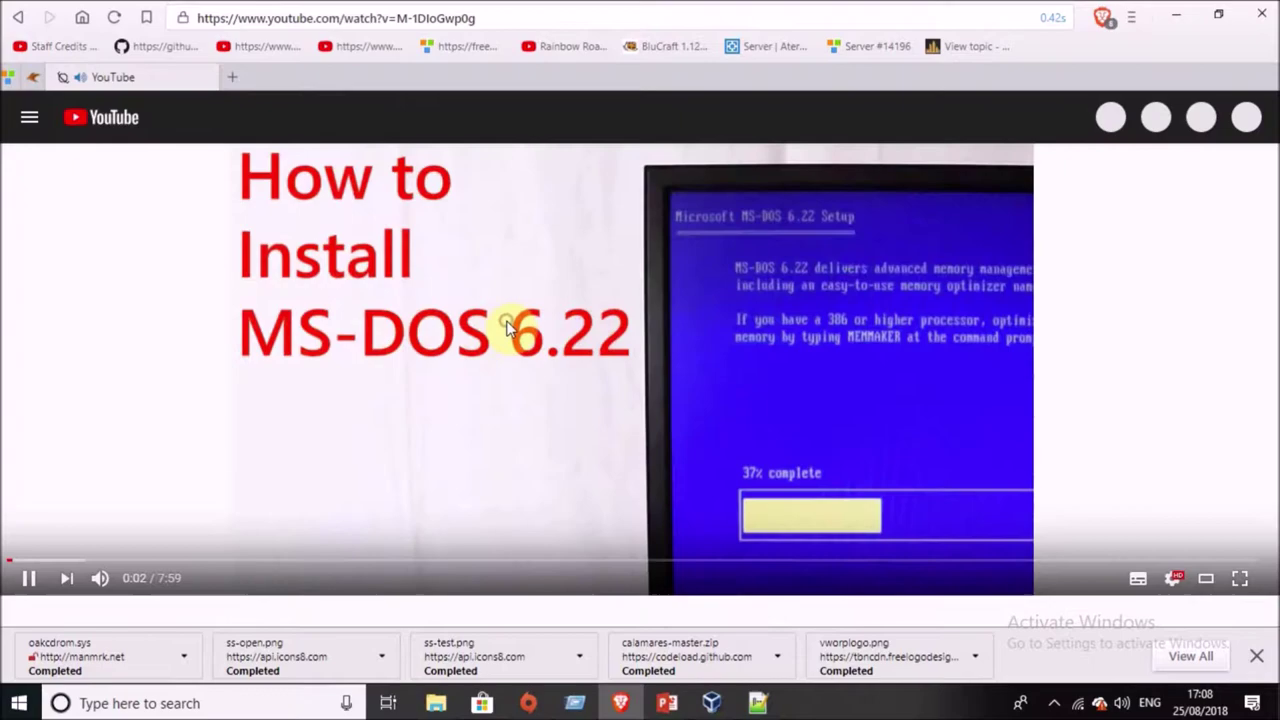
pyautogui.click(510, 328)
pyautogui.scroll(-5, 255, 597)
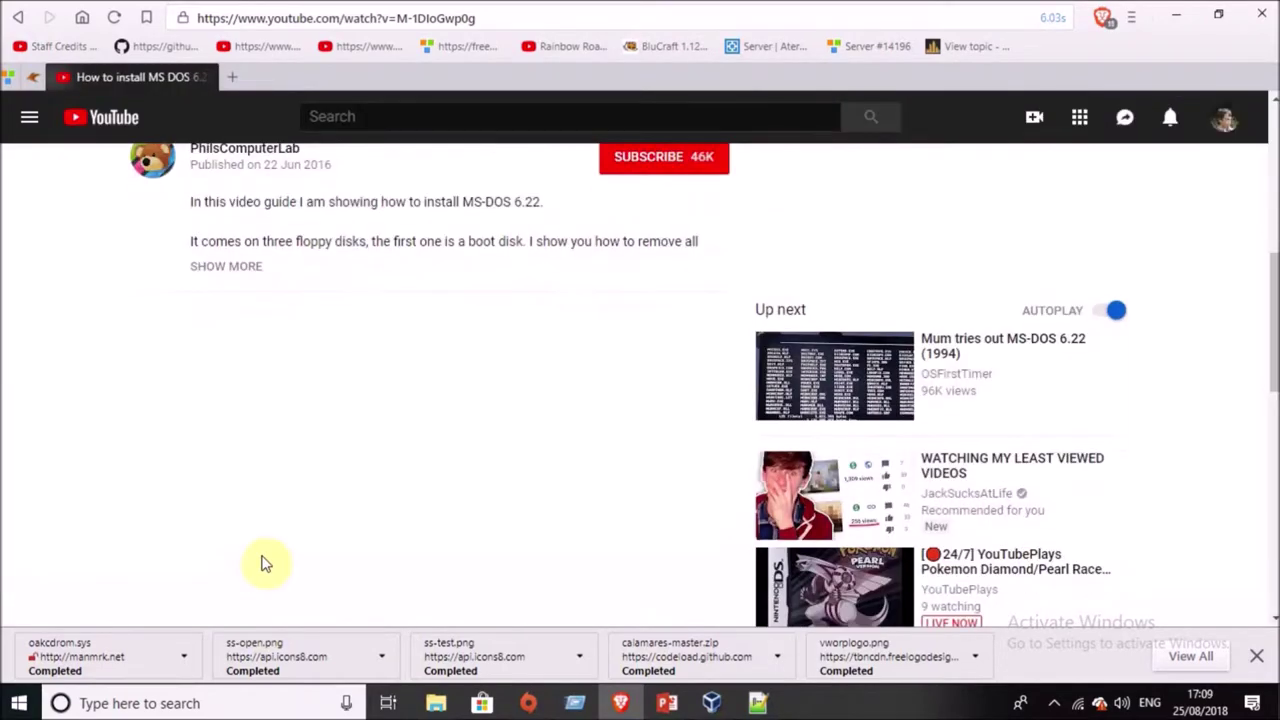
pyautogui.click(235, 266)
pyautogui.scroll(-1, 370, 502)
pyautogui.scroll(-1, 378, 503)
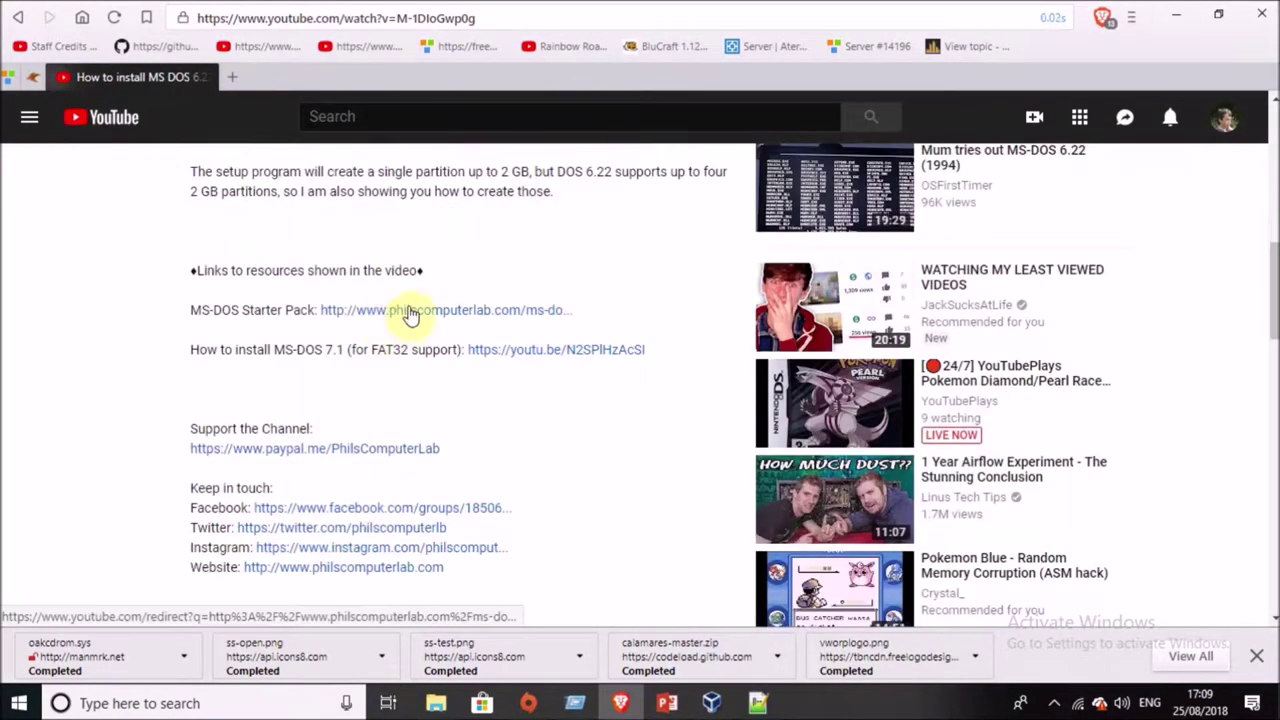
# Examine the driver downloads on the linked MS-DOS Starter Pack page, close it and go back to the search results.
pyautogui.click(325, 312)
pyautogui.scroll(-10, 763, 455)
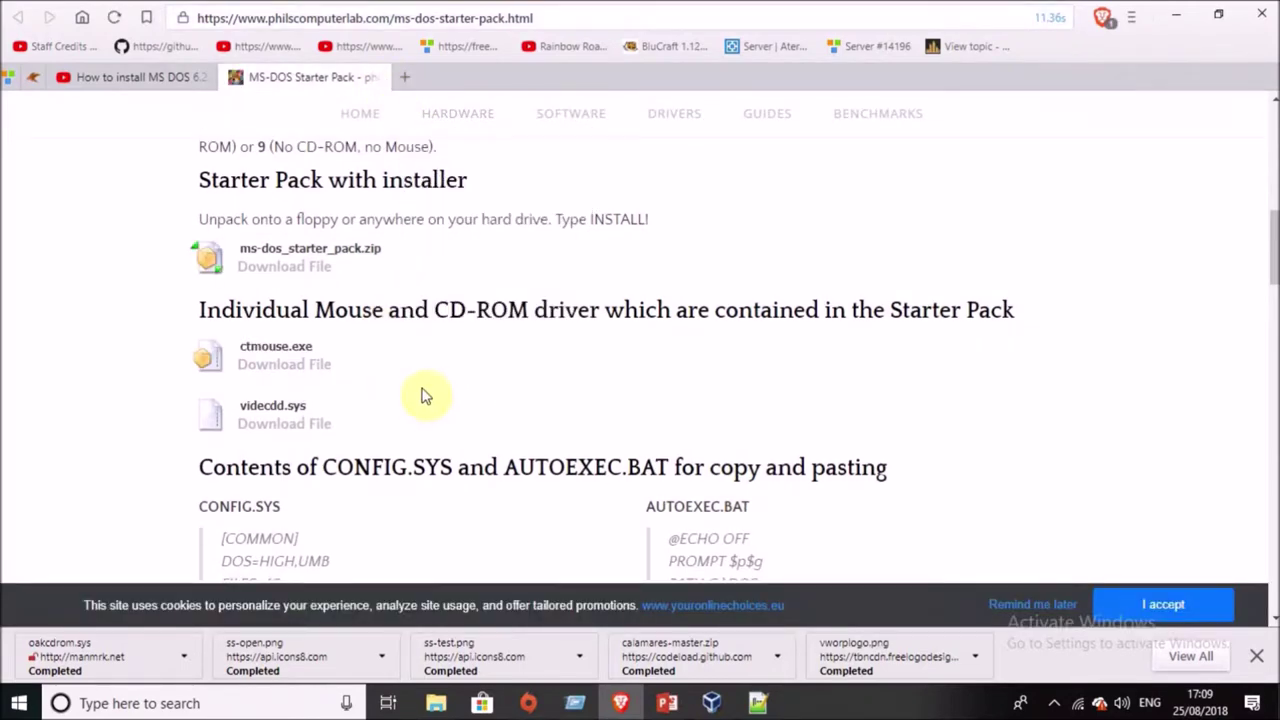
pyautogui.scroll(-5, 425, 390)
pyautogui.scroll(5, 429, 382)
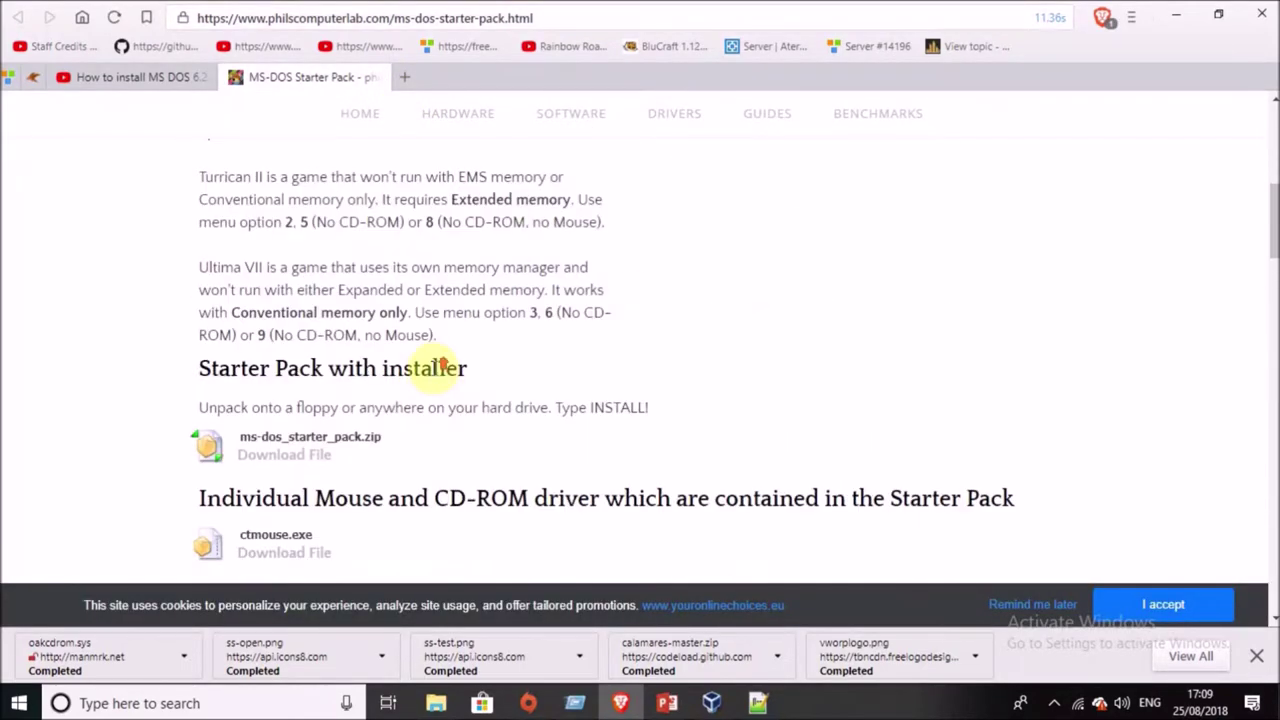
pyautogui.click(376, 77)
pyautogui.click(17, 17)
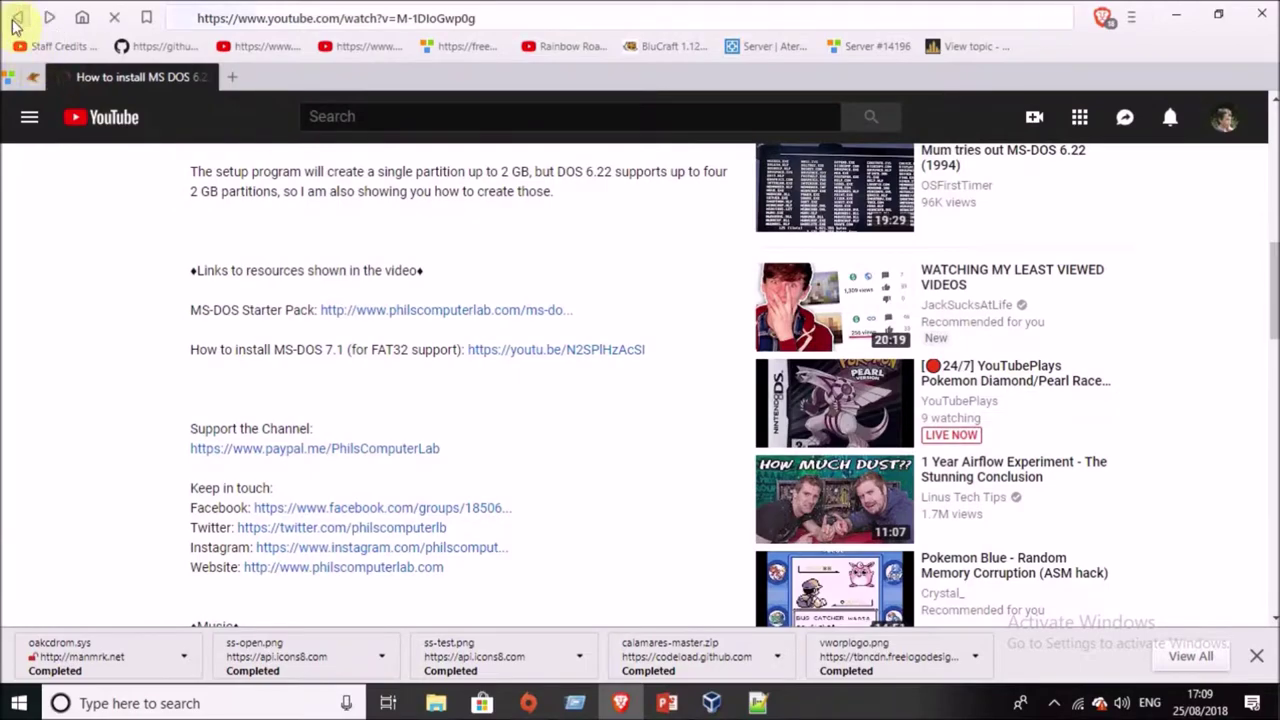
# Read the Super User question about installing a CD-ROM driver on MS-DOS, and reopen the manmrk.net CD-ROM Drivers page.
pyautogui.scroll(-2, 360, 397)
pyautogui.click(377, 340)
pyautogui.scroll(-15, 410, 375)
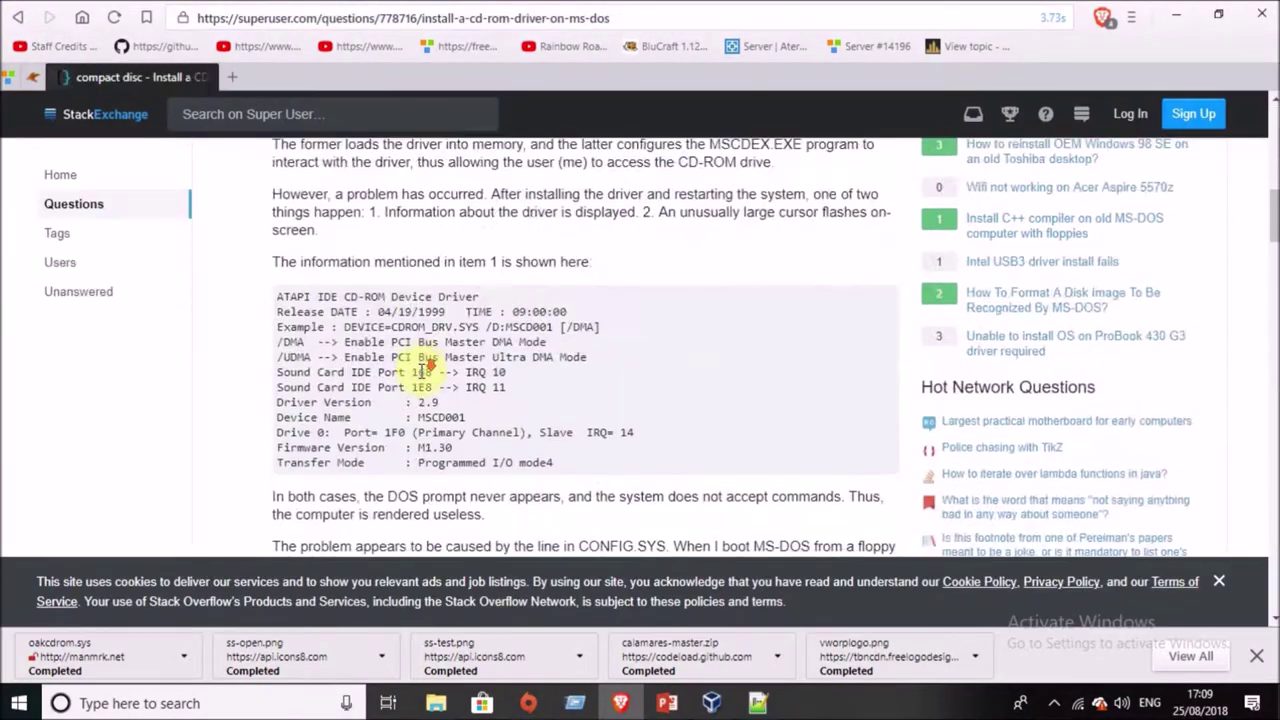
pyautogui.click(500, 228)
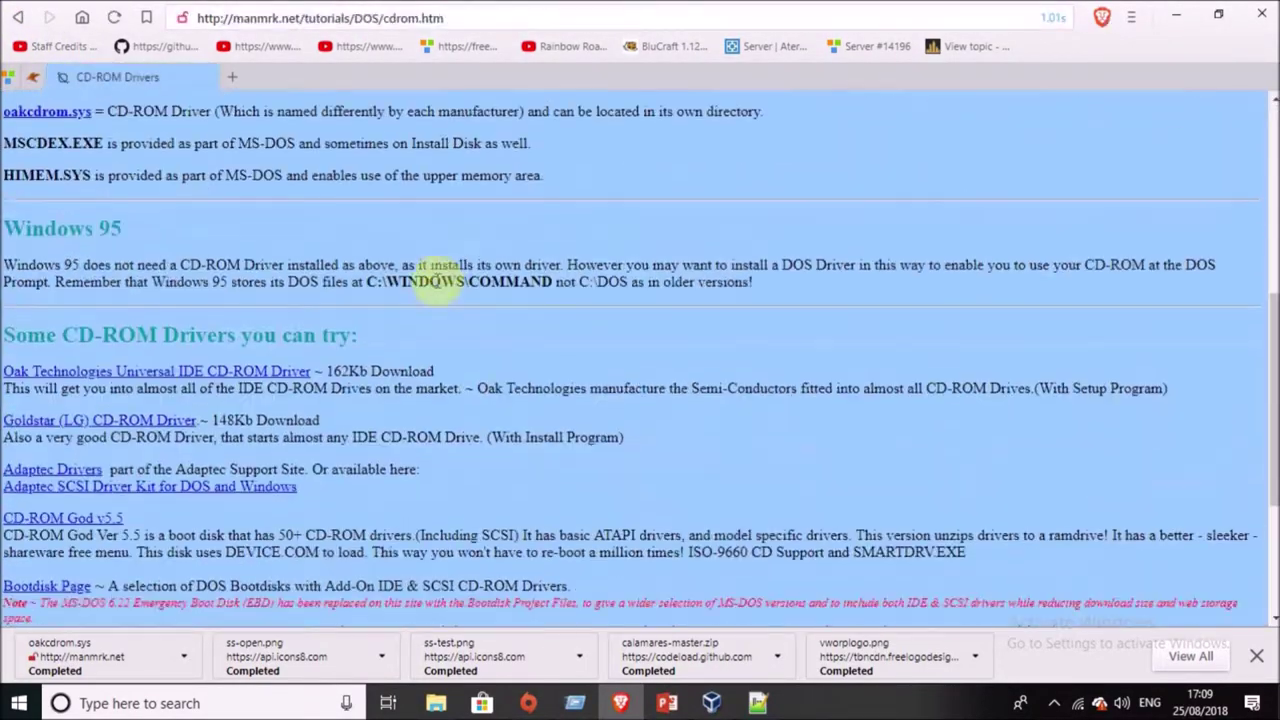
# Arrange the CD-ROM Drivers page and the running Windows 3.1 virtual machine side by side.
pyautogui.click(712, 703)
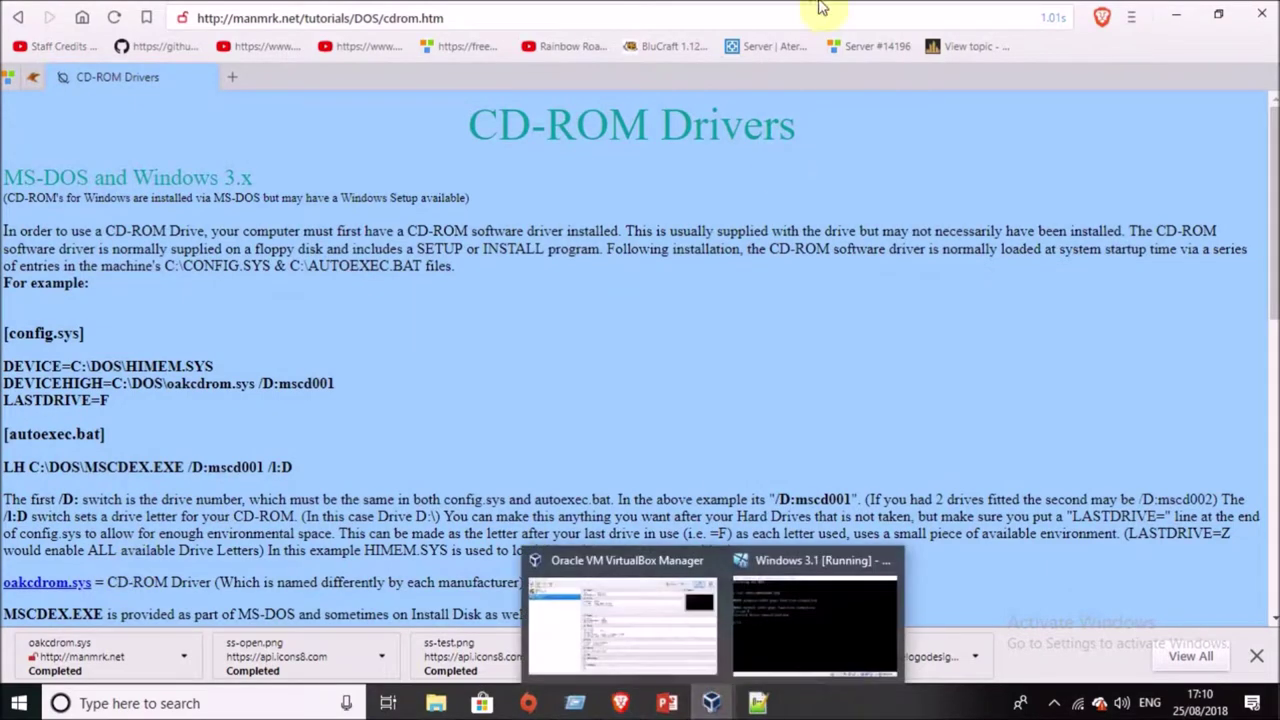
pyautogui.press('super+Left')
pyautogui.click(891, 280)
pyautogui.write('e')
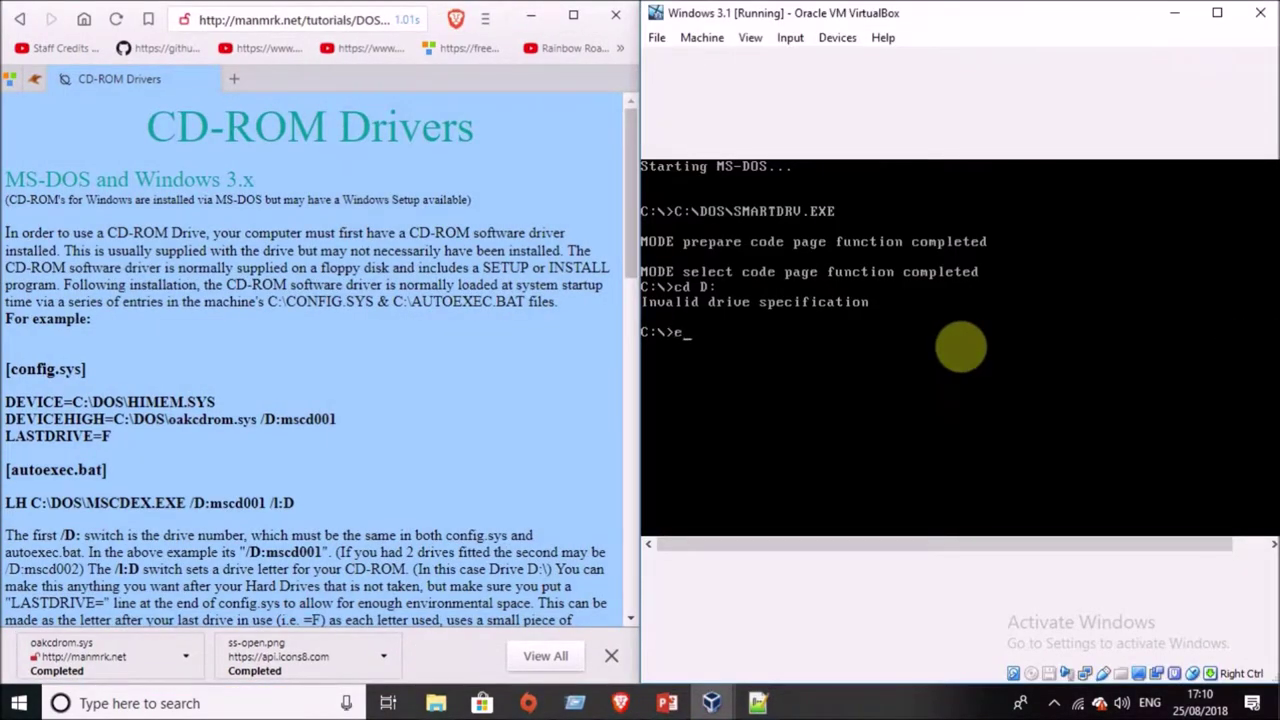
pyautogui.write('dit')
pyautogui.press('Return')
pyautogui.press('Return')
pyautogui.press('Escape')
pyautogui.hotkey('alt', 'f')
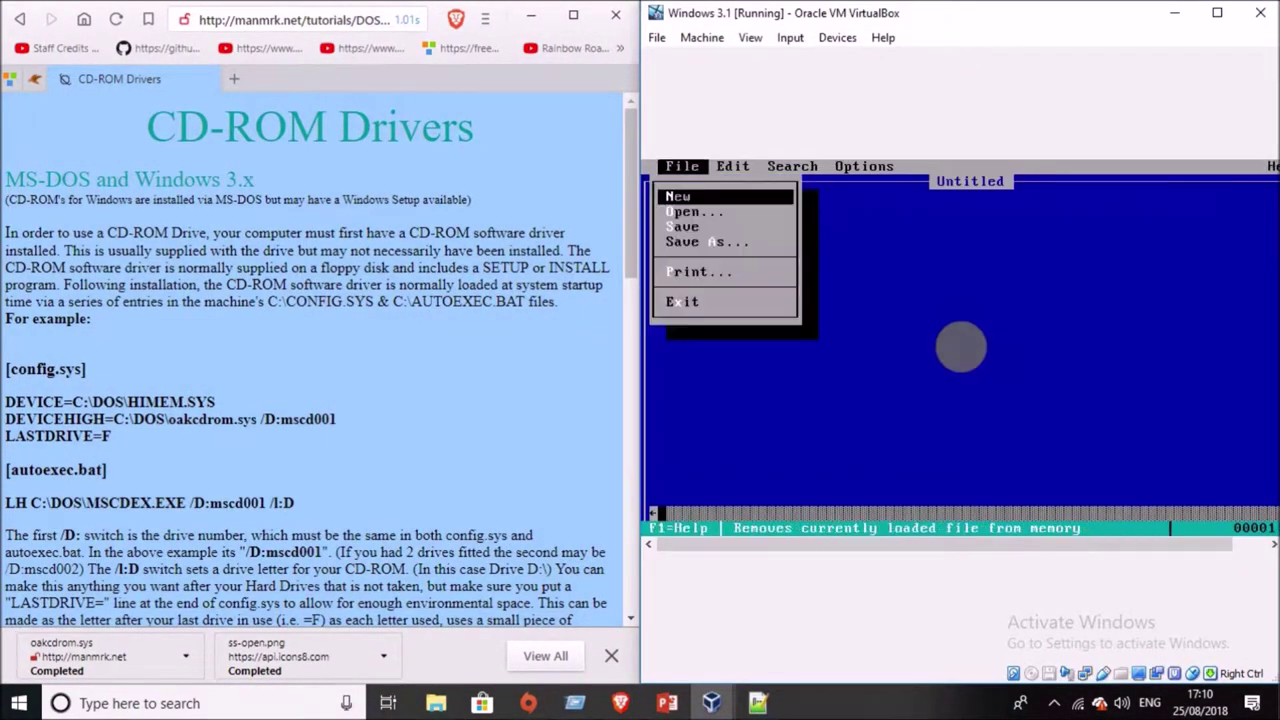
pyautogui.press('o')
pyautogui.press('Tab')
pyautogui.press('Tab')
pyautogui.hotkey('shift', 'Tab')
pyautogui.hotkey('shift', 'Tab')
pyautogui.press('Down')
pyautogui.press('Down')
pyautogui.press('Down')
pyautogui.press('Return')
pyautogui.press('Right')
pyautogui.press('BackSpace')
pyautogui.press('BackSpace')
pyautogui.press('BackSpace')
pyautogui.press('BackSpace')
pyautogui.press('BackSpace')
pyautogui.press('Escape')
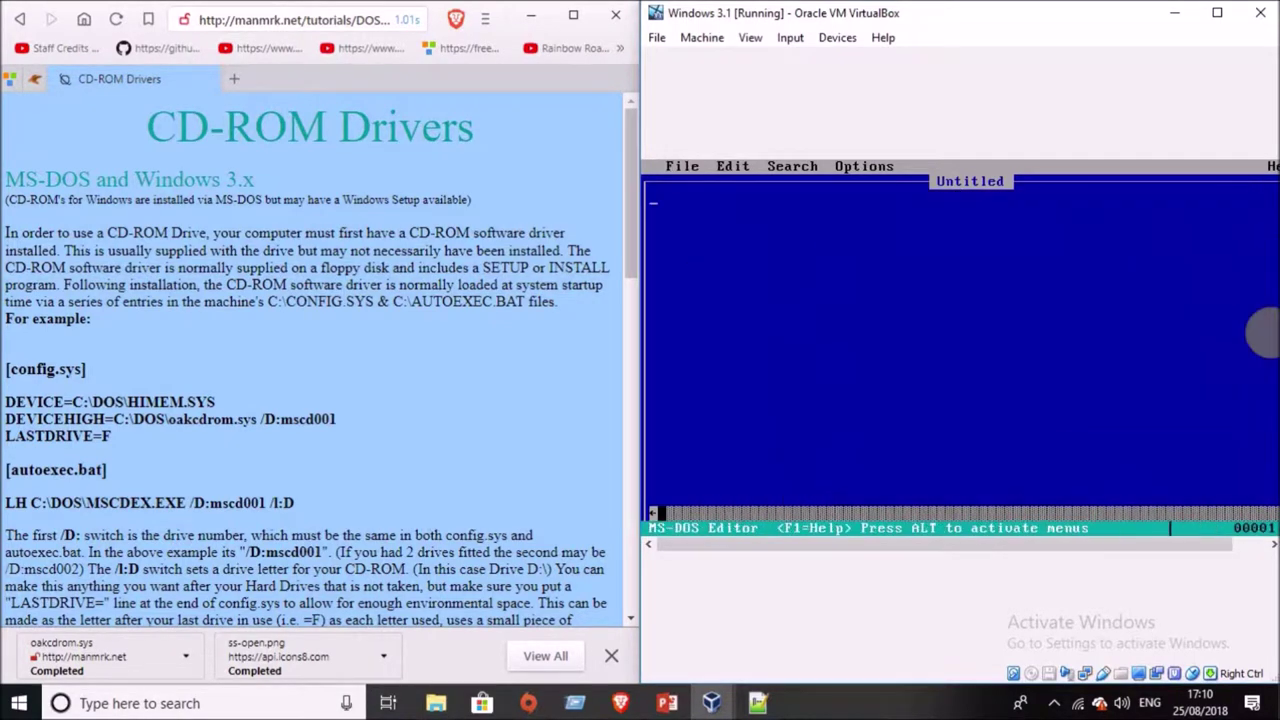
# Open autoexec.bat from the DOS prompt, add "LH C:\DOS\MSCDEX.EXE /DLmscd001 /lD" as its last line, save it and exit the editor.
pyautogui.hotkey('alt', 'f')
pyautogui.write('xedit autoexec.bat')
pyautogui.press('Return')
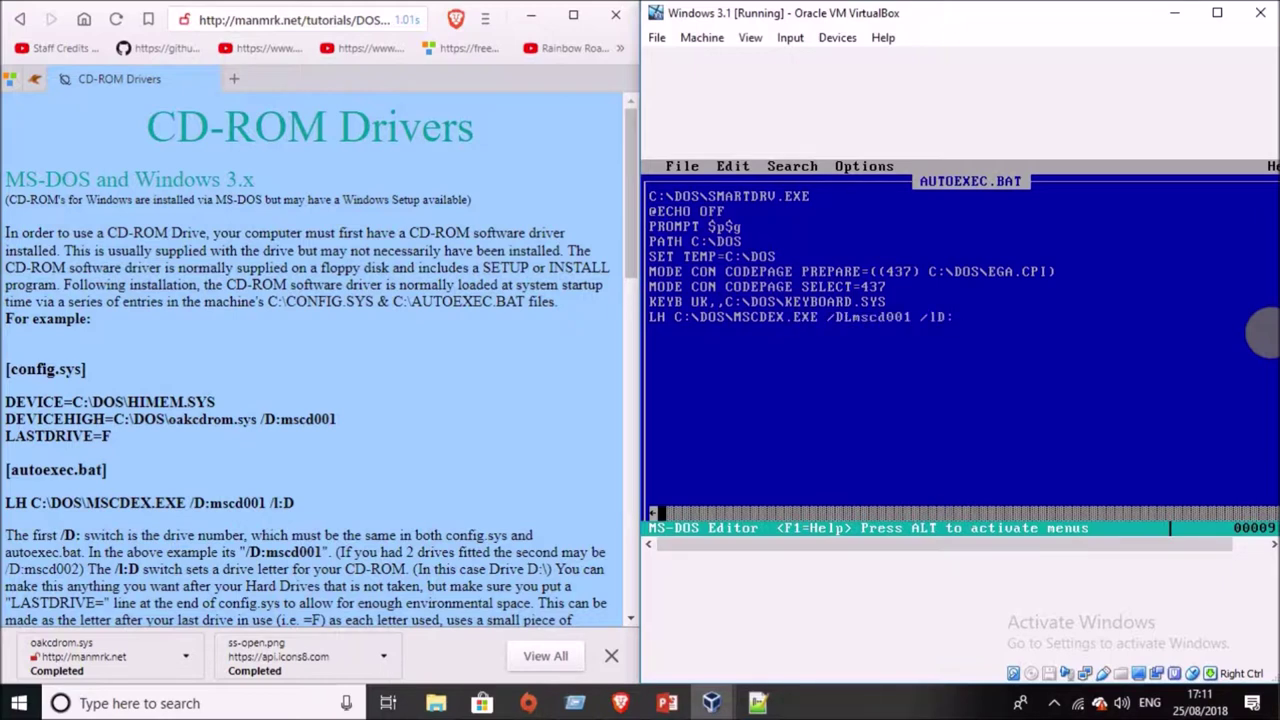
pyautogui.press('BackSpace')
pyautogui.press('alt')
pyautogui.press('f')
pyautogui.press('s')
pyautogui.hotkey('alt', 'f')
pyautogui.press('x')
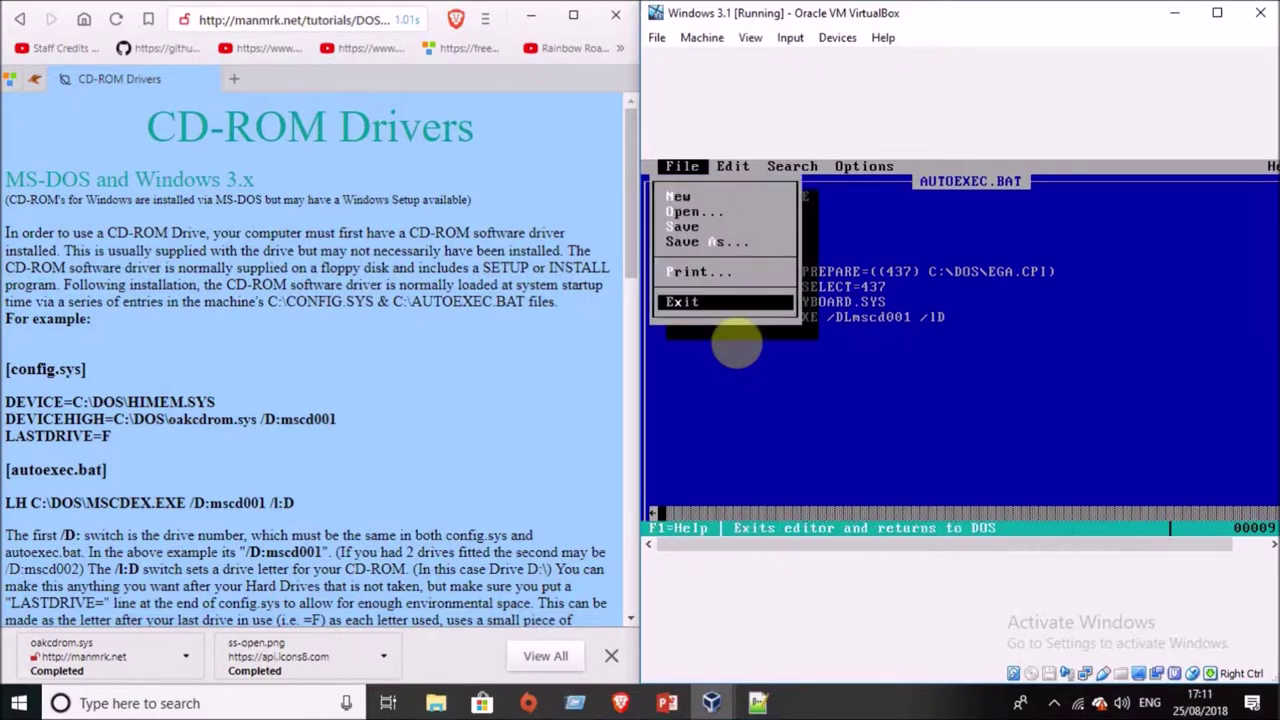
pyautogui.press('Return')
# Add "DEVICEHIGH=C:\DOS\oakcdrom.sys /D:mscd001" and the LASTDRIVE line to config.sys, save it and exit the editor.
pyautogui.write('edit config.sys')
pyautogui.press('Return')
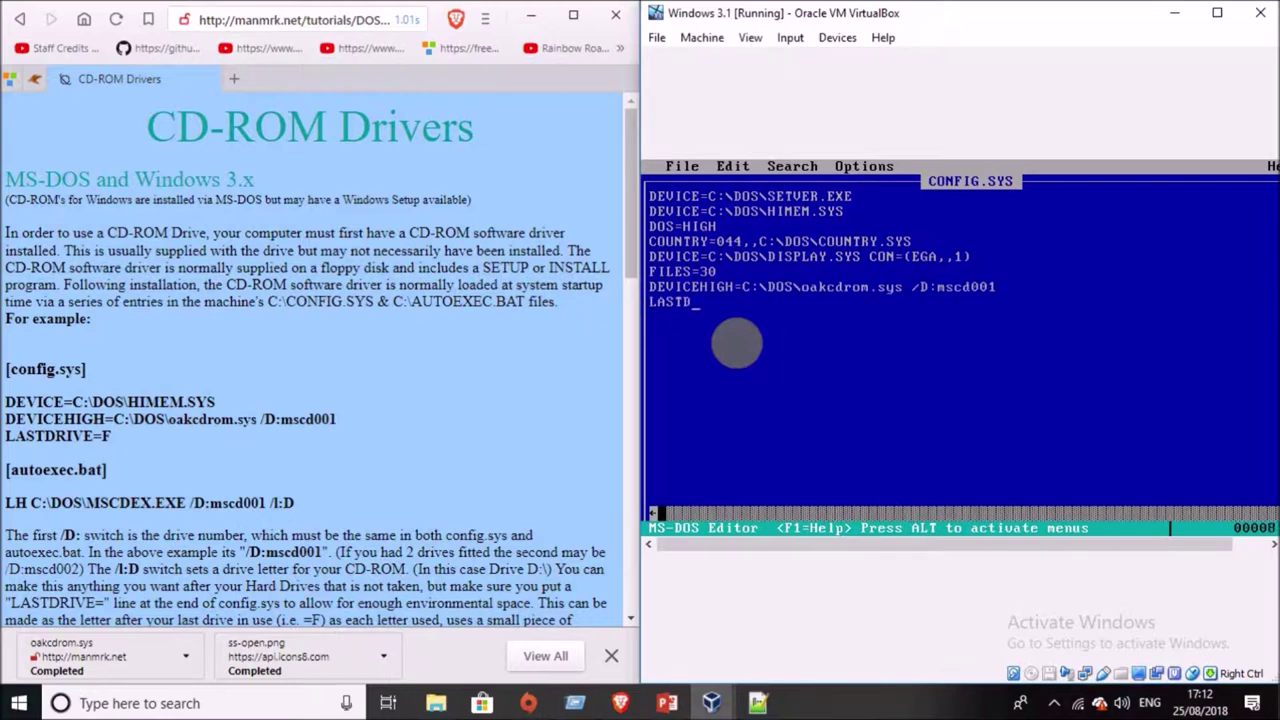
pyautogui.press('alt')
pyautogui.press('f')
pyautogui.press('s')
pyautogui.hotkey('alt', 'f')
pyautogui.press('x')
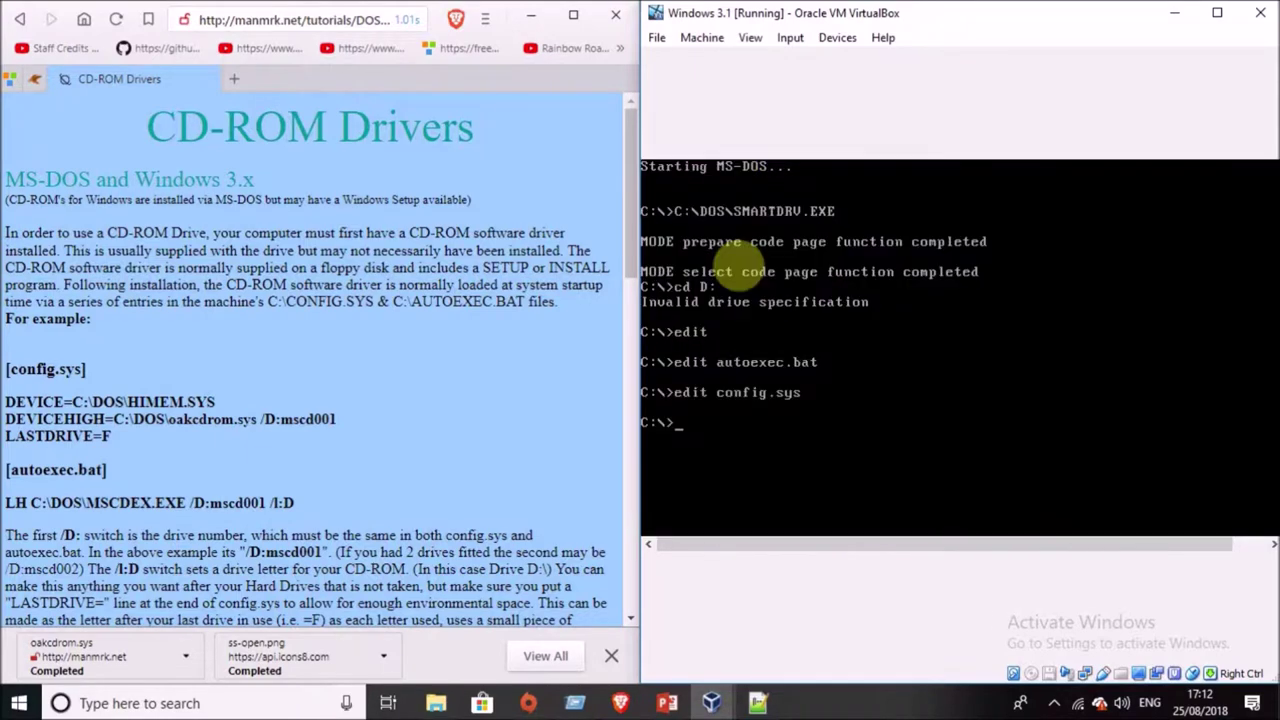
# Reopen autoexec.bat in the DOS editor to check it, and exit to the prompt.
pyautogui.write('edit autoexec.bat')
pyautogui.press('Return')
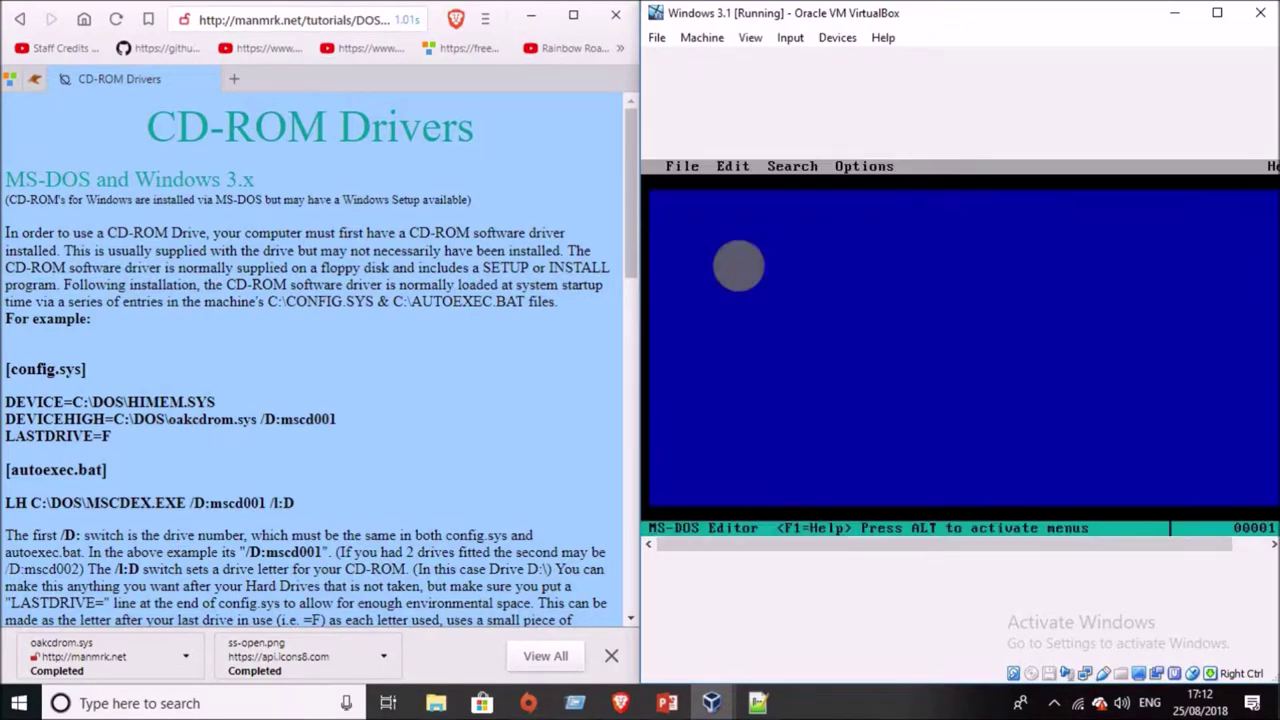
pyautogui.hotkey('alt', 'f')
pyautogui.press('x')
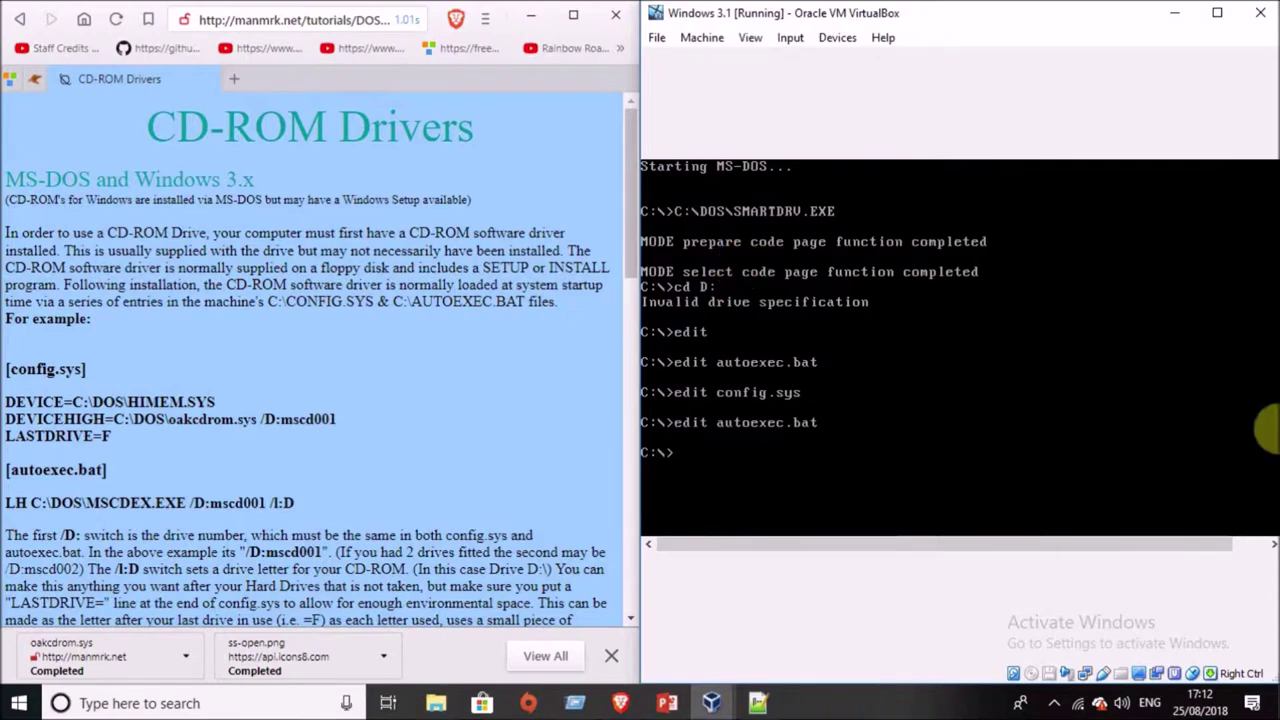
# Launch Magic ISO Maker on the host computer and get past its startup dialog.
pyautogui.click(19, 702)
pyautogui.scroll(-4, 175, 388)
pyautogui.scroll(-5, 175, 420)
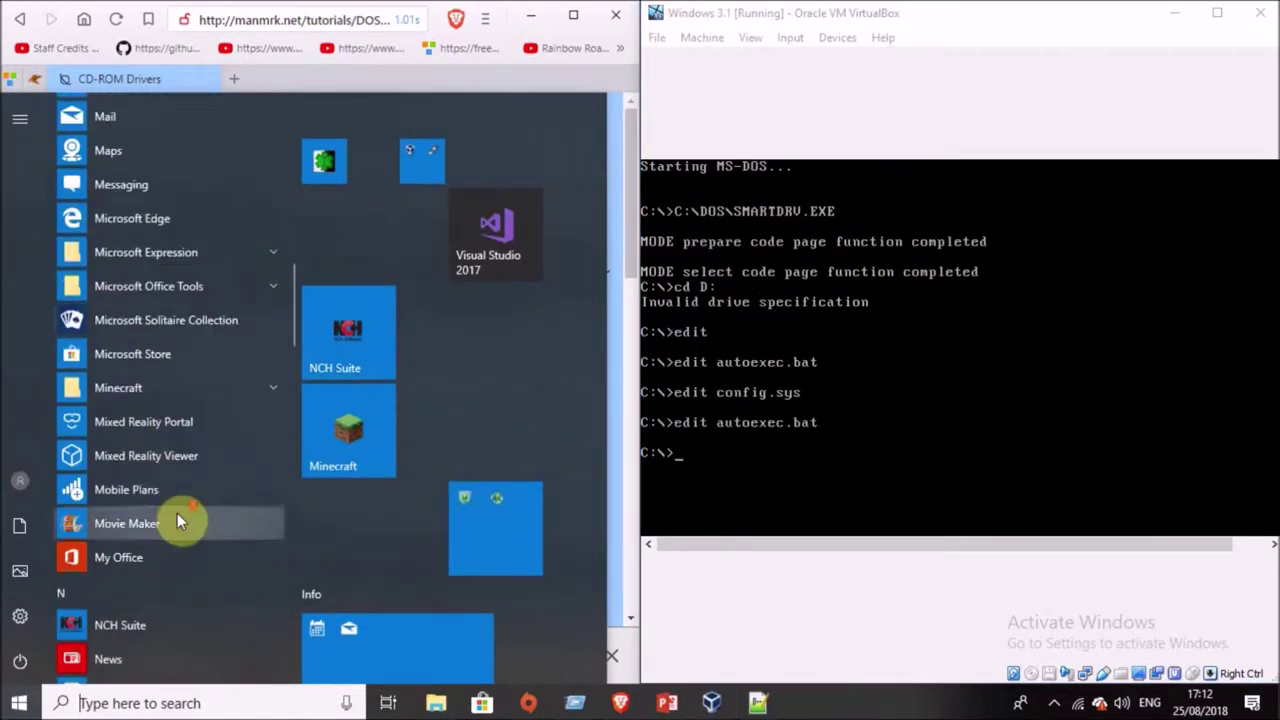
pyautogui.scroll(2, 162, 330)
pyautogui.click(158, 241)
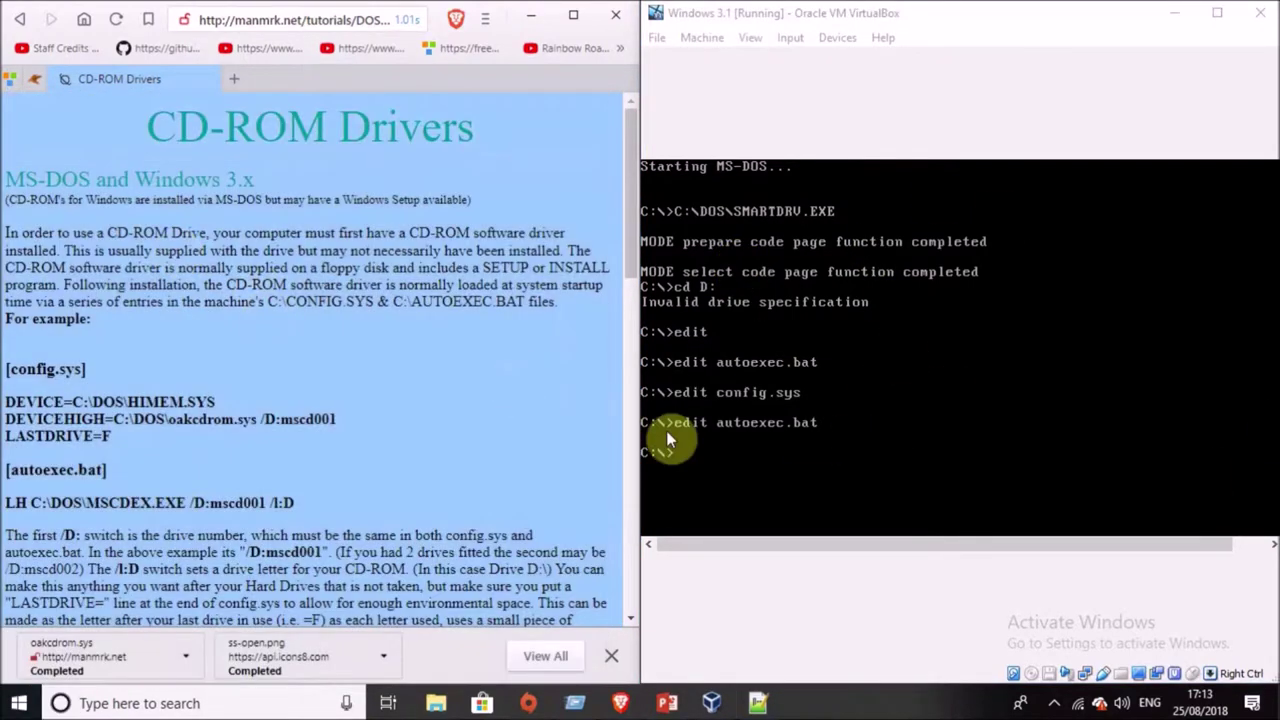
pyautogui.click(726, 556)
# Create a new 720 KB disk image and label its volume CDROMDRV.
pyautogui.click(8, 29)
pyautogui.moveTo(36, 51)
pyautogui.moveTo(230, 305)
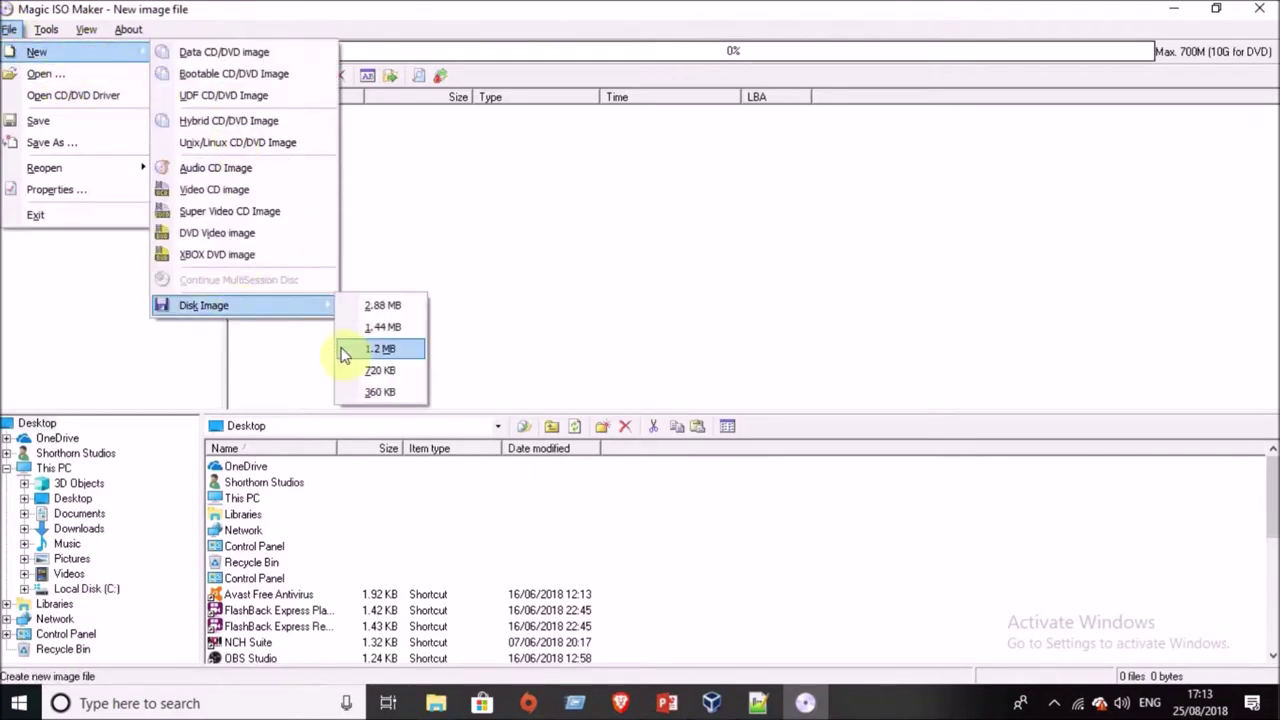
pyautogui.click(377, 371)
pyautogui.click(80, 513)
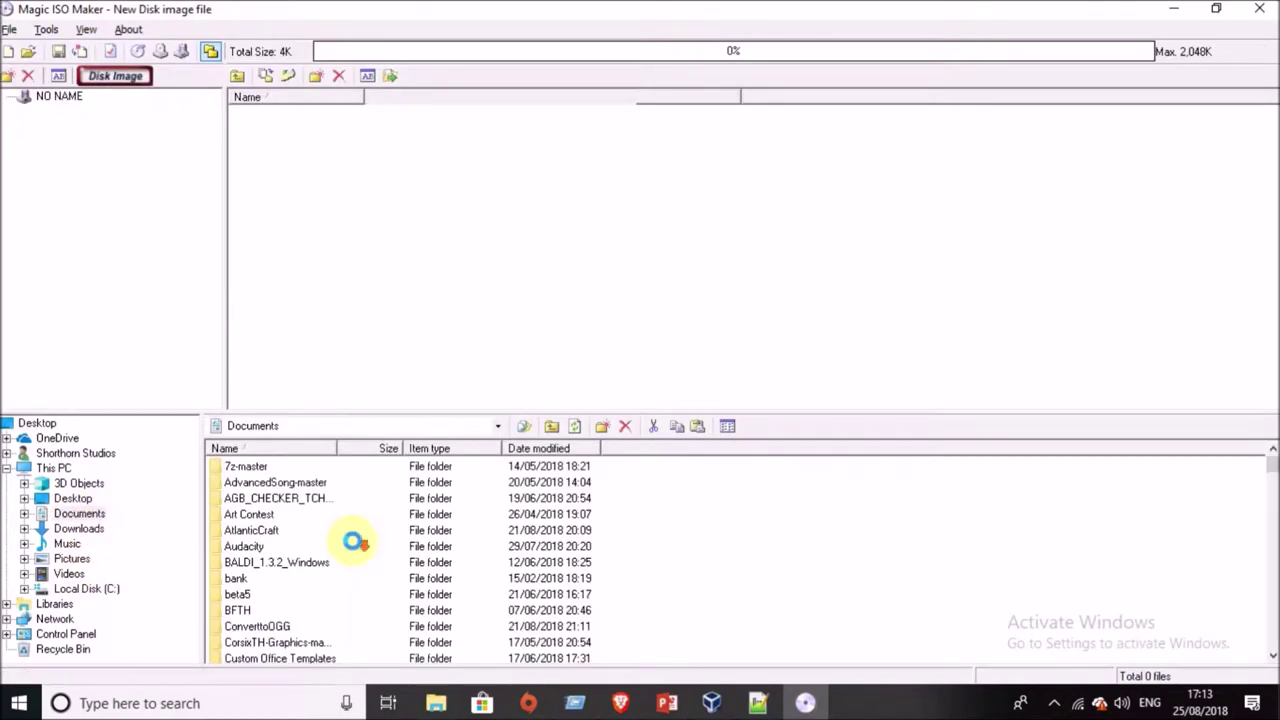
pyautogui.rightClick(50, 96)
pyautogui.click(97, 136)
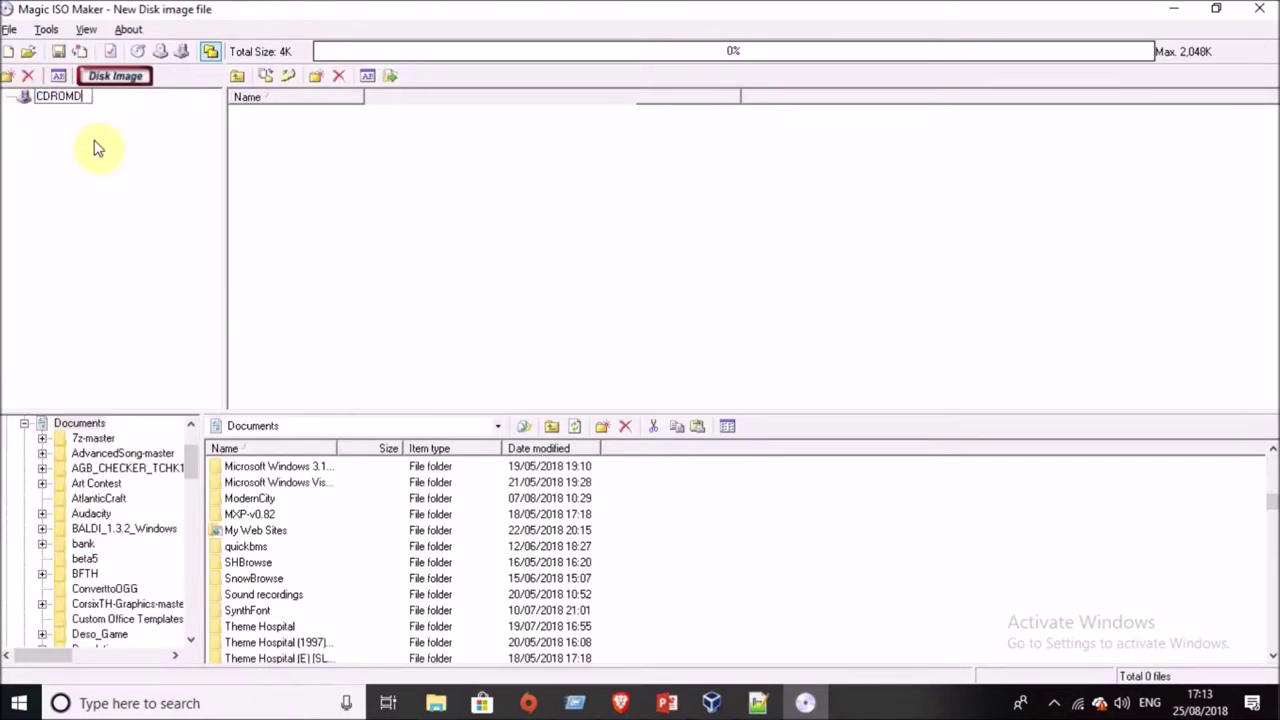
pyautogui.press('Return')
# Locate the downloaded oakcdrom.sys in File Explorer and show its full folder path.
pyautogui.scroll(-8, 371, 534)
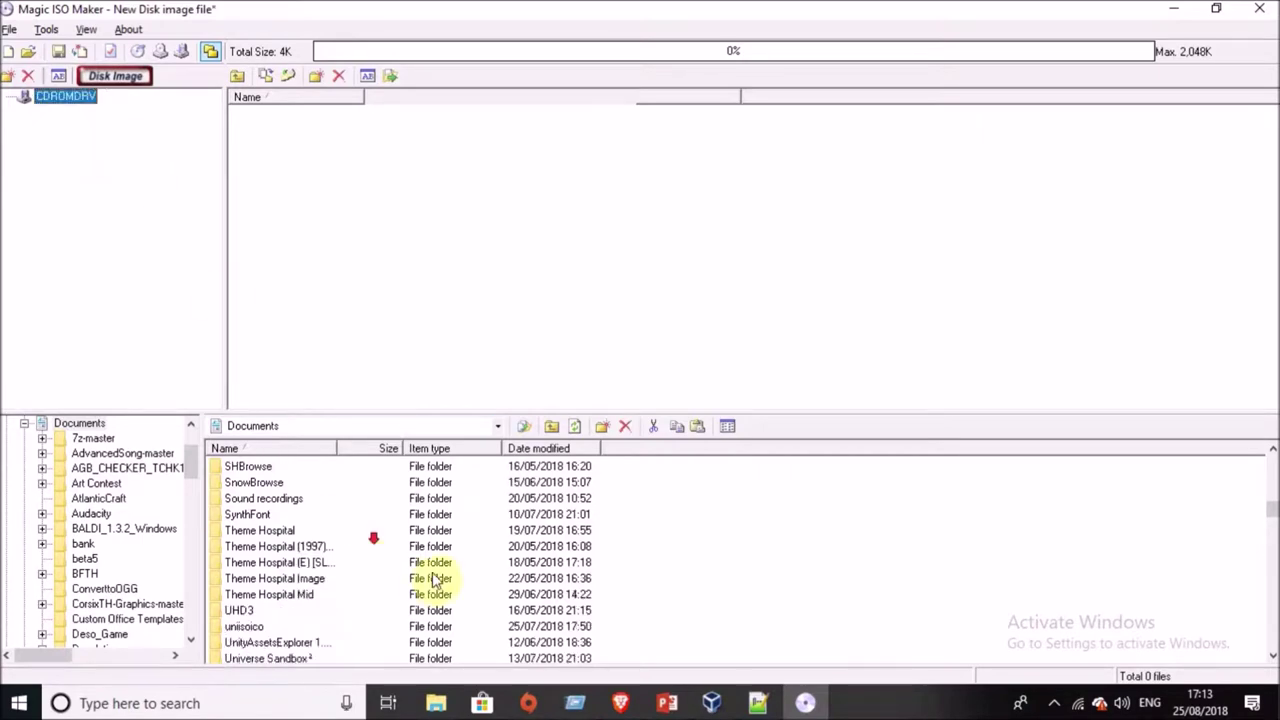
pyautogui.scroll(15, 320, 603)
pyautogui.scroll(3, 316, 601)
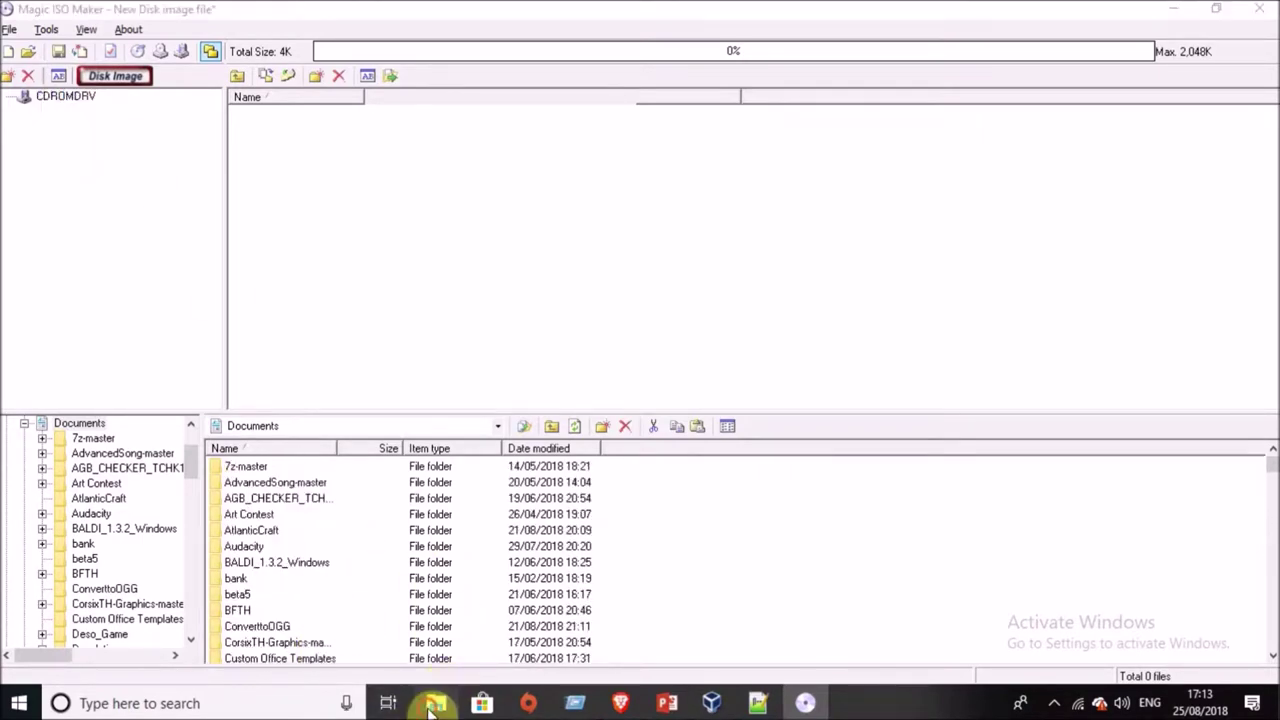
pyautogui.click(436, 703)
pyautogui.click(620, 703)
pyautogui.click(86, 632)
pyautogui.click(909, 208)
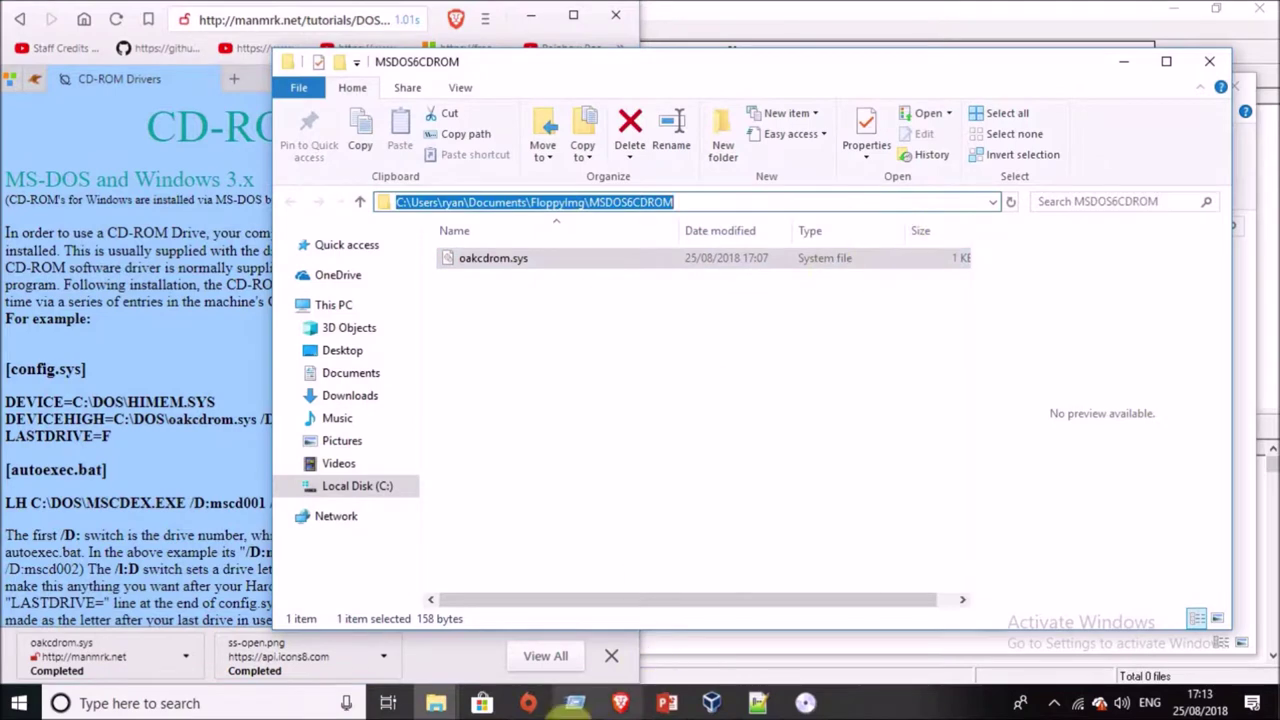
# Add oakcdrom.sys from Documents\FloppyImg\MSDOS6CDROM to the CDROMDRV disk image in Magic ISO Maker.
pyautogui.click(805, 703)
pyautogui.scroll(-5, 300, 610)
pyautogui.doubleClick(255, 595)
pyautogui.click(280, 467)
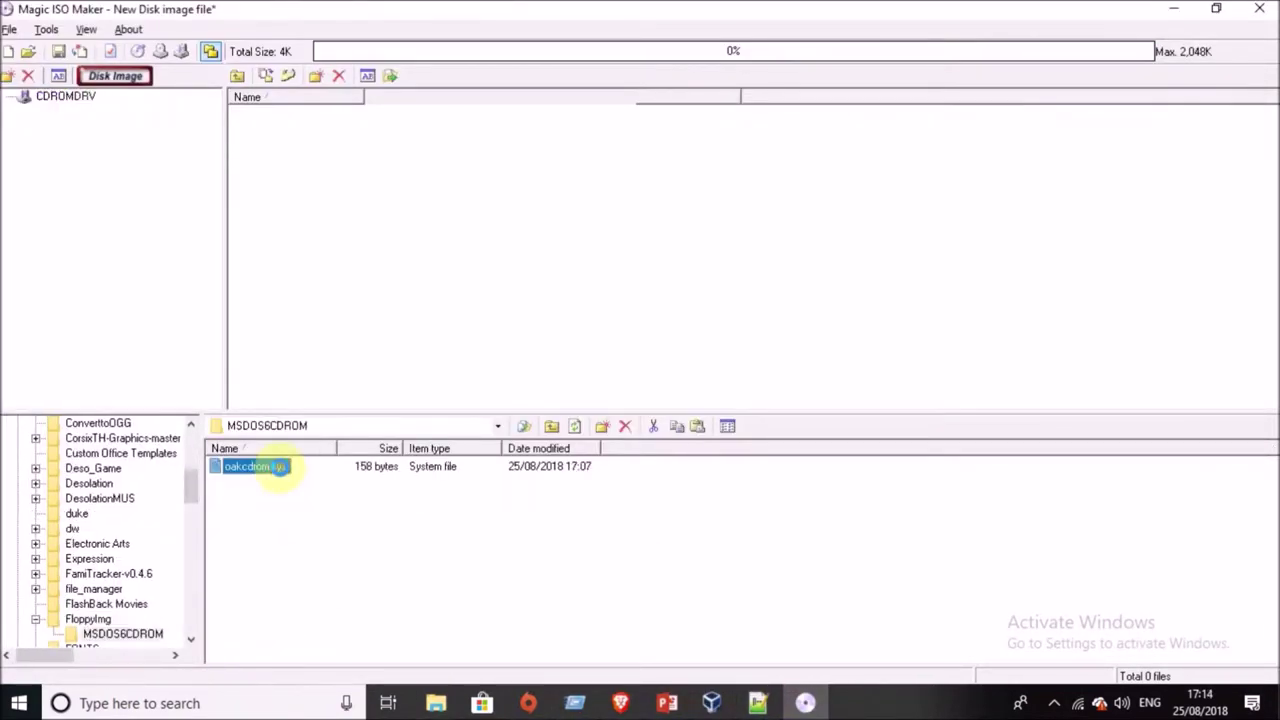
pyautogui.moveTo(265, 480); pyautogui.dragTo(360, 314)
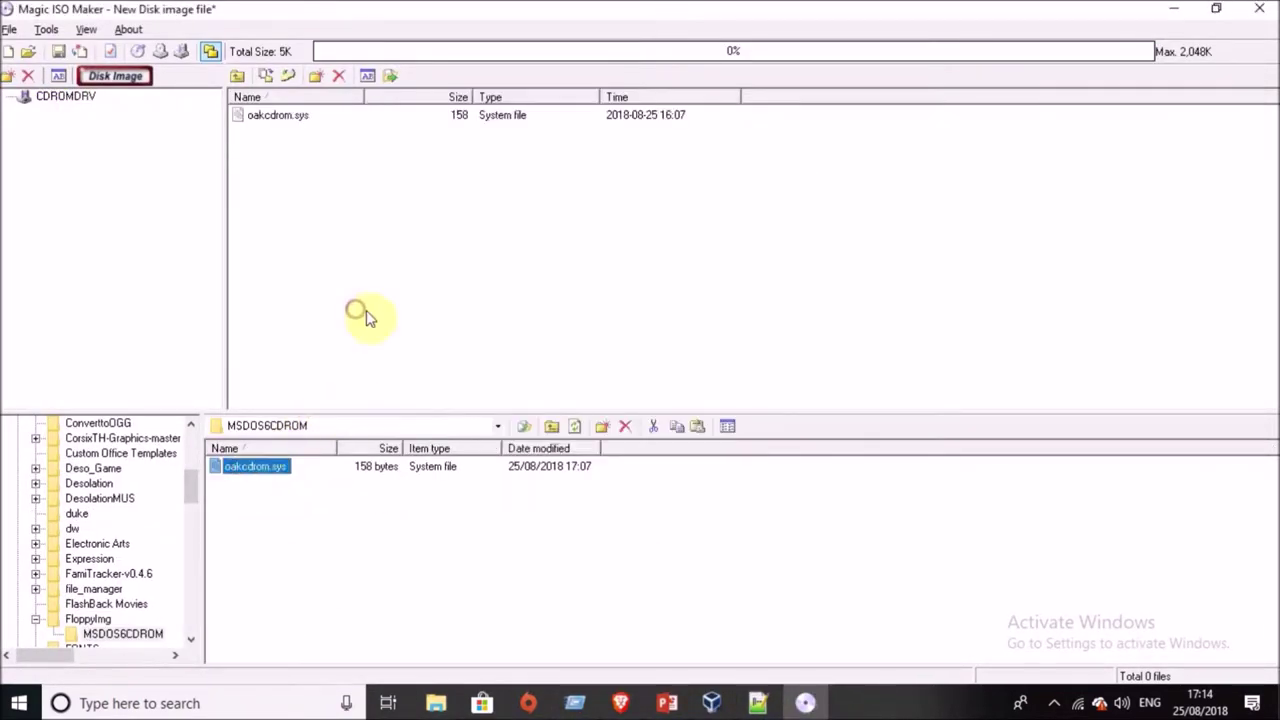
# Save the disk image as CD-ROM in the Microsoft DOS 6.0 (3.5) folder.
pyautogui.click(56, 52)
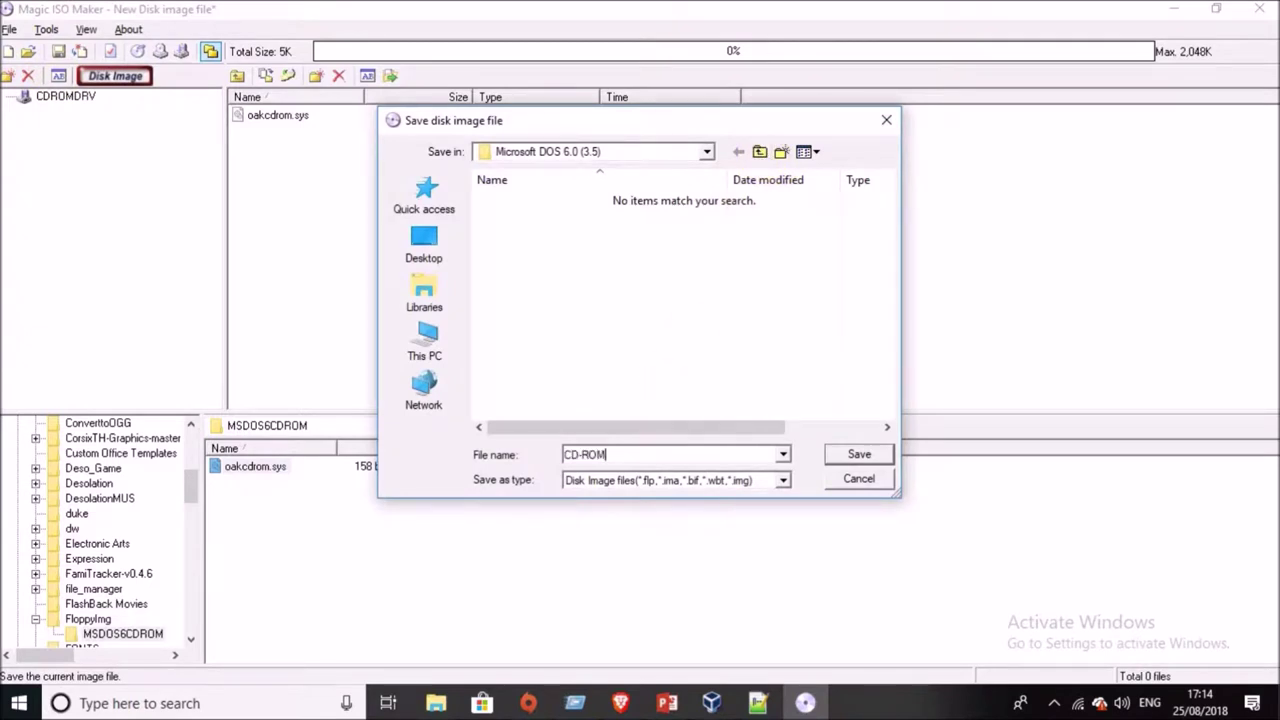
pyautogui.write('CD-ROM')
pyautogui.press('Return')
# Save another copy of the disk image in the same folder under the name CD-ROM.flp.
pyautogui.click(9, 29)
pyautogui.click(50, 120)
pyautogui.click(650, 480)
pyautogui.click(650, 492)
pyautogui.click(645, 456)
pyautogui.press('BackSpace')
pyautogui.press('BackSpace')
pyautogui.press('BackSpace')
pyautogui.write('flp')
pyautogui.press('Return')
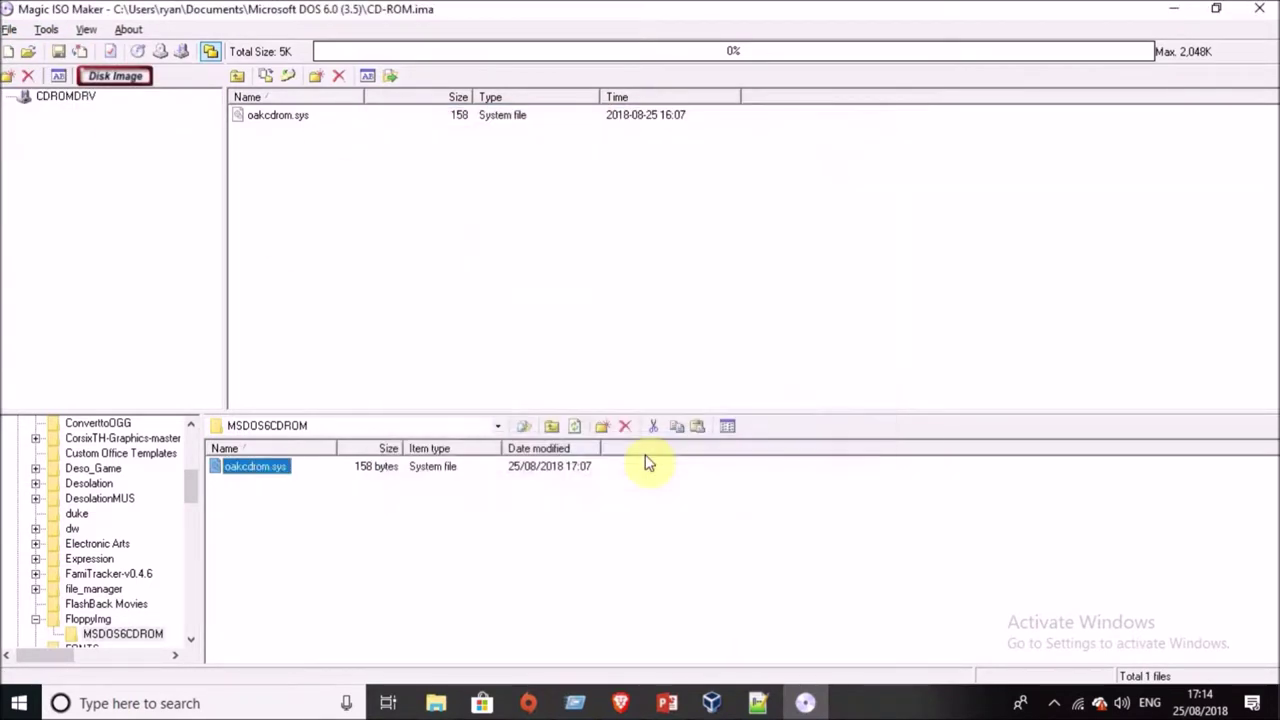
# Insert CD-ROM.ima as the virtual floppy disk of the running Windows 3.1 virtual machine.
pyautogui.click(711, 703)
pyautogui.click(792, 646)
pyautogui.click(837, 37)
pyautogui.moveTo(757, 80)
pyautogui.click(1157, 83)
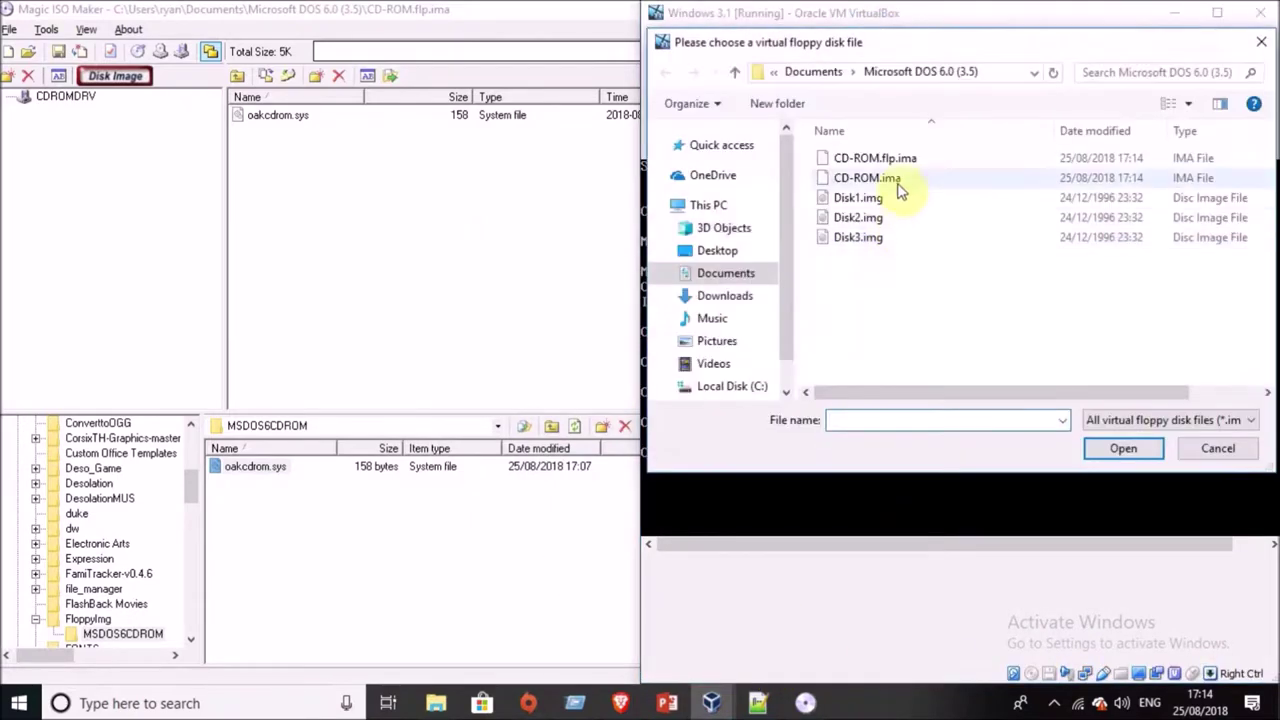
pyautogui.doubleClick(890, 176)
# Change to drive A: at the DOS prompt, and bring the CD-ROM Drivers page's oakcdrom.sys notes alongside.
pyautogui.write('A:')
pyautogui.press('Return')
pyautogui.hotkey('alt', 'Tab')
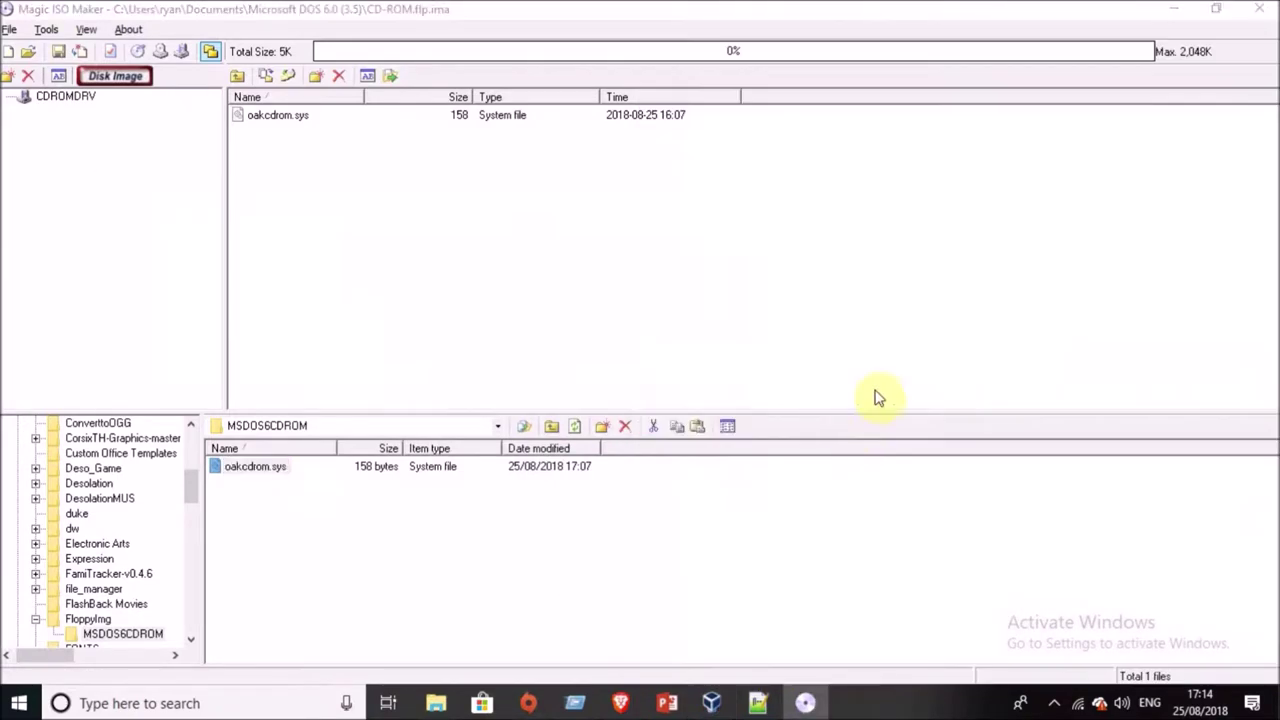
pyautogui.scroll(-2, 236, 478)
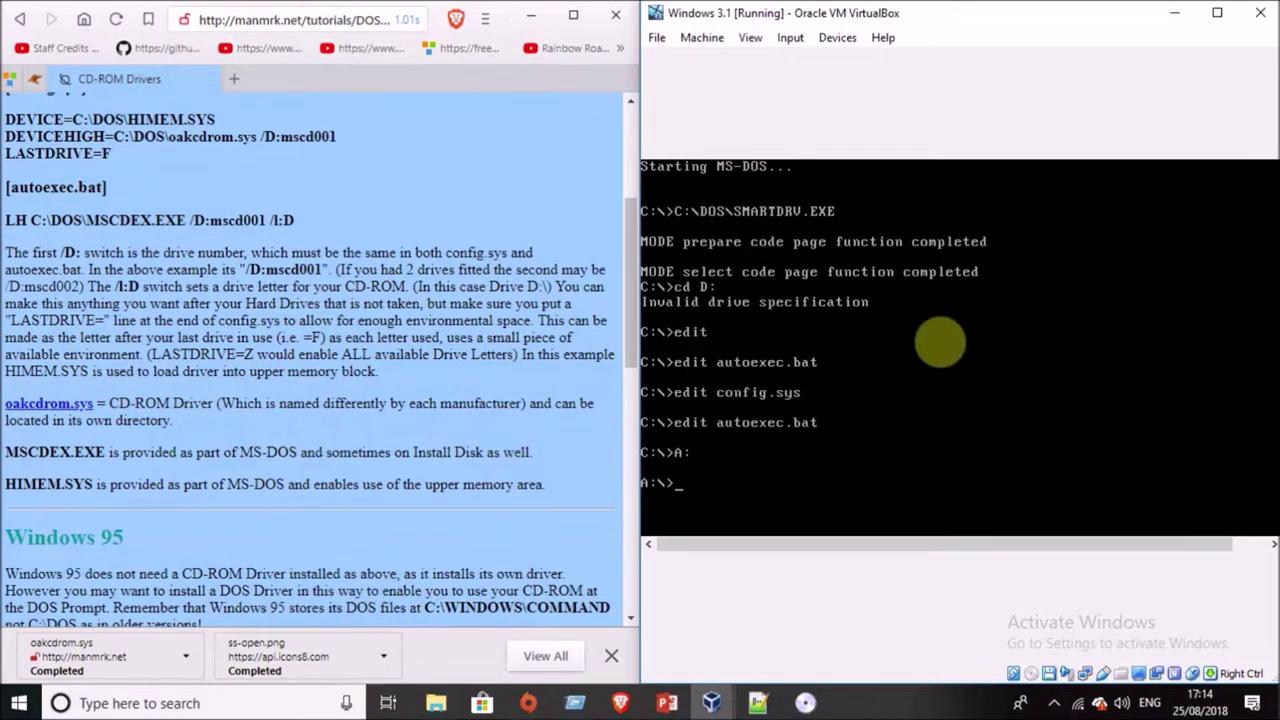
# Copy oakcdrom.sys from drive A: to C:\DOS\oakcdrom.sys and reset the virtual machine.
pyautogui.press('Return')
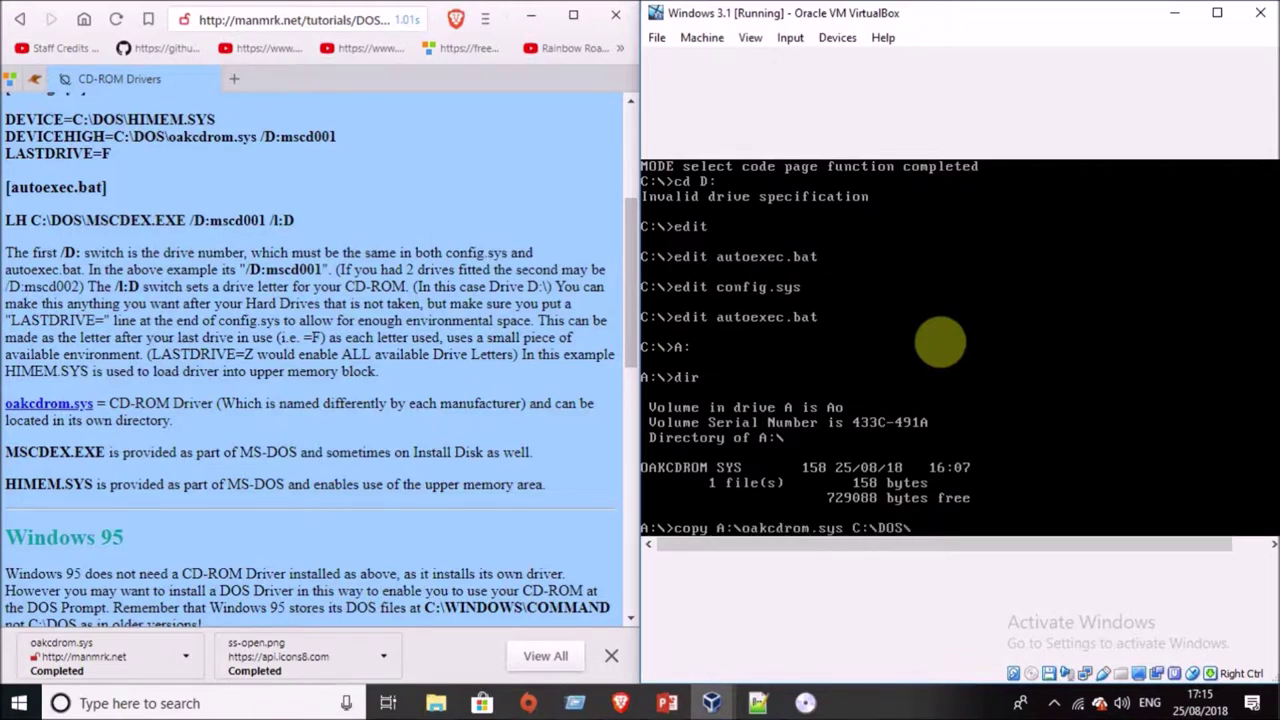
pyautogui.press('Return')
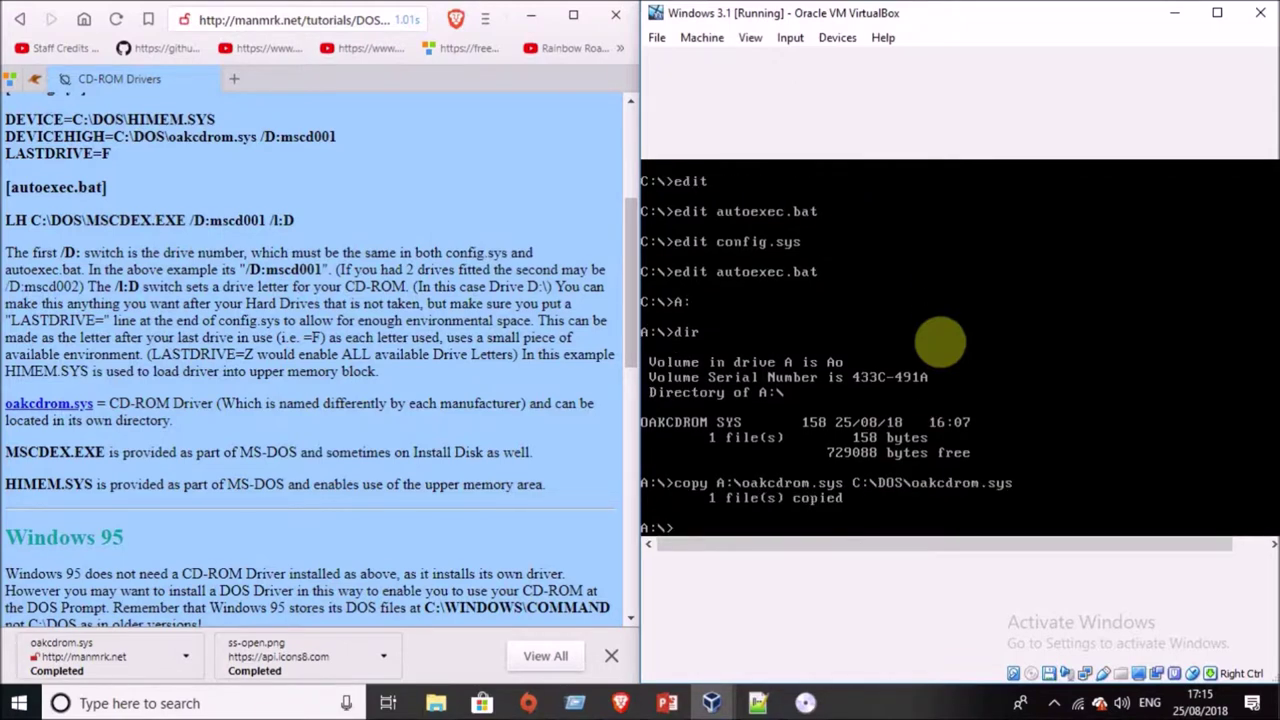
pyautogui.click(701, 38)
pyautogui.moveTo(786, 42)
pyautogui.moveTo(846, 60)
pyautogui.click(1032, 88)
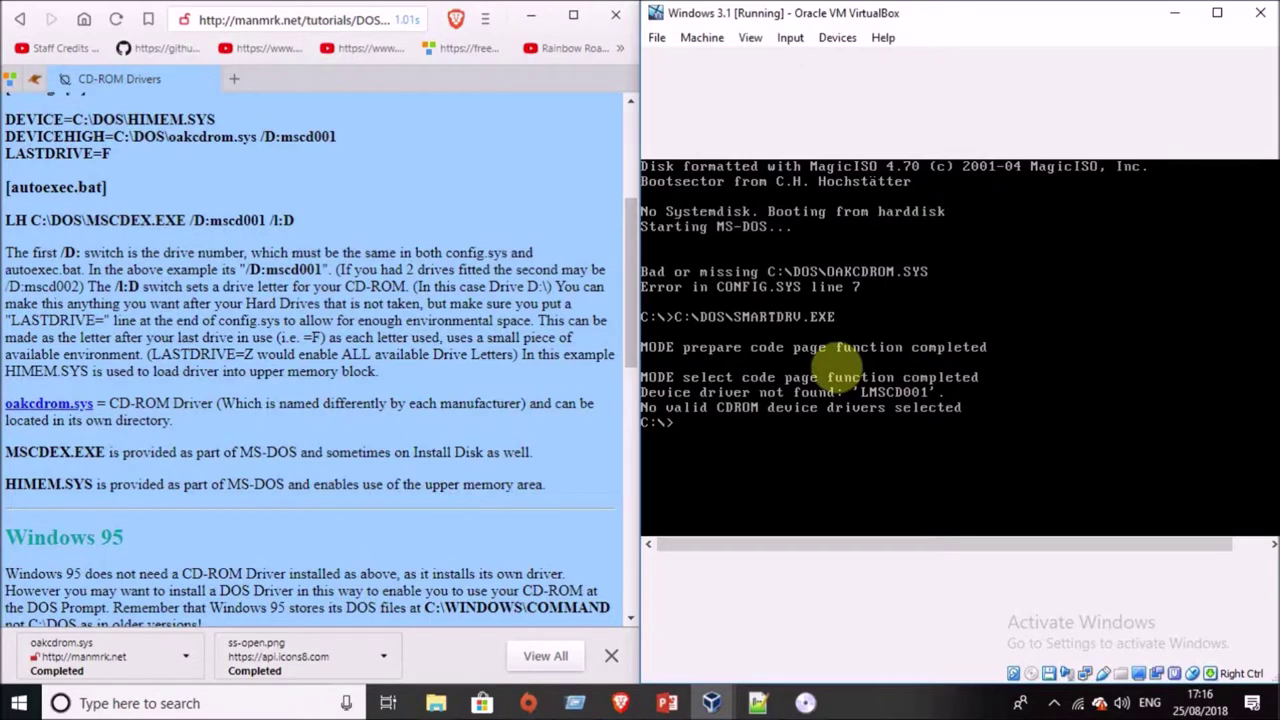
# Open config.sys in the MS-DOS Editor to check the oakcdrom.sys line, and exit the editor.
pyautogui.press('Return')
pyautogui.hotkey('alt', 'f')
pyautogui.press('Up')
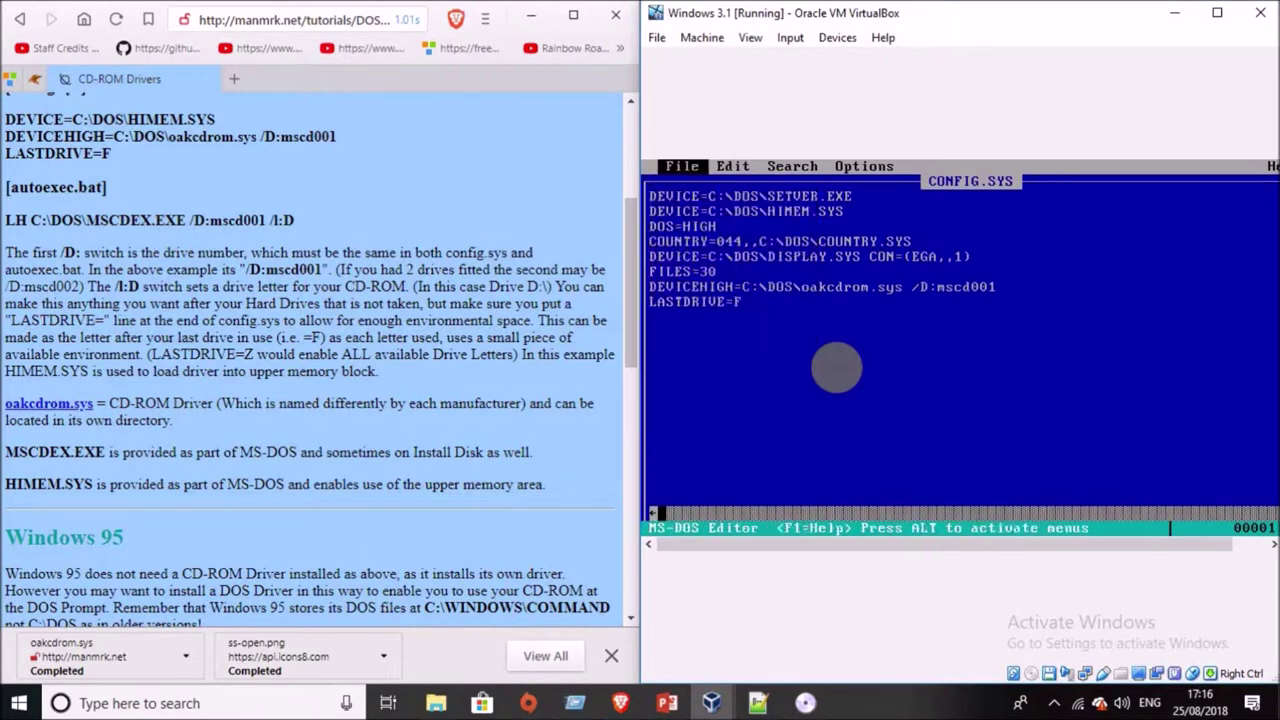
pyautogui.press('Return')
# Correct the device name in autoexec.bat's MSCDEX.EXE line to /D:mscd001 and exit the editor.
pyautogui.write('edit autostart.bat')
pyautogui.press('Return')
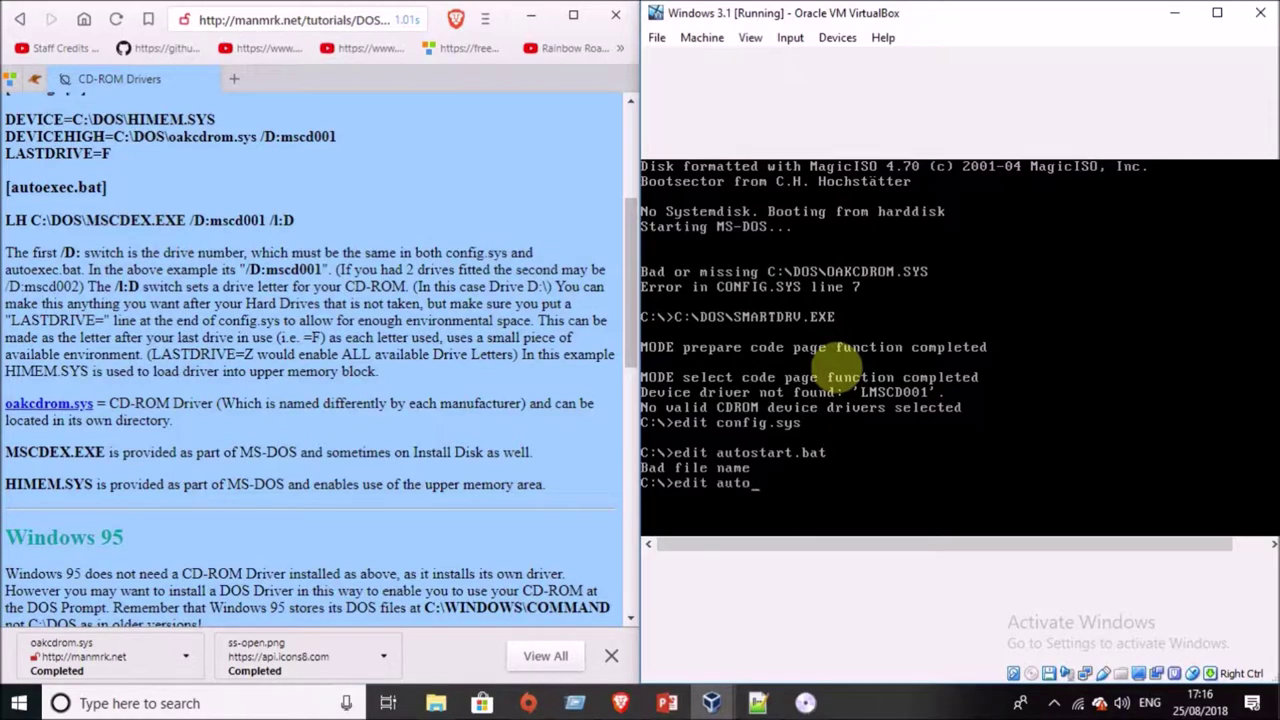
pyautogui.write('edit autoexec.bat')
pyautogui.press('Return')
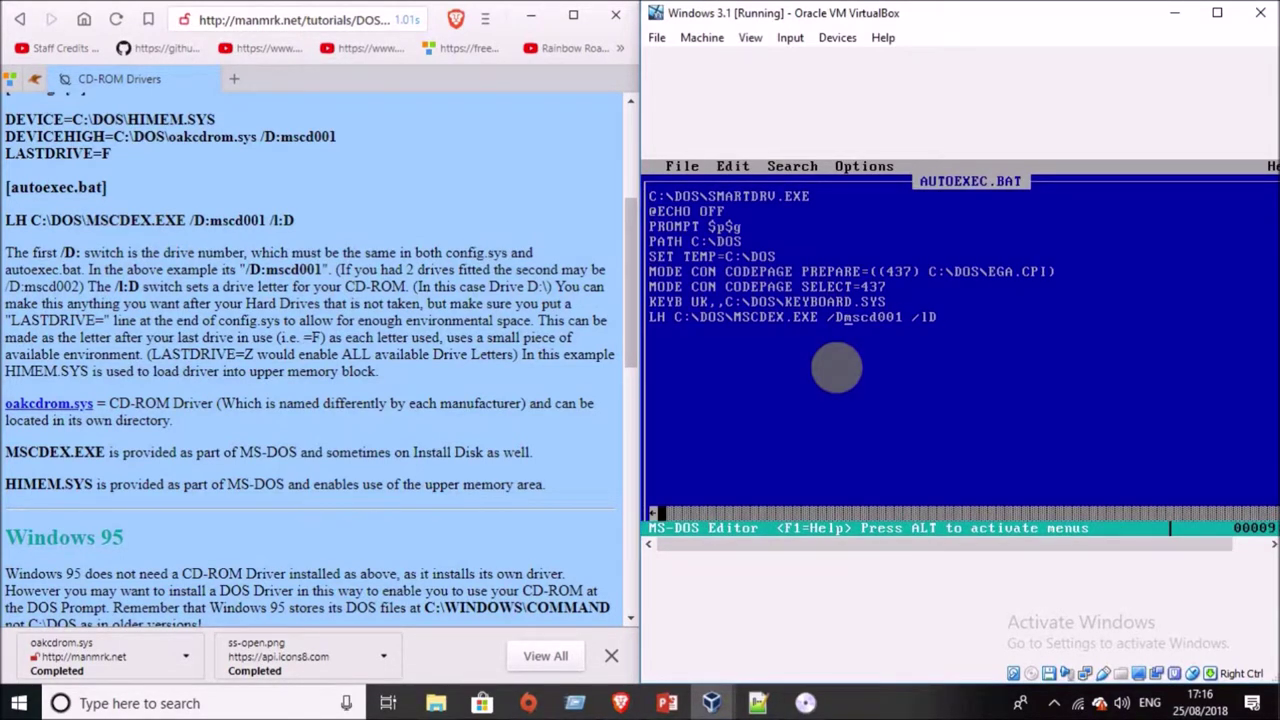
pyautogui.scroll(3, 592, 395)
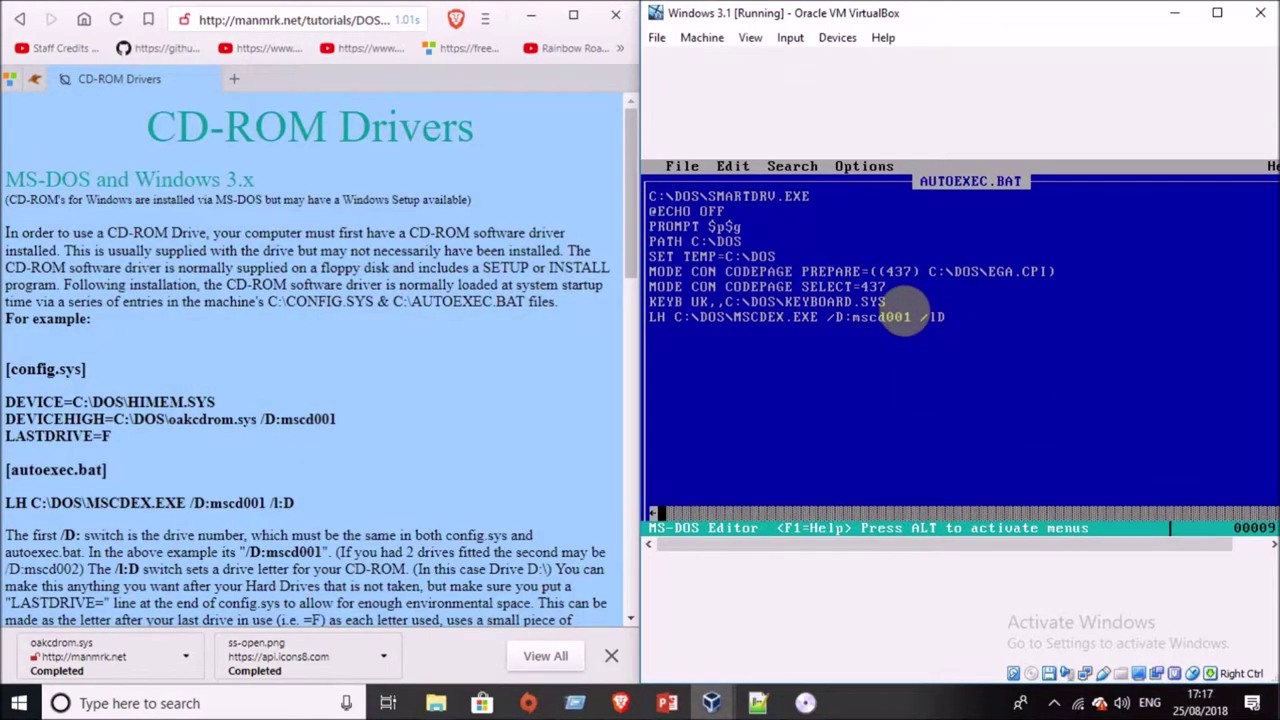
pyautogui.hotkey('alt', 'f')
pyautogui.press('Down')
pyautogui.press('Down')
pyautogui.press('Down')
pyautogui.press('Down')
pyautogui.press('Down')
pyautogui.press('Return')
# Restart the virtual machine to load the edited autoexec.bat.
pyautogui.write('reload')
pyautogui.press('Return')
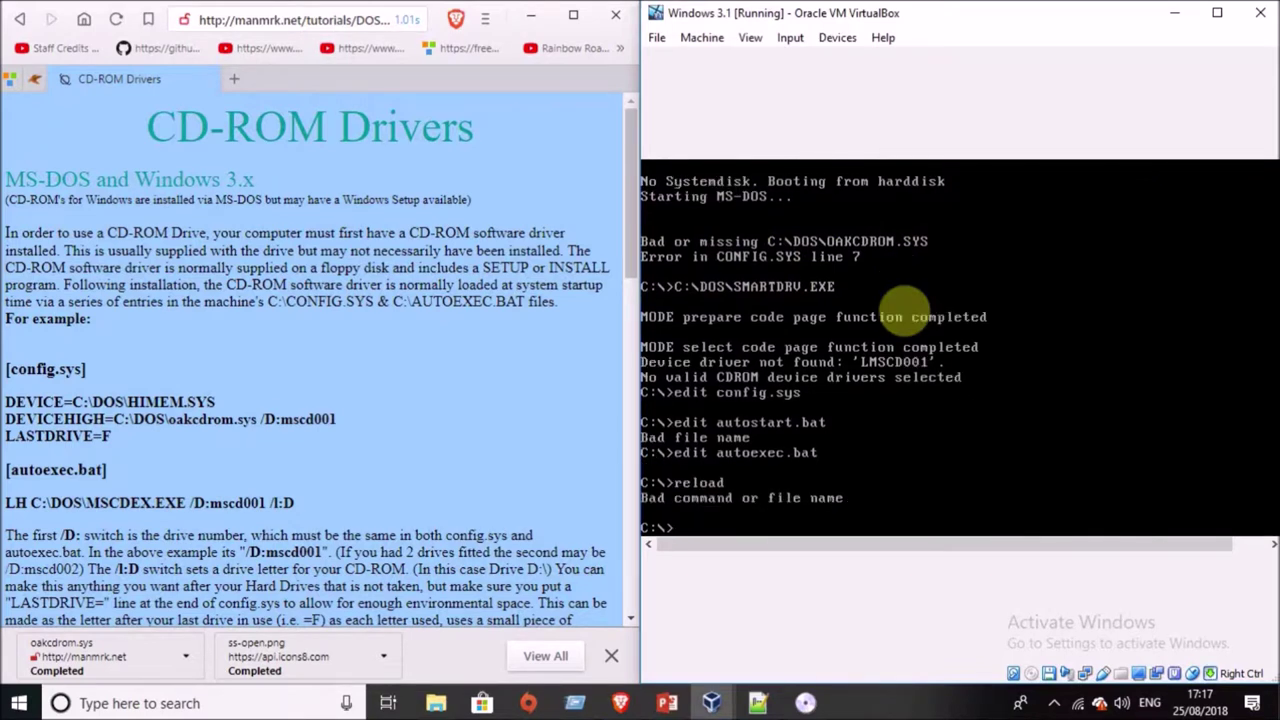
pyautogui.hotkey('ctrl', 'r')
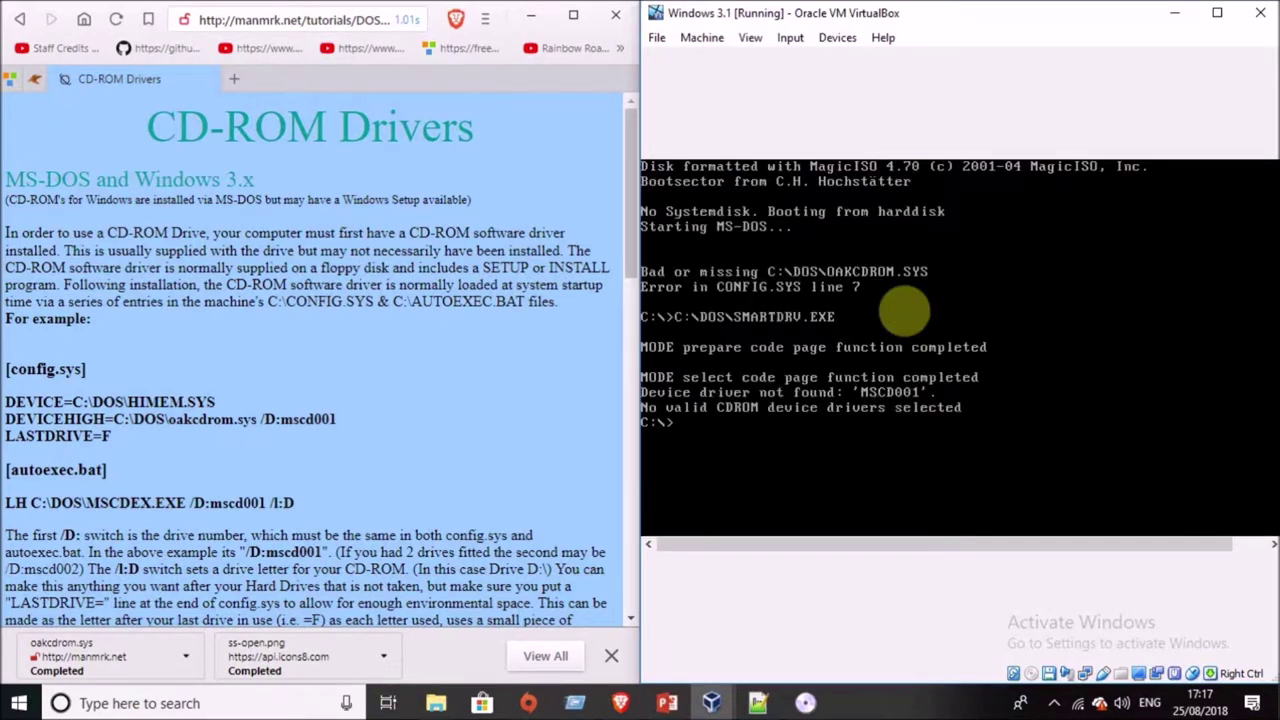
# Search the web for "mscd001 driver" and look through the CD-ROM Drivers page's list of downloadable drivers.
pyautogui.click(310, 20)
pyautogui.write('mscd001 driver')
pyautogui.press('Return')
pyautogui.scroll(-3, 343, 323)
pyautogui.click(337, 350)
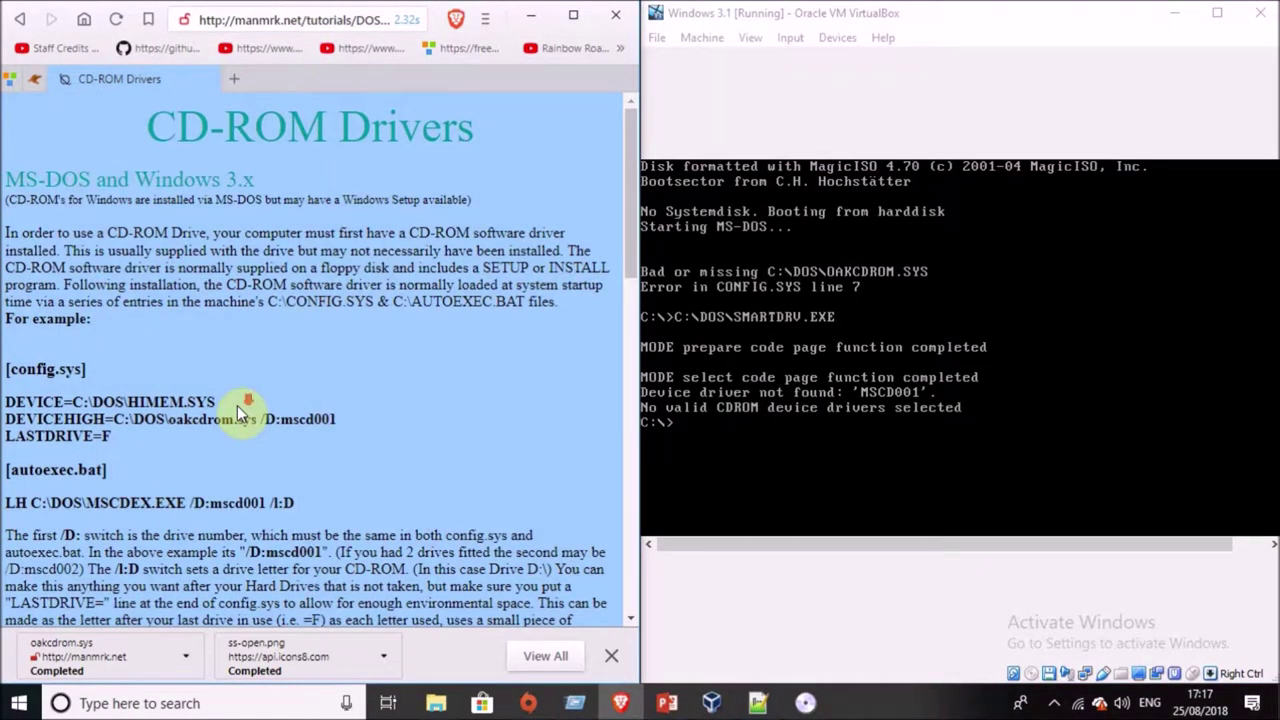
pyautogui.scroll(-4, 237, 405)
pyautogui.scroll(-1, 128, 390)
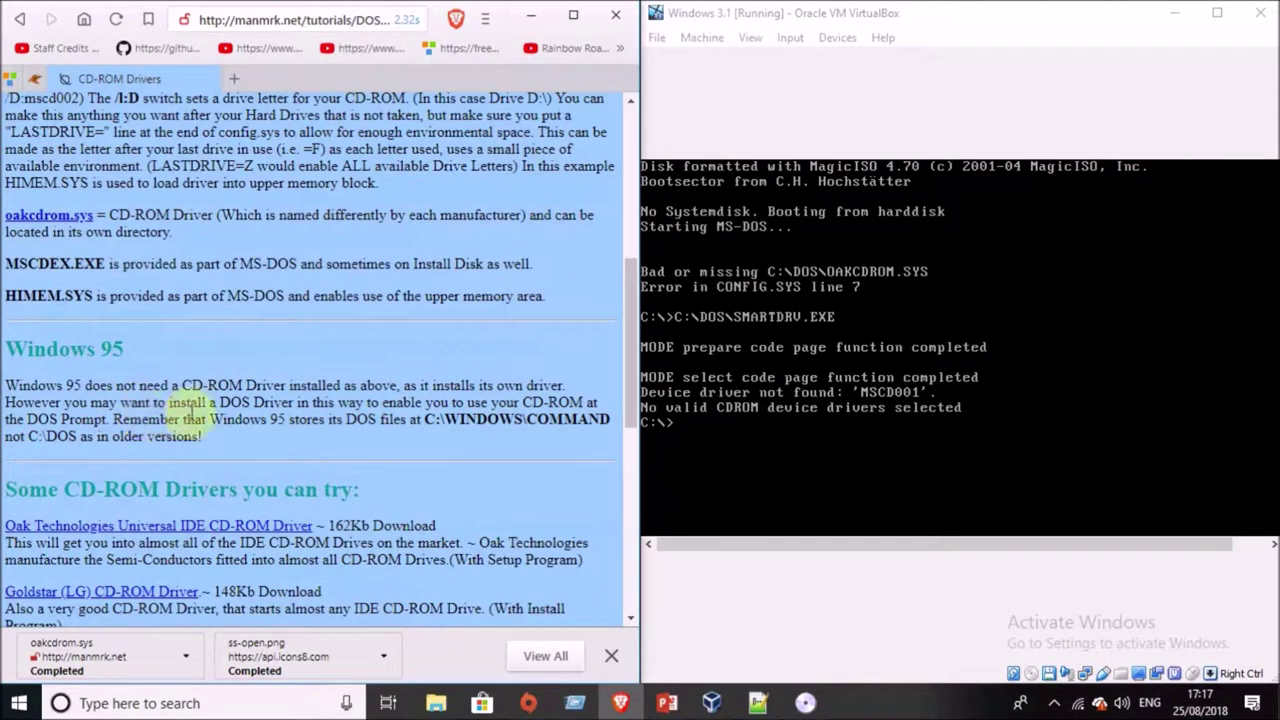
pyautogui.scroll(-2, 108, 469)
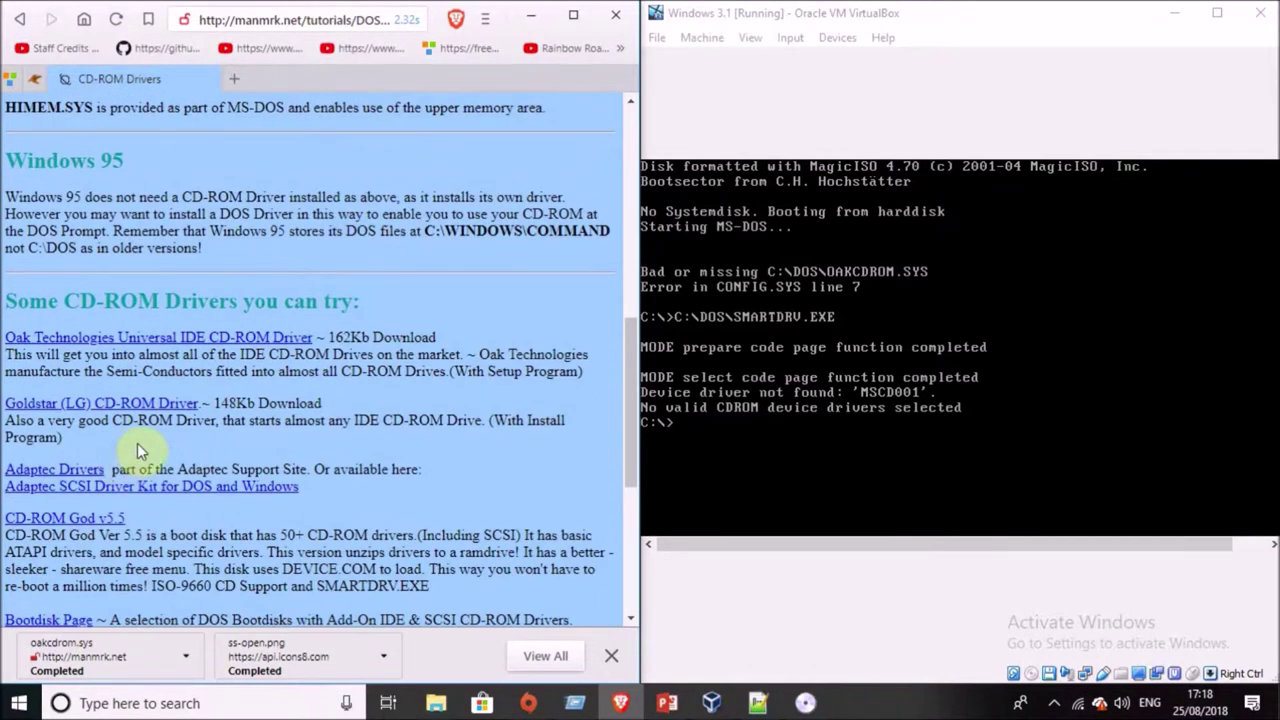
pyautogui.scroll(-3, 162, 448)
# Search the web for "mscd001 driver download" and read the CNET forum thread on the missing MSCD001 driver.
pyautogui.click(278, 24)
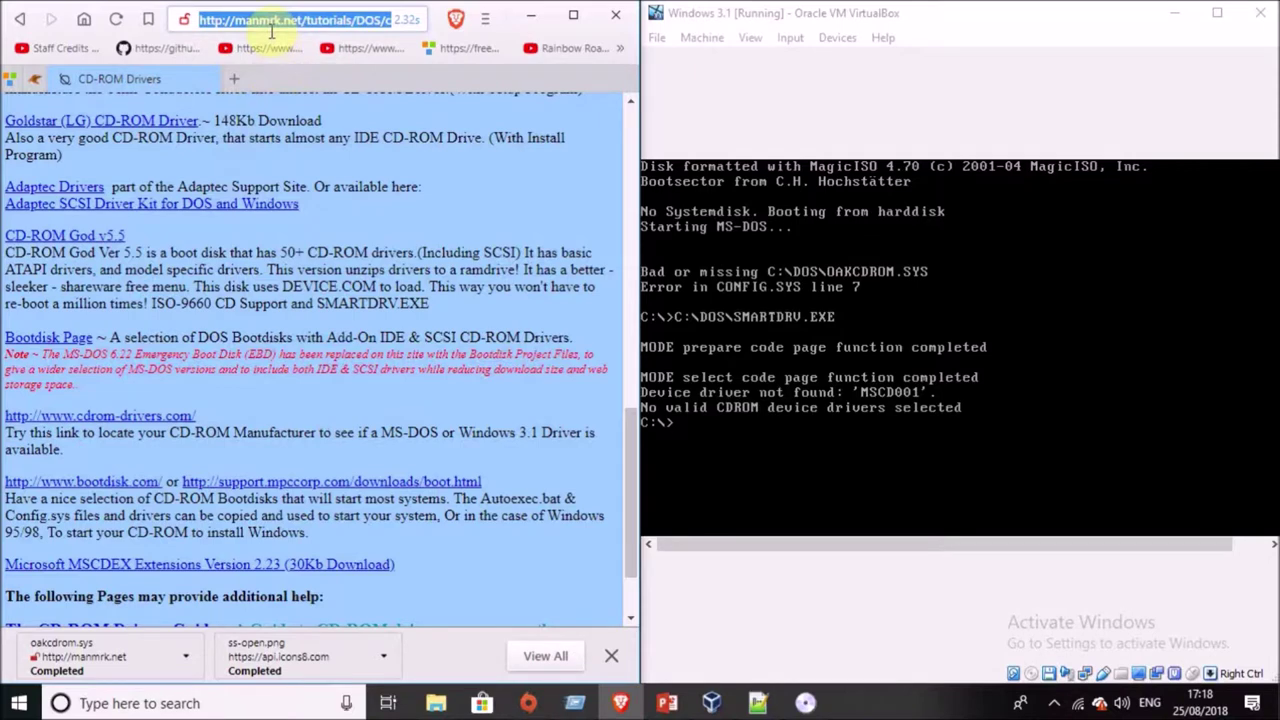
pyautogui.scroll(12, 337, 438)
pyautogui.write('mscd001 ')
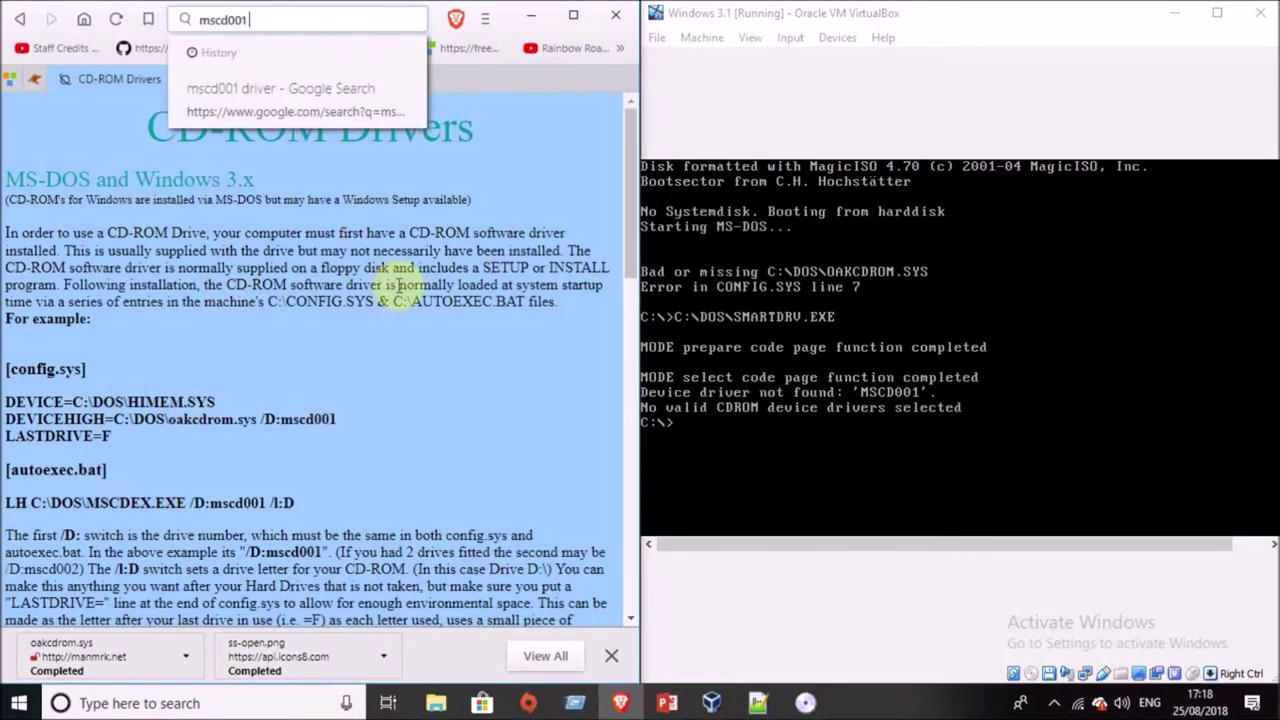
pyautogui.write('friver download')
pyautogui.press('Return')
pyautogui.scroll(-1, 430, 268)
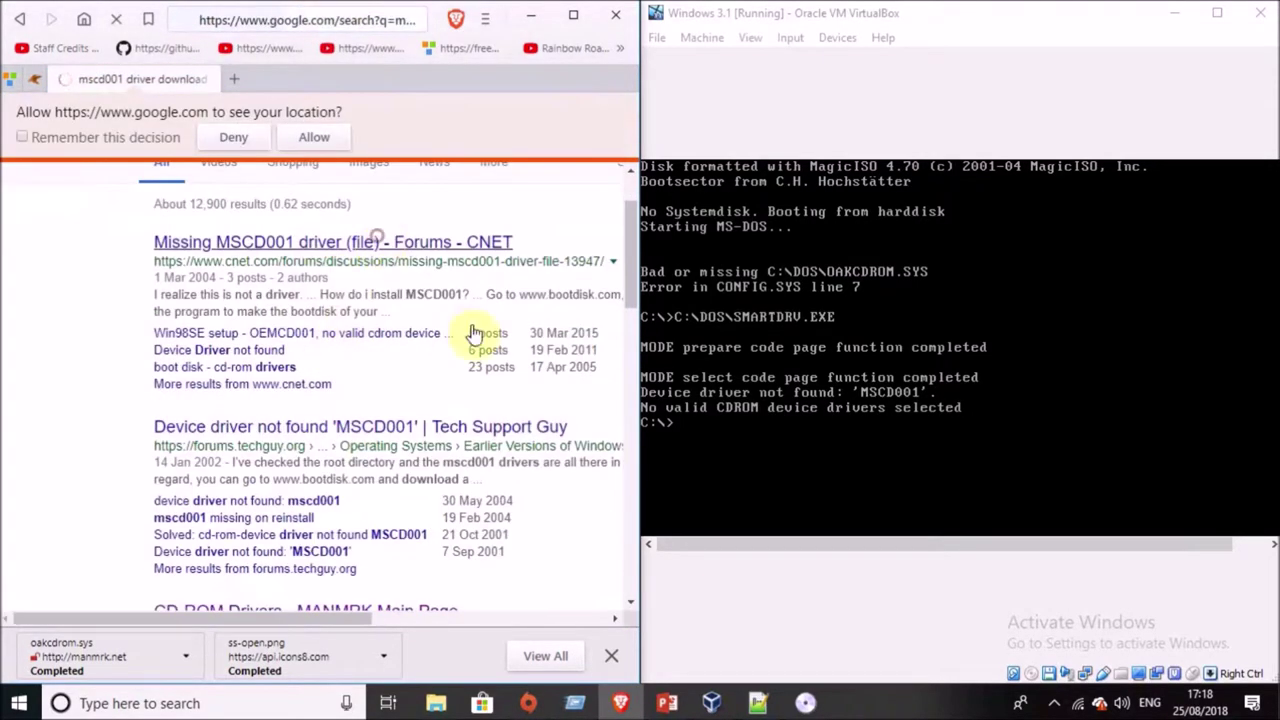
pyautogui.scroll(-5, 440, 400)
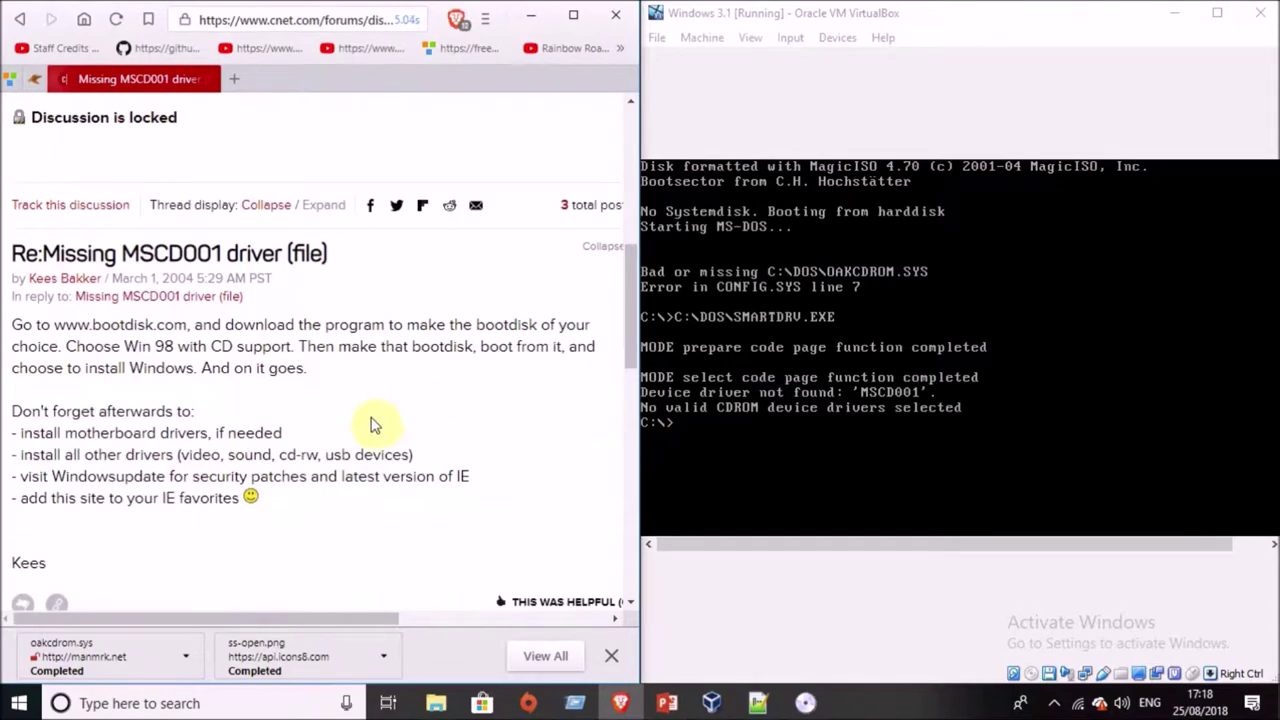
pyautogui.scroll(-6, 214, 357)
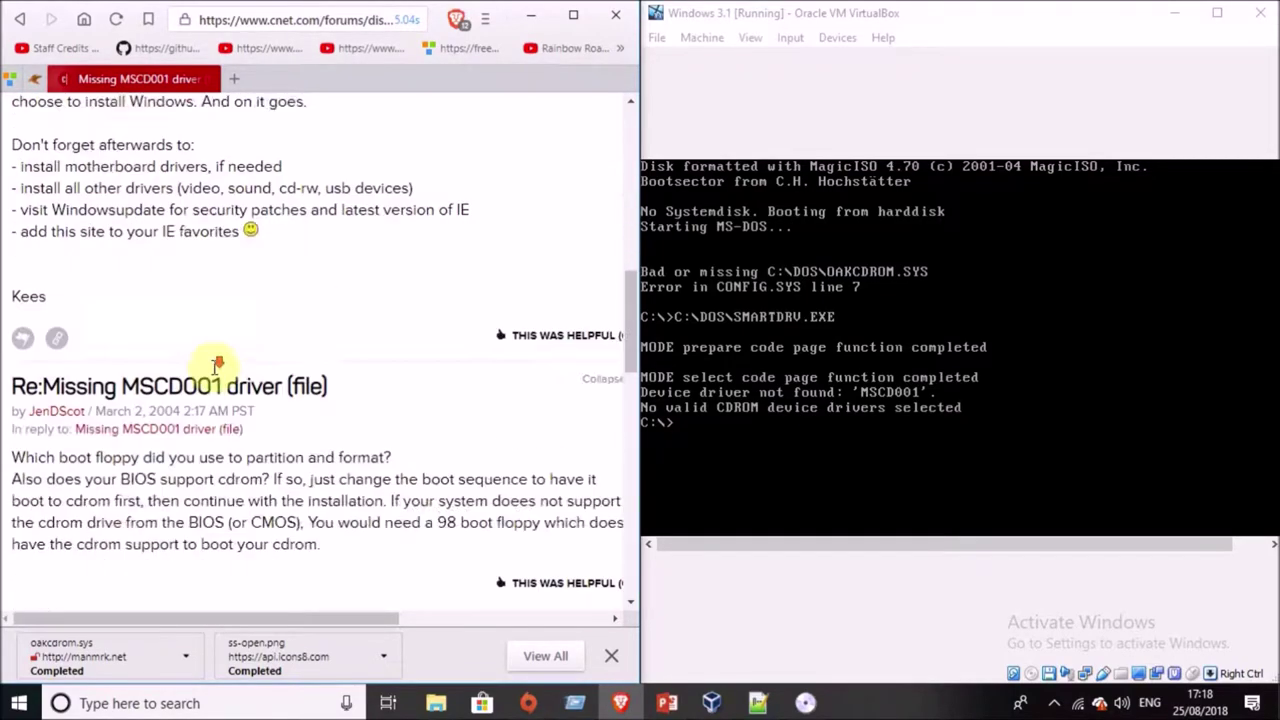
pyautogui.scroll(9, 206, 334)
# Go back to the search results and read the Computer Hope page on where to get MSCD001.
pyautogui.click(13, 20)
pyautogui.scroll(-2, 360, 410)
pyautogui.click(400, 423)
pyautogui.scroll(-3, 404, 416)
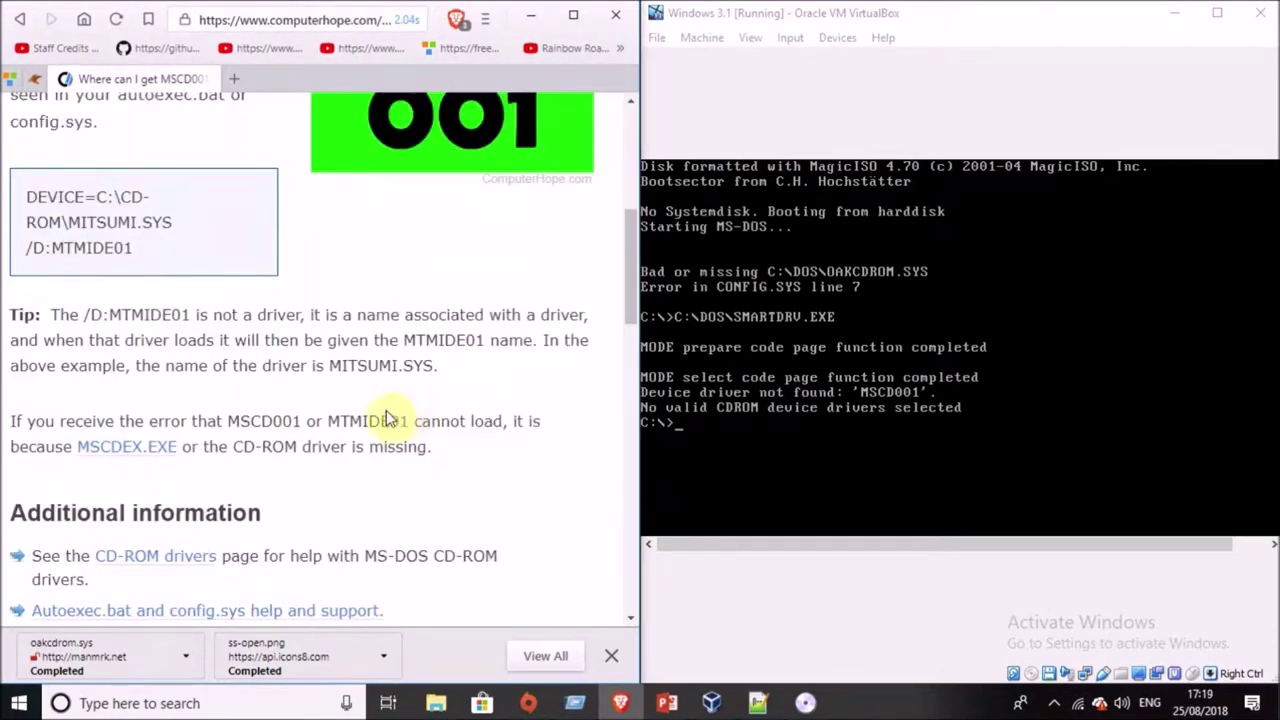
pyautogui.scroll(-1, 434, 410)
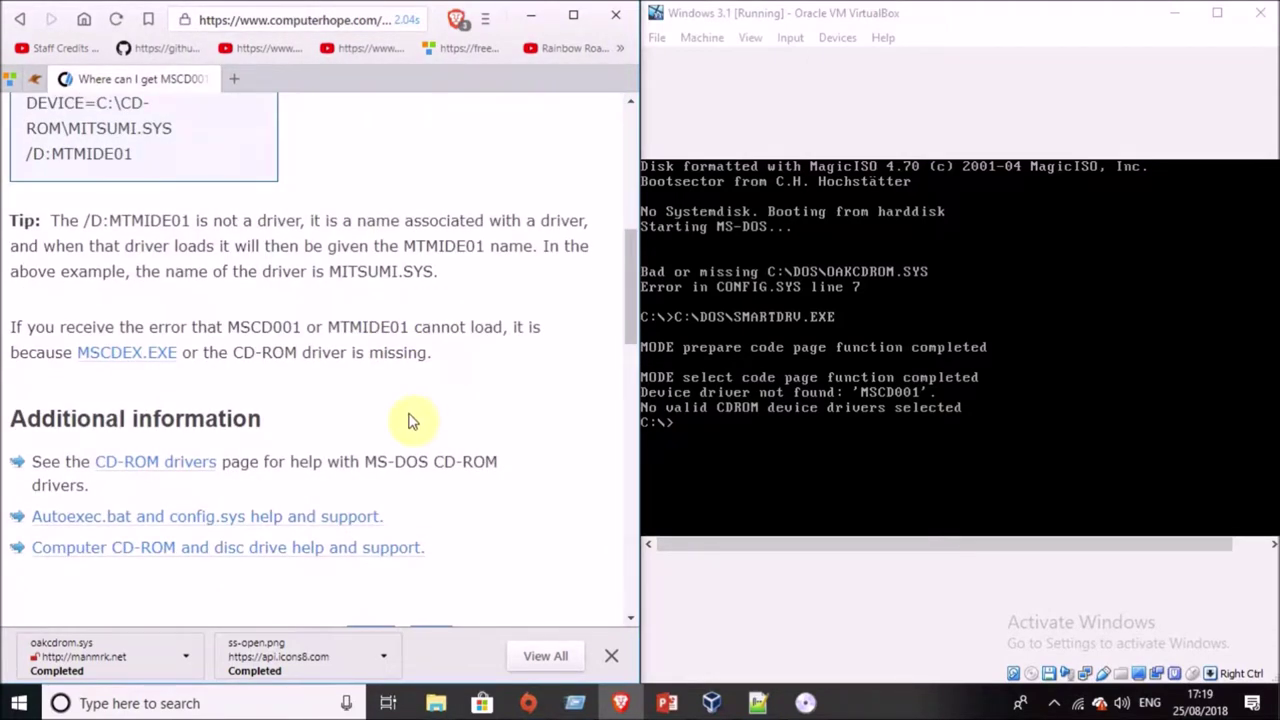
# Open Computer Hope's CD-ROM drivers help page and examine its table of manufacturers and driver files.
pyautogui.scroll(-2, 410, 421)
pyautogui.click(166, 283)
pyautogui.scroll(-6, 340, 350)
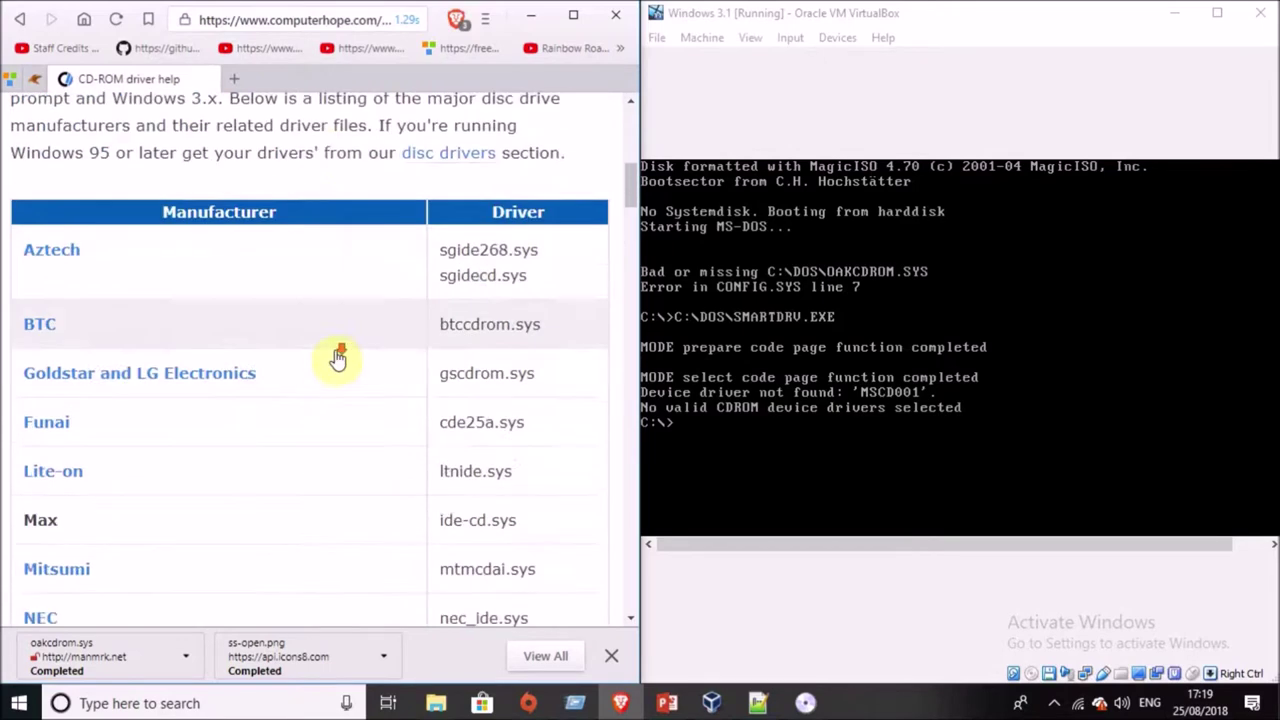
pyautogui.scroll(-5, 330, 362)
pyautogui.scroll(5, 329, 366)
pyautogui.scroll(-1, 315, 368)
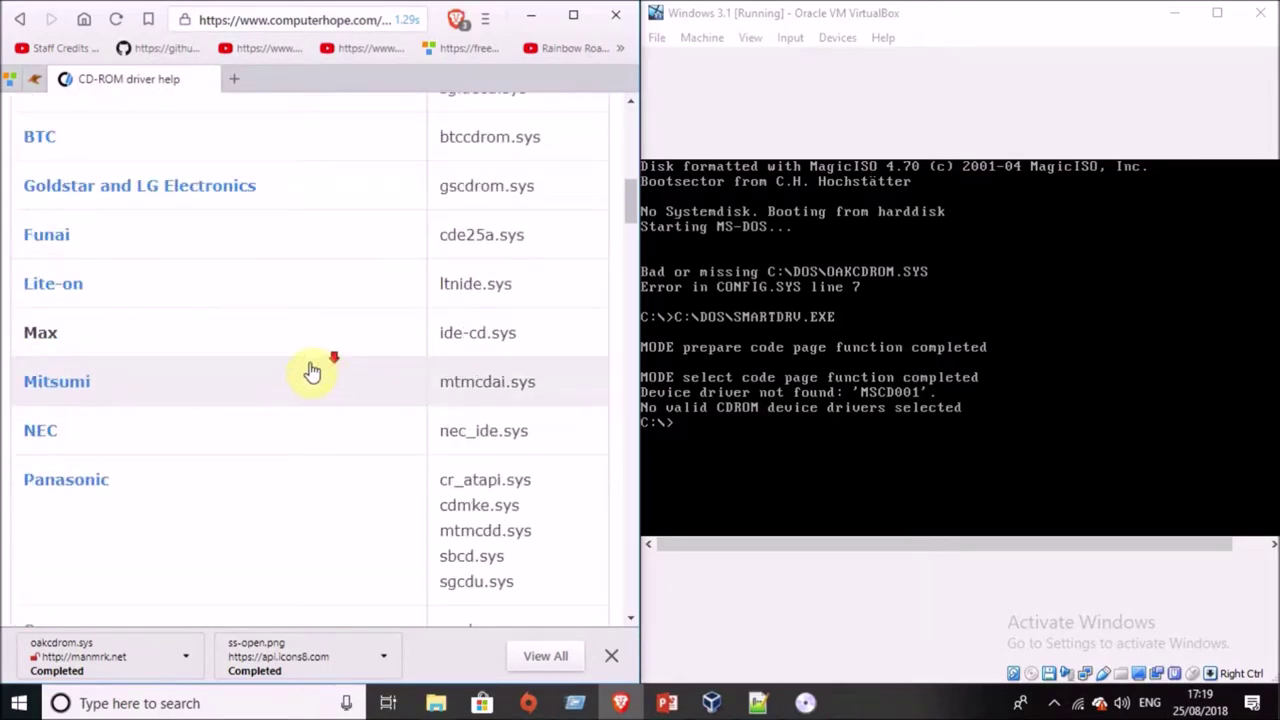
pyautogui.scroll(-4, 315, 372)
pyautogui.scroll(5, 327, 374)
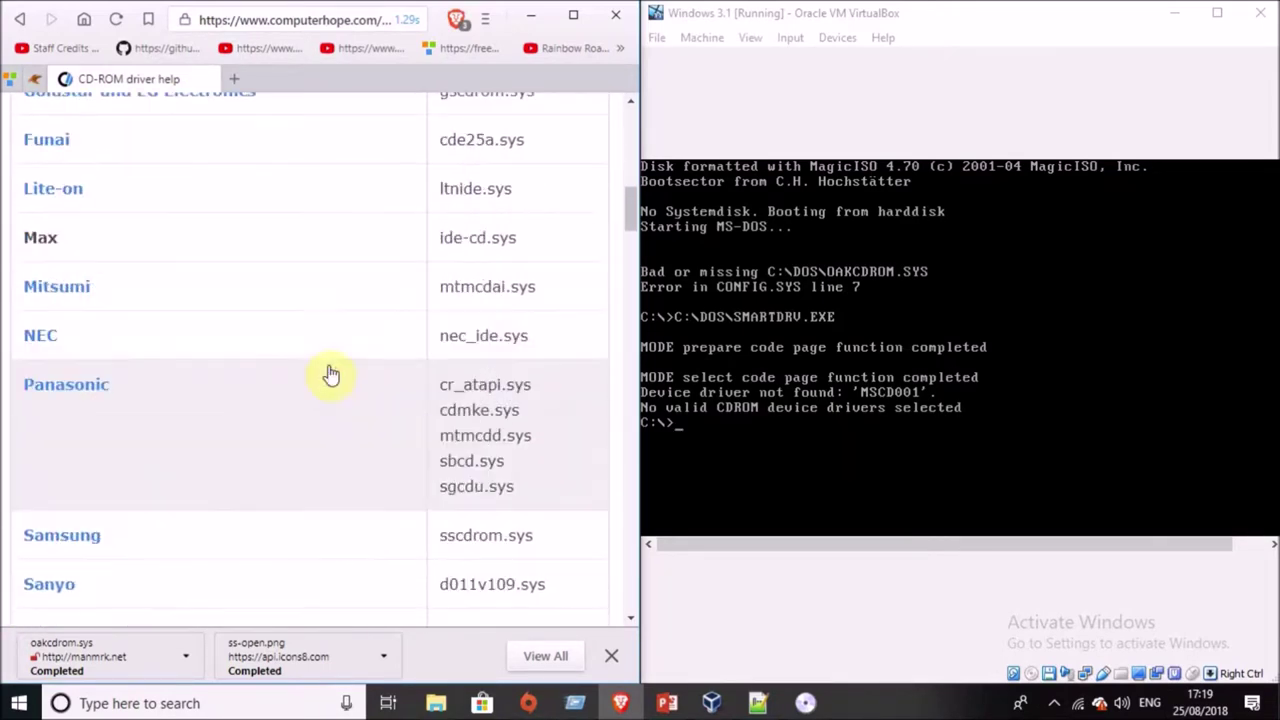
pyautogui.scroll(-4, 141, 339)
# Read the AUTOEXEC.BAT and CONFIG.SYS example lines and the notes explaining how the CD-ROM driver is loaded.
pyautogui.scroll(-10, 141, 339)
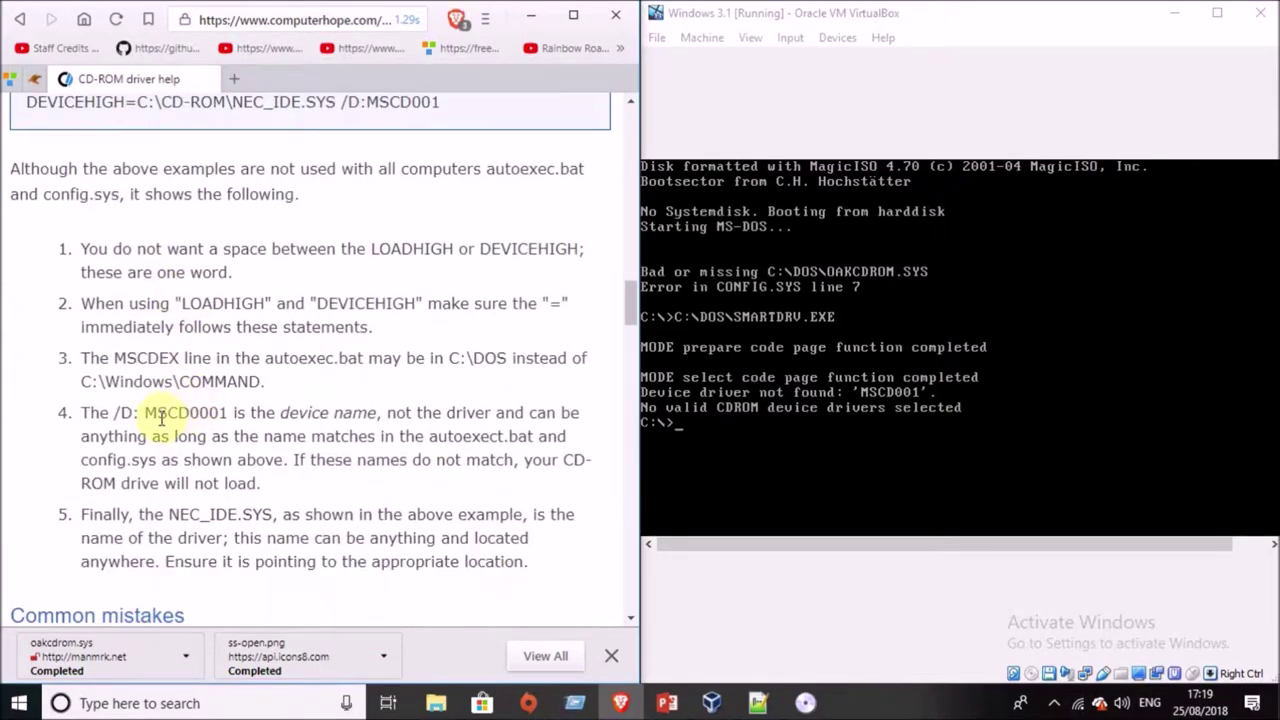
pyautogui.scroll(3, 160, 418)
pyautogui.scroll(8, 165, 422)
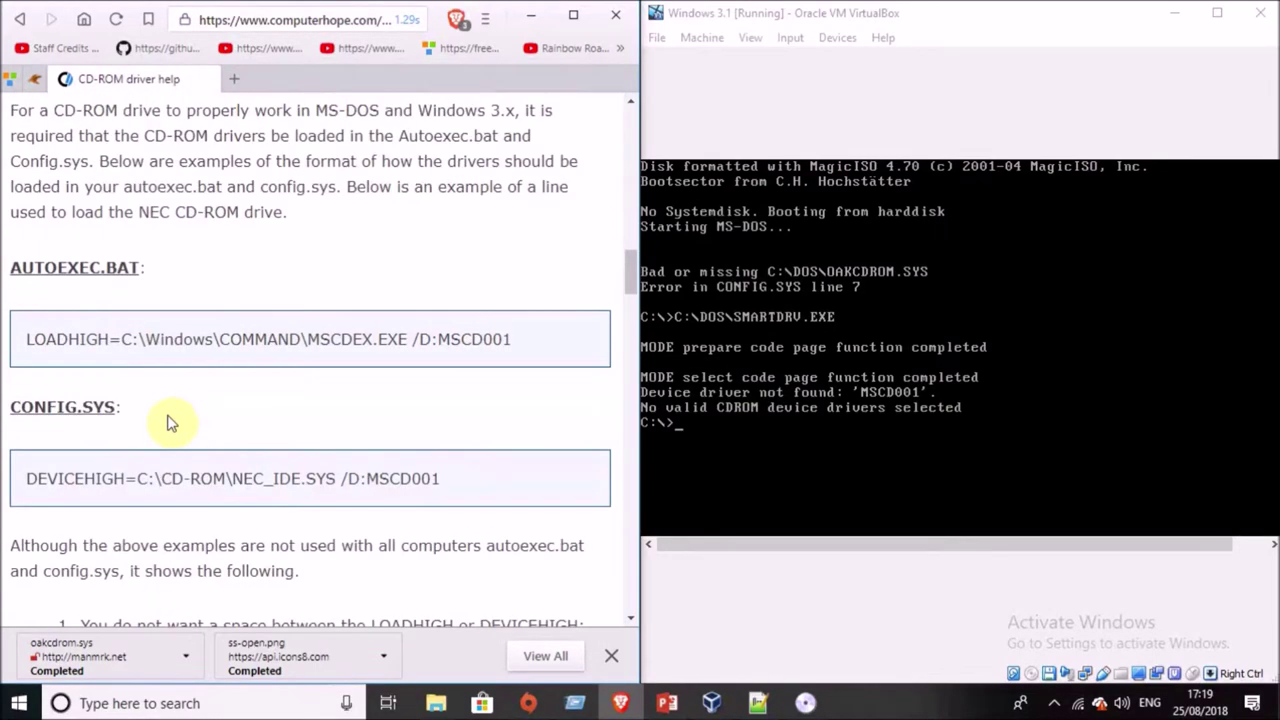
pyautogui.scroll(-9, 57, 491)
pyautogui.scroll(-2, 183, 460)
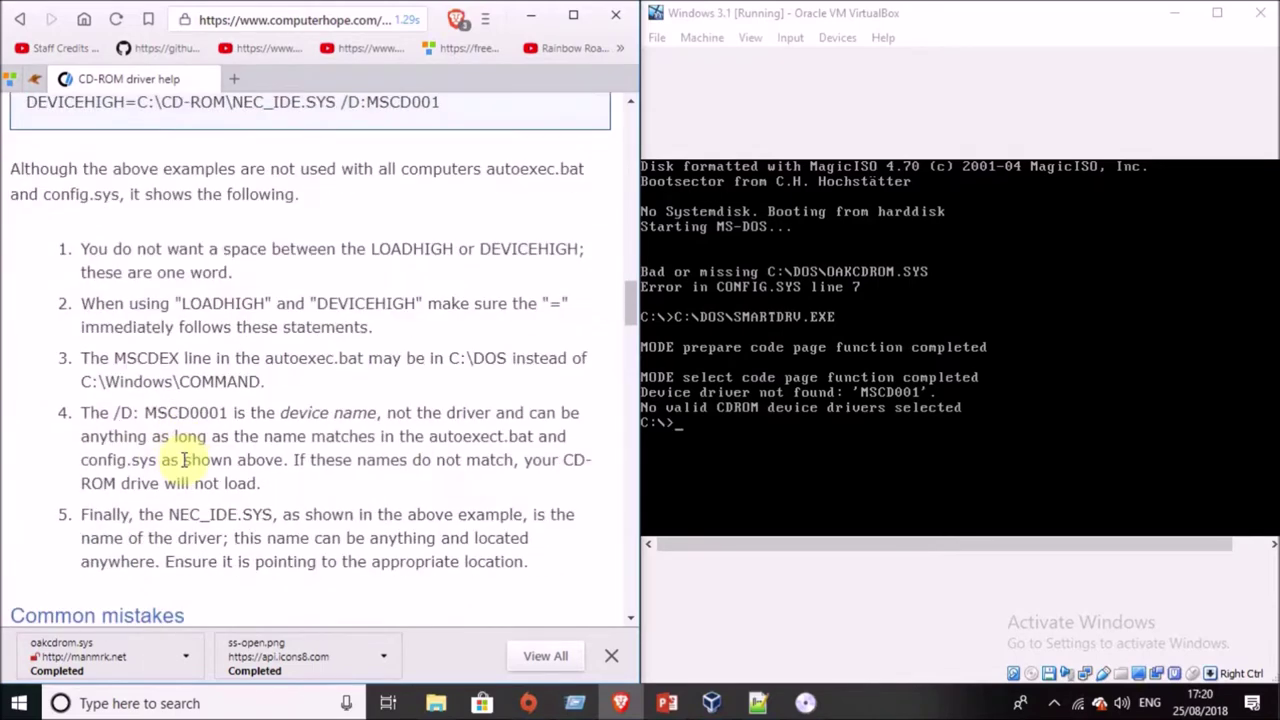
pyautogui.scroll(7, 160, 470)
pyautogui.scroll(-5, 171, 466)
pyautogui.scroll(4, 180, 466)
pyautogui.scroll(-3, 215, 463)
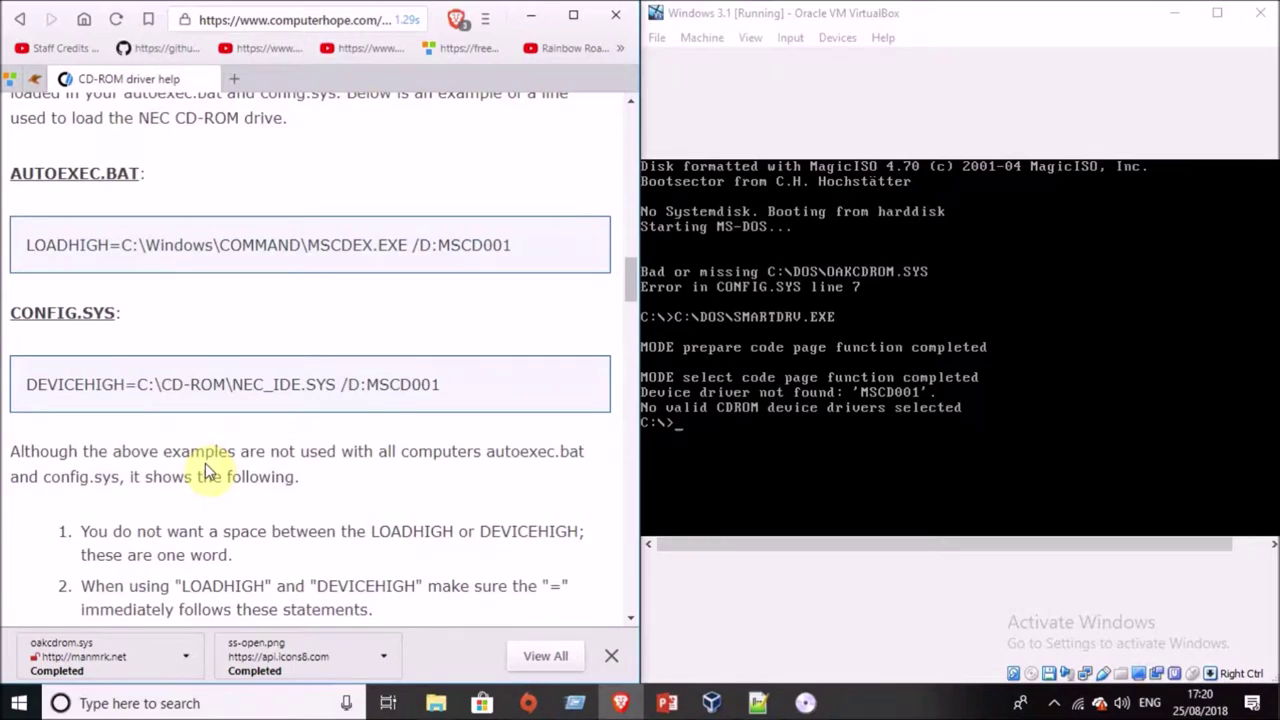
# Open the Sound Blaster and Creative Labs entry from the driver table and look through the company page.
pyautogui.scroll(5, 220, 460)
pyautogui.scroll(-1, 229, 457)
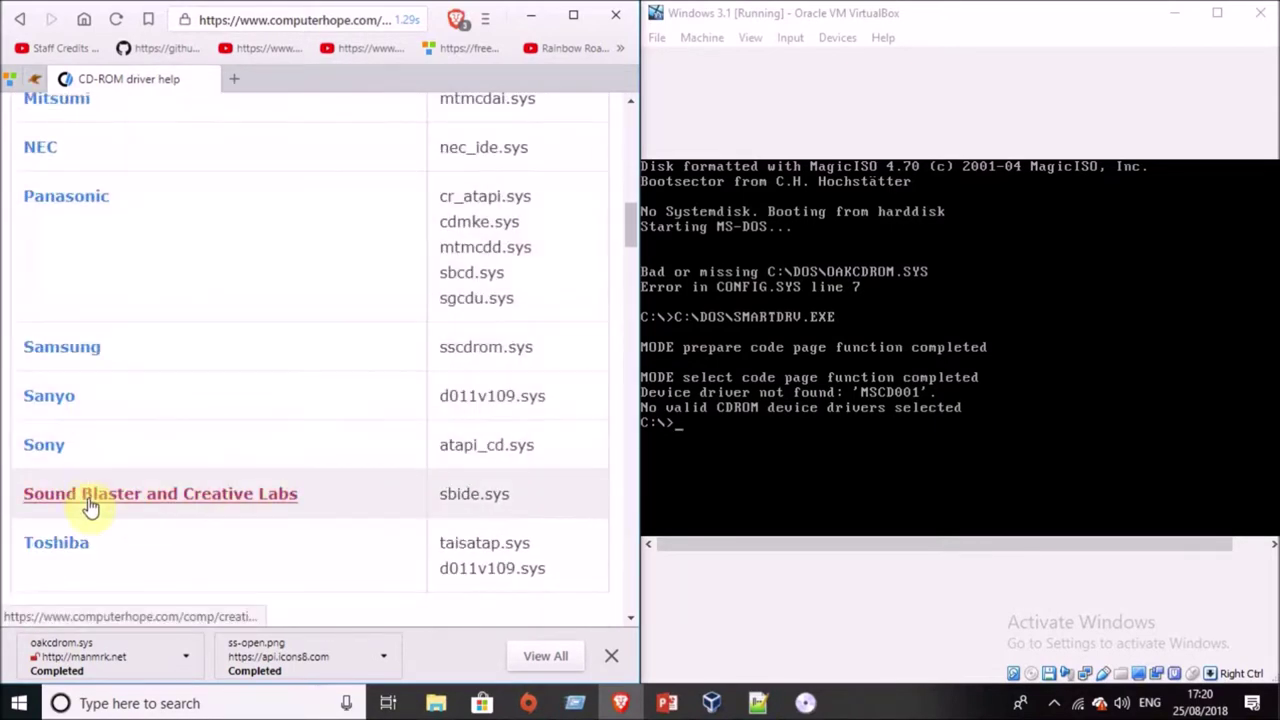
pyautogui.click(86, 497)
pyautogui.scroll(-1, 212, 458)
pyautogui.scroll(-4, 225, 475)
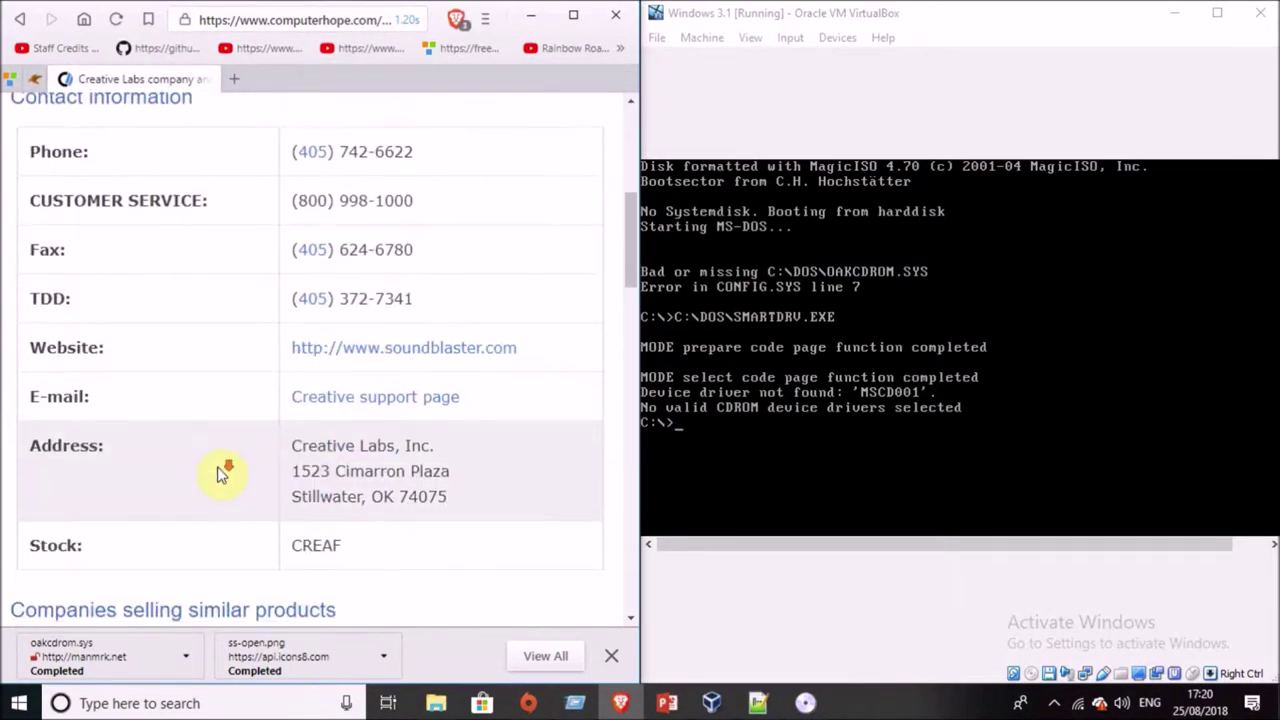
pyautogui.scroll(-3, 300, 165)
pyautogui.click(300, 165)
# Search the web for "soundblaster cd-rom driver" and open the WinWorld Sound Blaster CD-ROM Drivers 1.x result.
pyautogui.click(330, 18)
pyautogui.write('soundblaster cd')
pyautogui.press('Return')
pyautogui.click(300, 194)
pyautogui.write('driver')
pyautogui.press('Return')
pyautogui.click(345, 431)
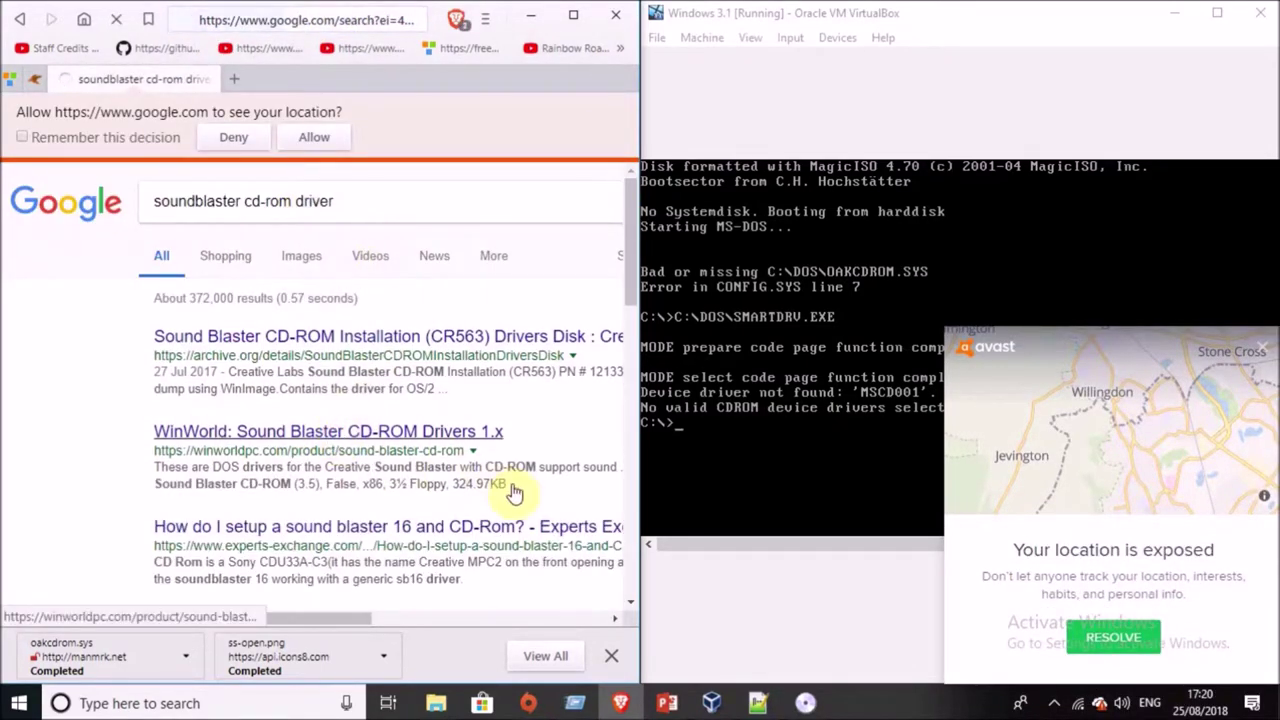
# Download the Creative Sound Blaster CD-ROM (3.5) archive from WinWorld's French mirror into the FloppyImg folder.
pyautogui.scroll(-5, 414, 423)
pyautogui.click(157, 457)
pyautogui.scroll(-2, 471, 309)
pyautogui.click(128, 340)
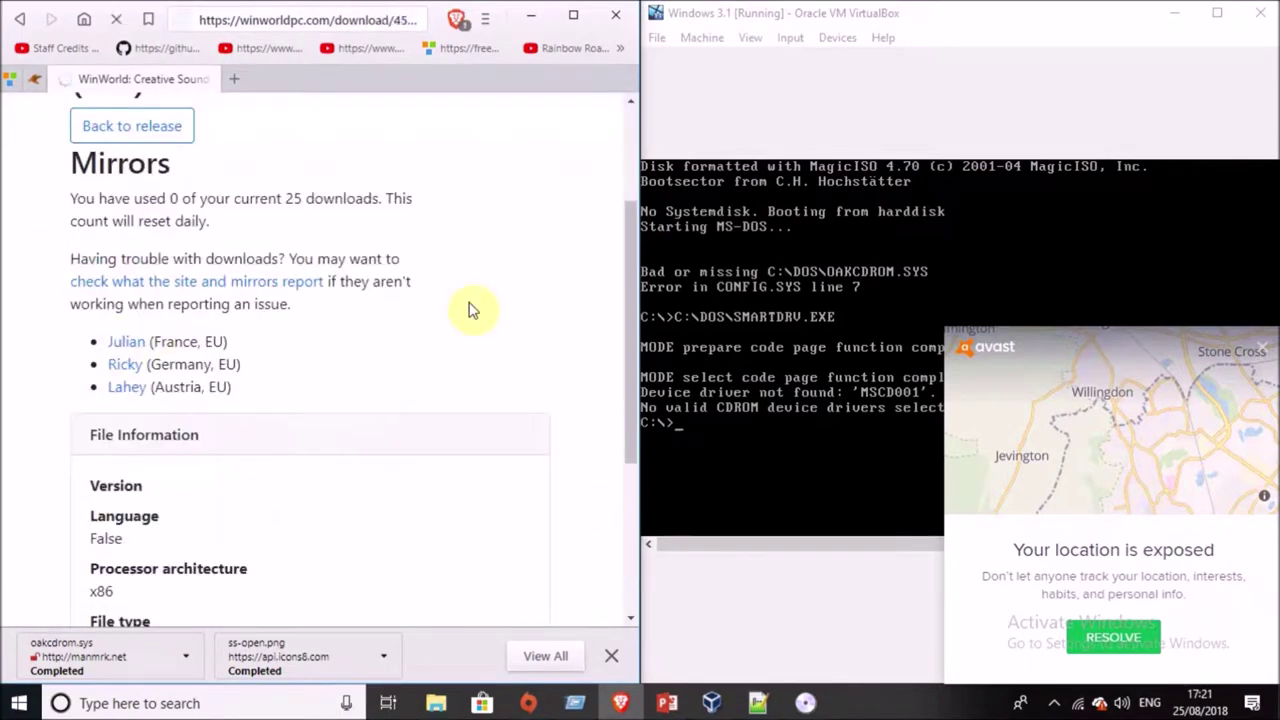
pyautogui.click(168, 43)
pyautogui.click(480, 419)
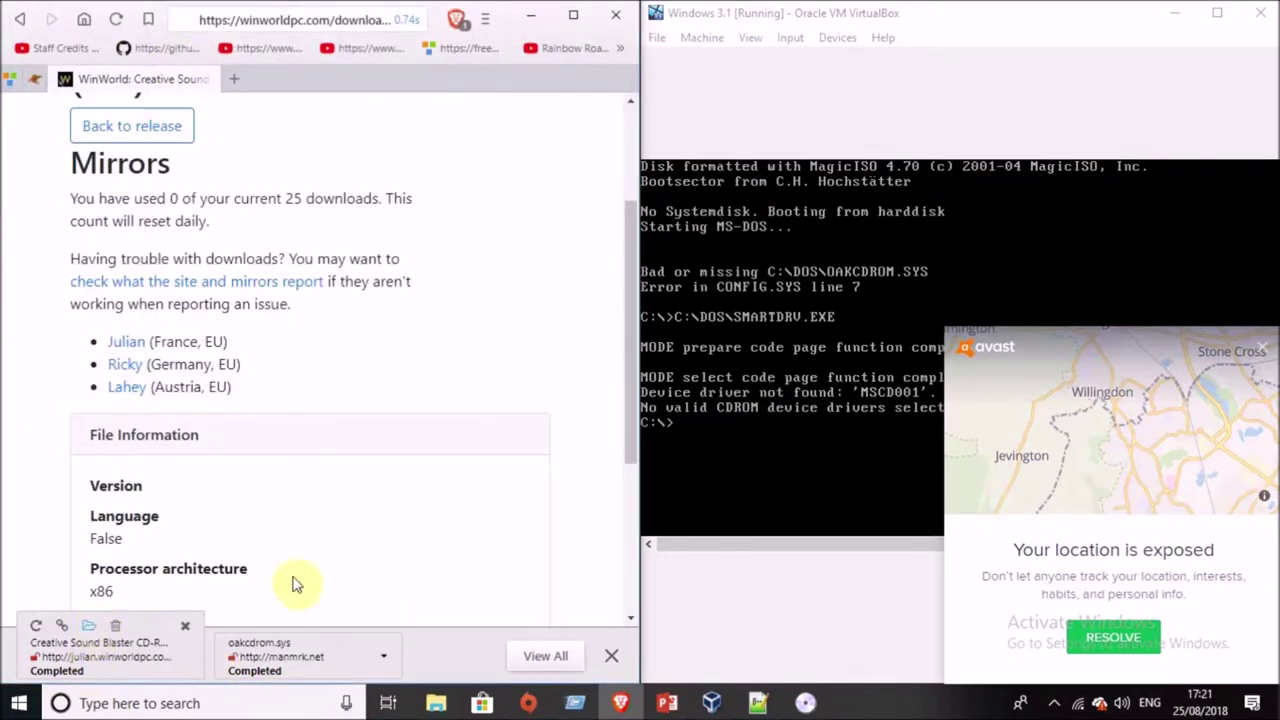
# Show the downloaded Creative Sound Blaster CD-ROM (3.5).7z in its folder and extract it there with 7-Zip.
pyautogui.click(112, 622)
pyautogui.moveTo(618, 100); pyautogui.dragTo(390, 108)
pyautogui.rightClick(348, 305)
pyautogui.moveTo(420, 324)
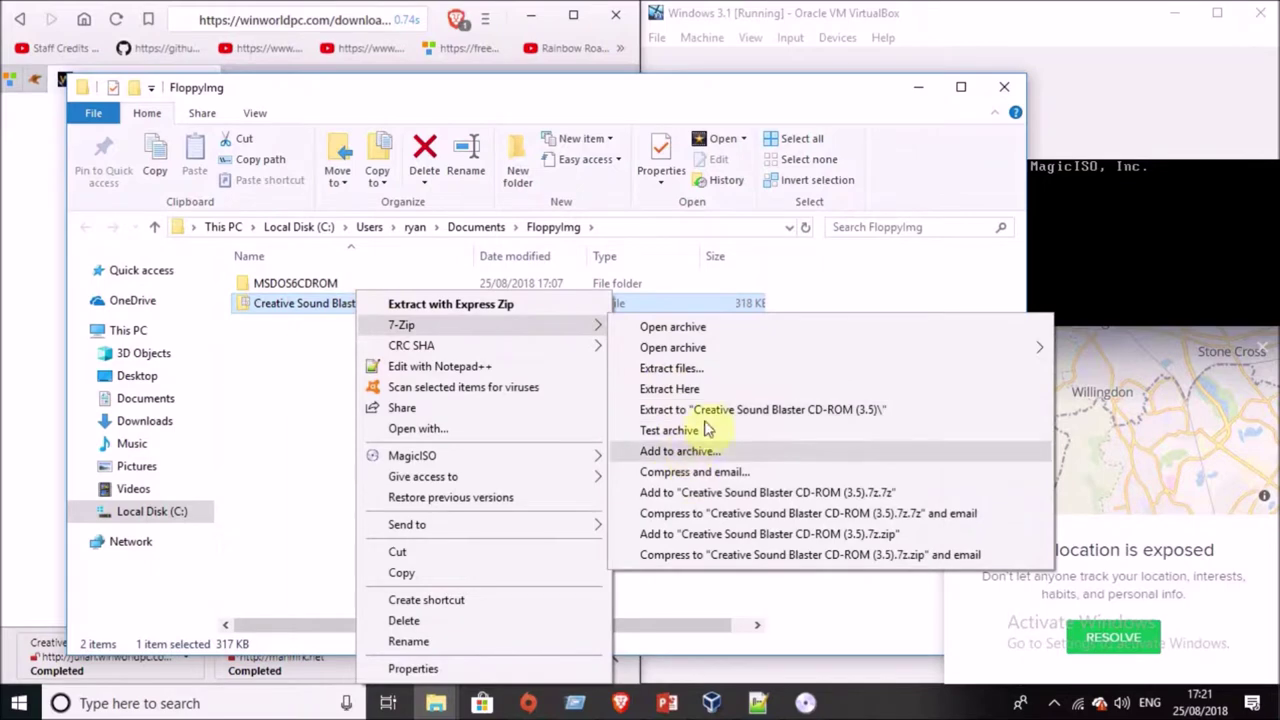
pyautogui.click(714, 388)
# Try to load the extracted Creative Sound Blaster CD-ROM (3.5) disk image into the virtual machine's floppy drive.
pyautogui.click(1080, 580)
pyautogui.click(790, 37)
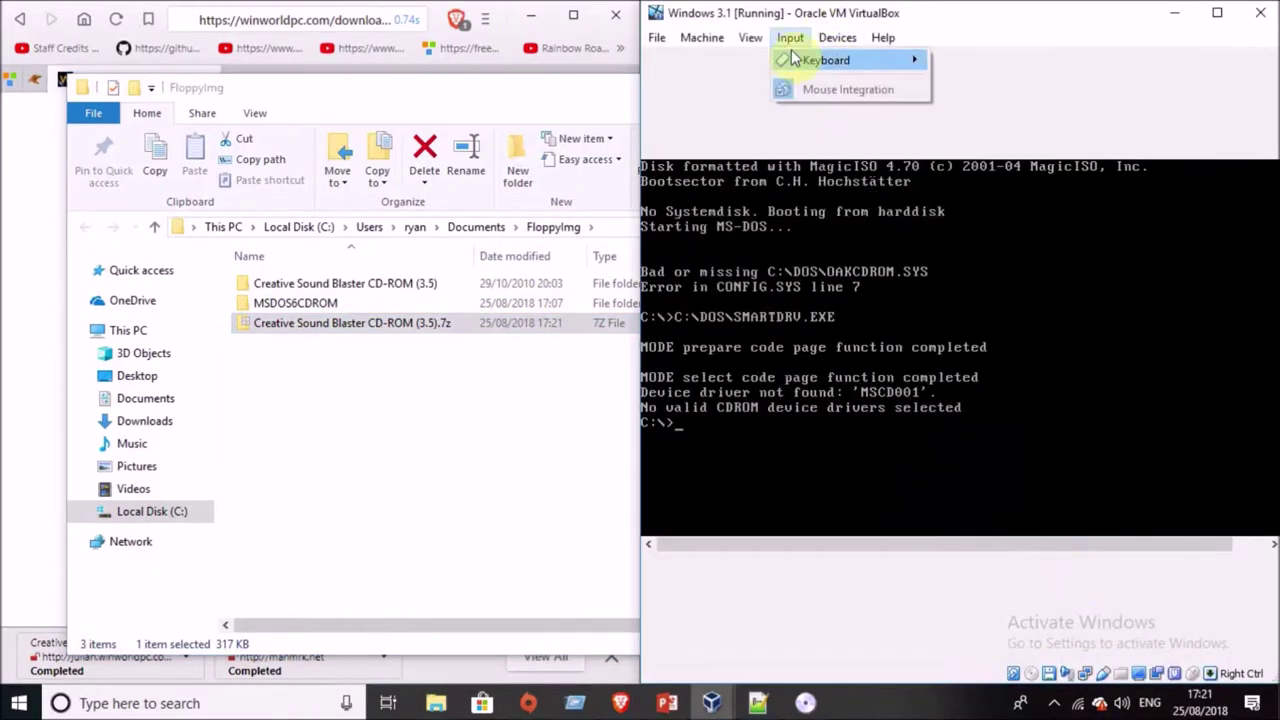
pyautogui.click(1077, 140)
pyautogui.click(817, 73)
pyautogui.hotkey('alt', 'Left')
pyautogui.click(699, 72)
pyautogui.scroll(4, 923, 274)
pyautogui.scroll(-12, 931, 254)
pyautogui.scroll(1, 894, 177)
pyautogui.doubleClick(884, 166)
pyautogui.doubleClick(884, 166)
# Return to the earlier Google results and search for "creativelabs cd-rom driver" instead.
pyautogui.click(49, 366)
pyautogui.scroll(2, 49, 366)
pyautogui.click(22, 20)
pyautogui.scroll(-5, 249, 410)
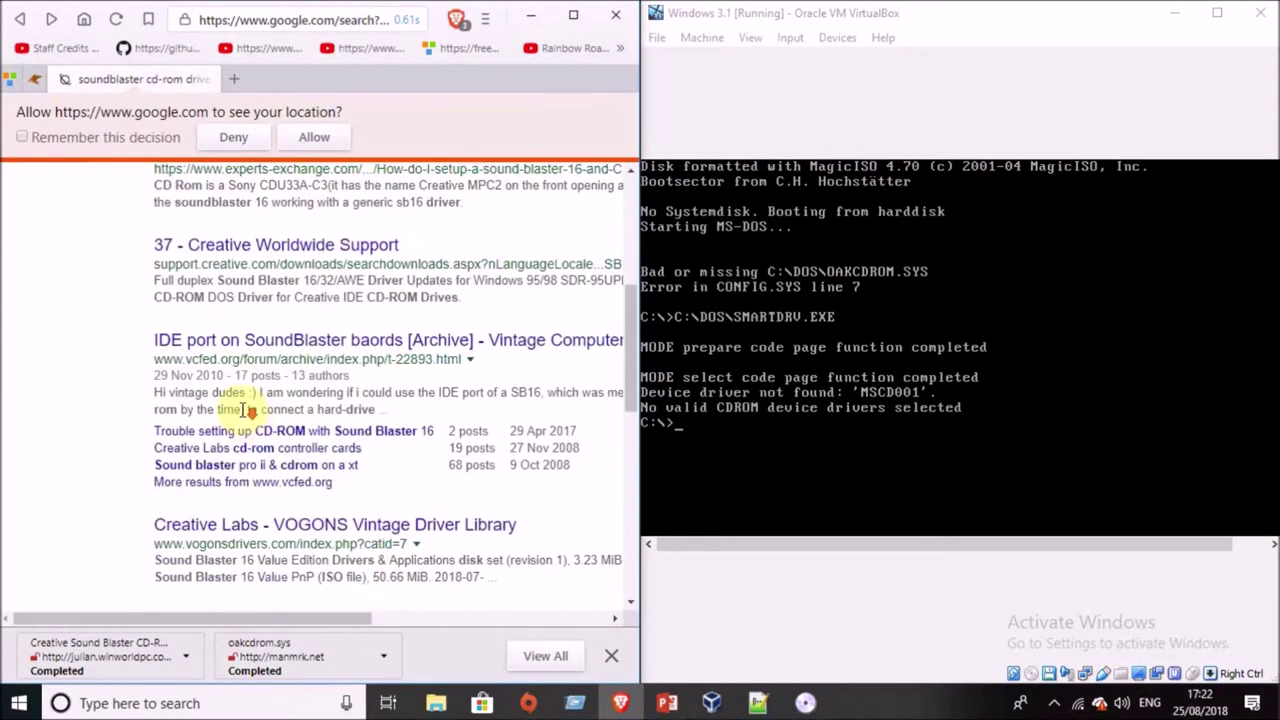
pyautogui.scroll(5, 246, 409)
pyautogui.click(365, 197)
pyautogui.moveTo(365, 197); pyautogui.dragTo(100, 205)
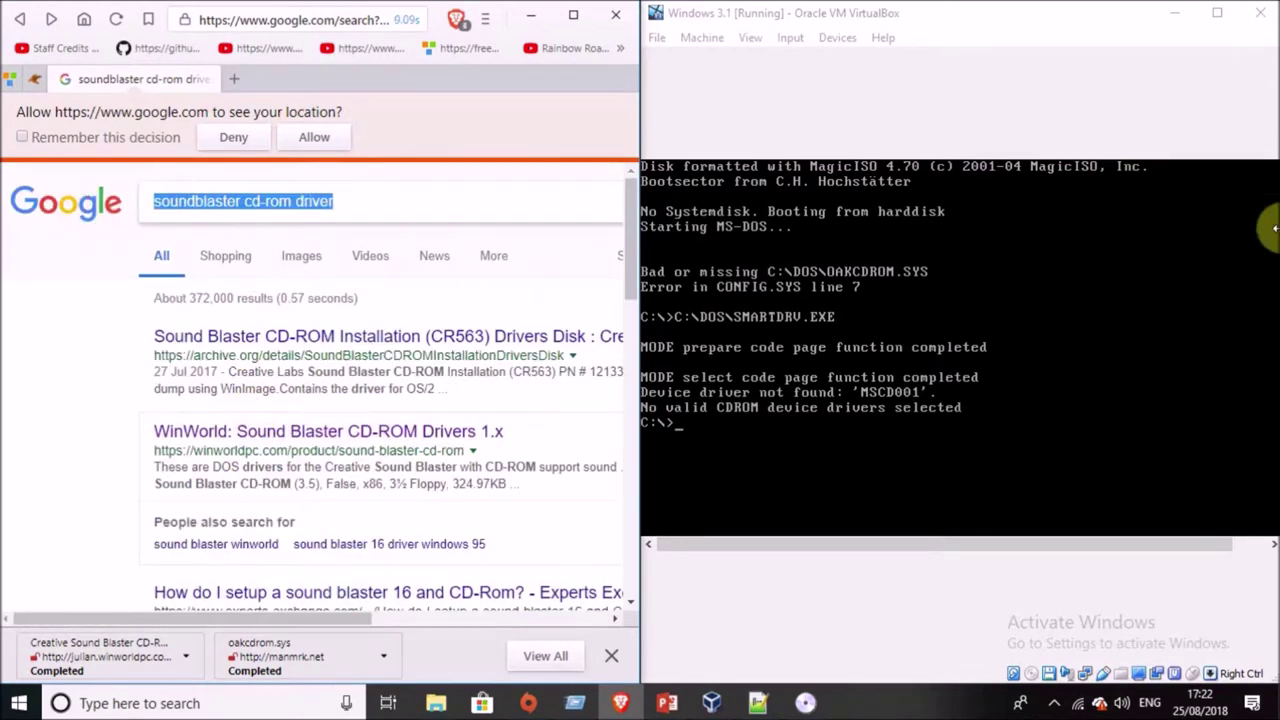
pyautogui.moveTo(244, 208); pyautogui.dragTo(88, 216)
pyautogui.write('creativelabs')
pyautogui.press('Return')
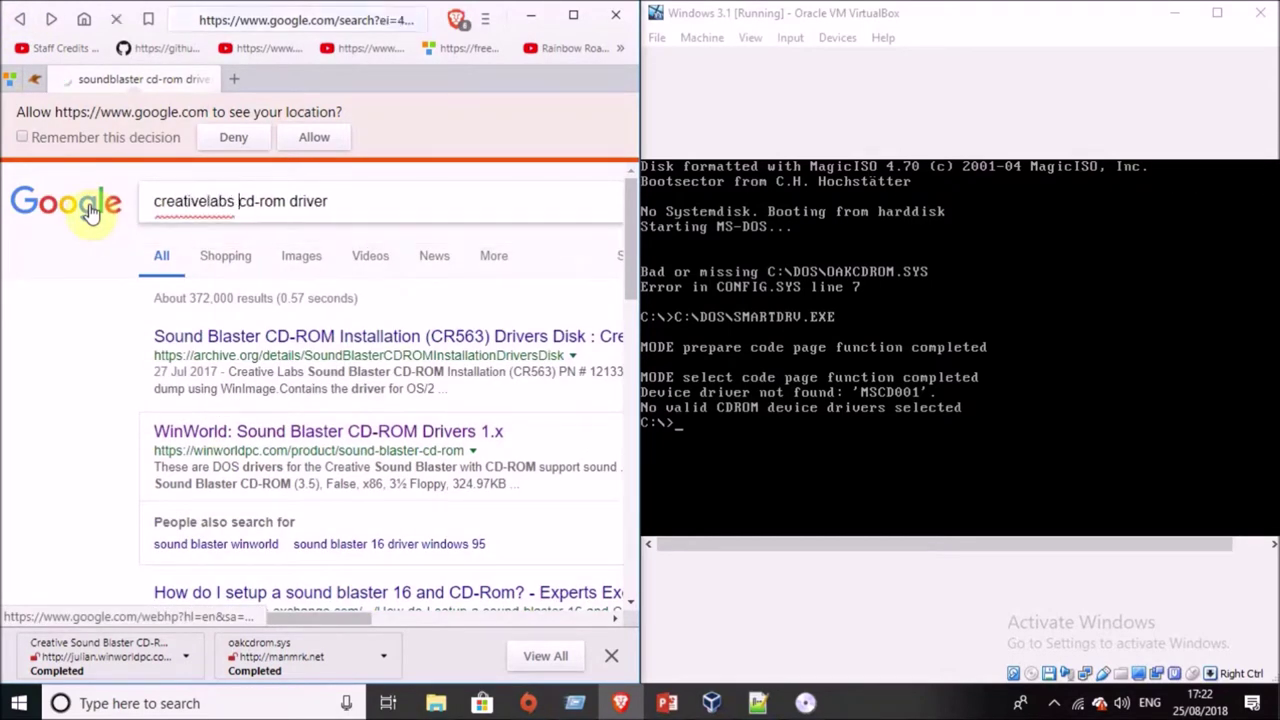
# Go back to the earlier page naming sbide.sys, copy that file name and search the web for "sbide.sys download".
pyautogui.click(22, 19)
pyautogui.click(22, 19)
pyautogui.click(22, 19)
pyautogui.click(22, 19)
pyautogui.doubleClick(455, 494)
pyautogui.hotkey('ctrl', 'c')
pyautogui.click(315, 20)
pyautogui.hotkey('ctrl', 'v')
pyautogui.write('download')
pyautogui.press('Return')
pyautogui.scroll(-1, 330, 360)
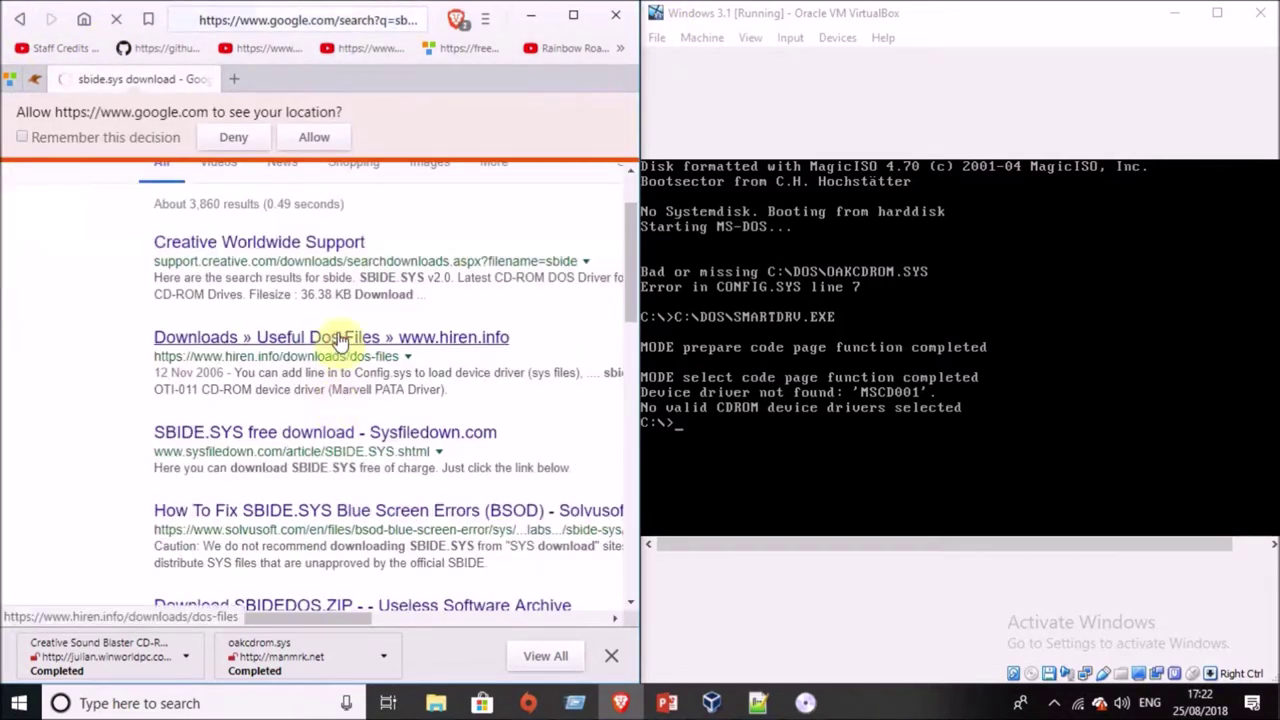
# Open the Useful Dos Files page on hiren.info and look through its driver list for DOS CD-ROM drivers.
pyautogui.click(343, 337)
pyautogui.scroll(-1, 400, 390)
pyautogui.scroll(-6, 271, 406)
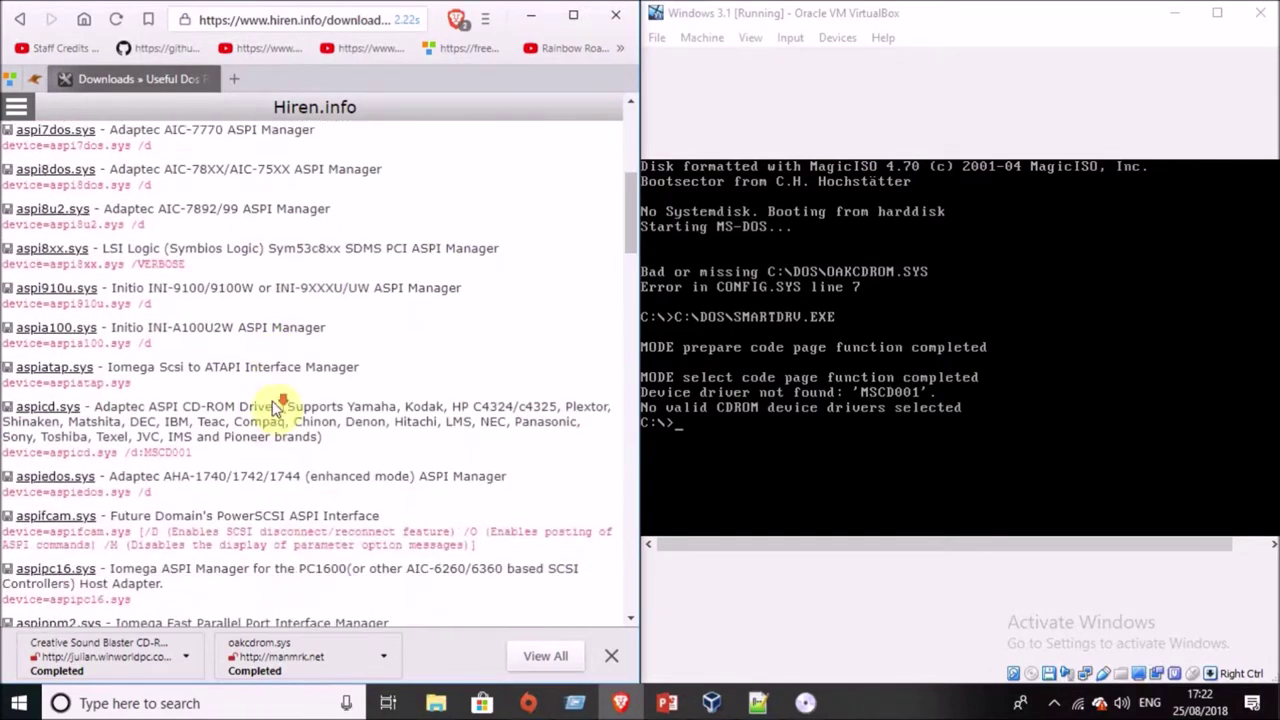
pyautogui.scroll(-2, 238, 425)
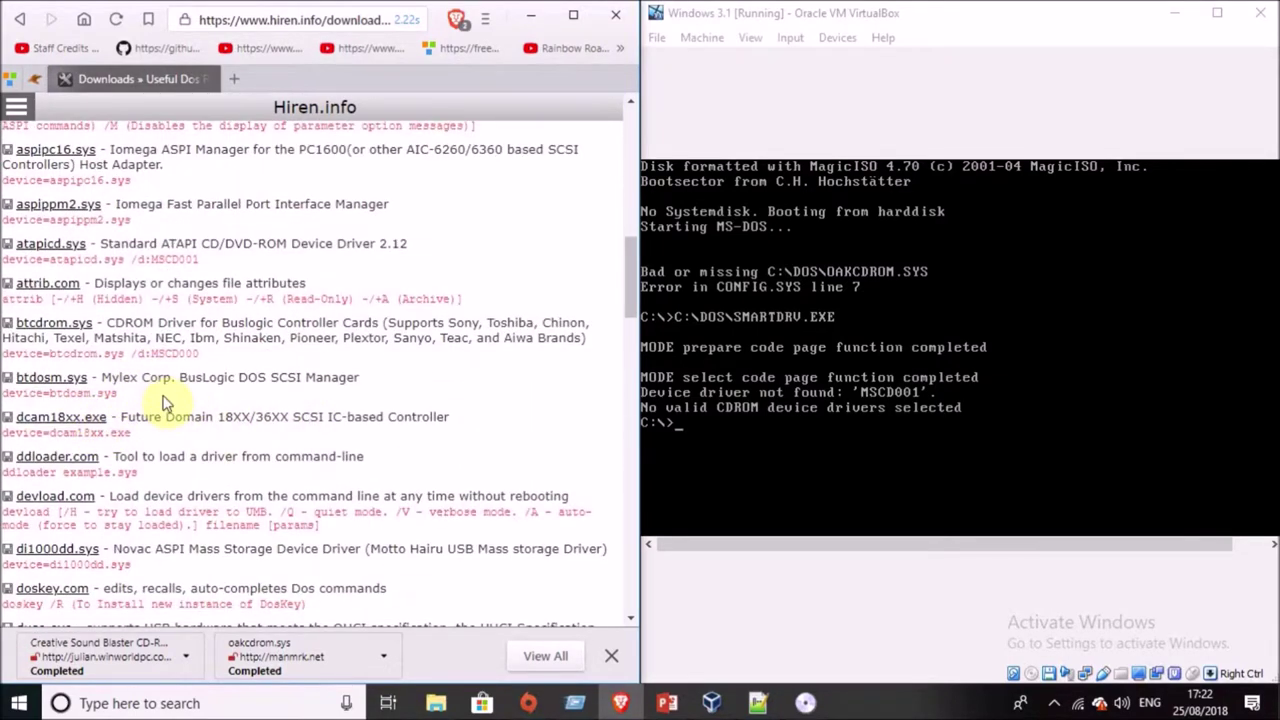
pyautogui.scroll(-3, 175, 405)
pyautogui.scroll(-2, 283, 467)
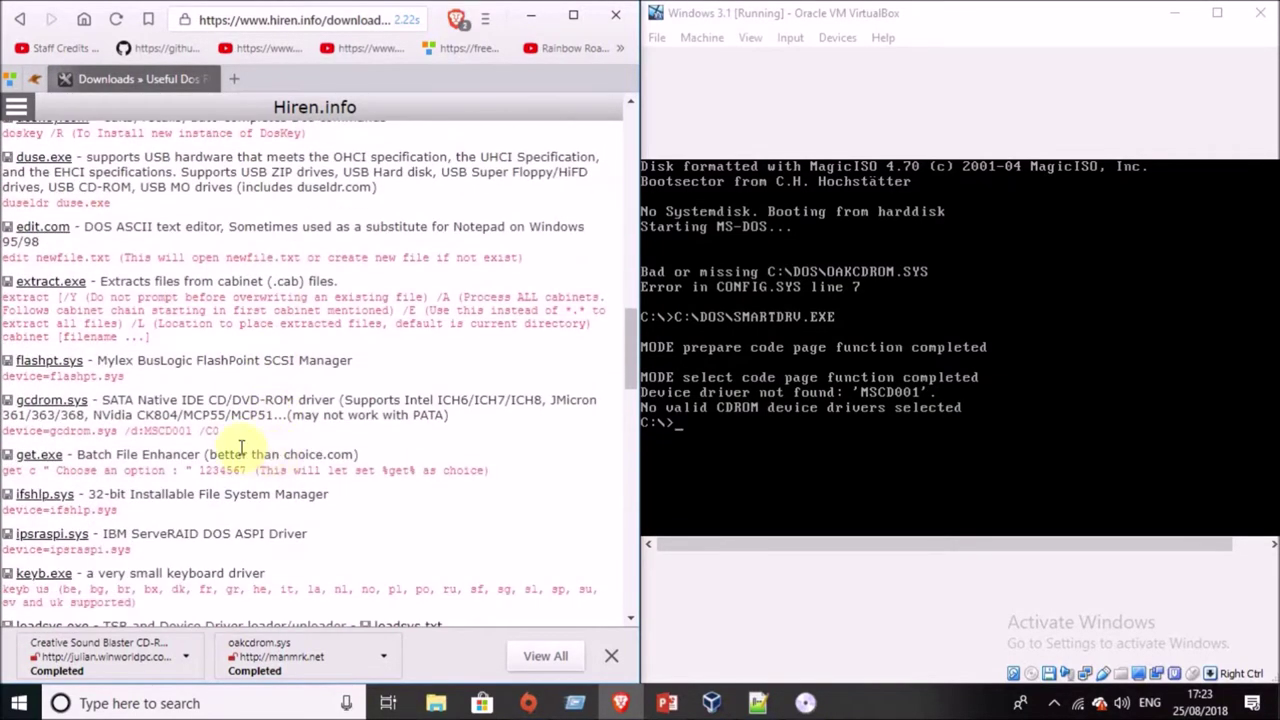
pyautogui.scroll(-6, 257, 425)
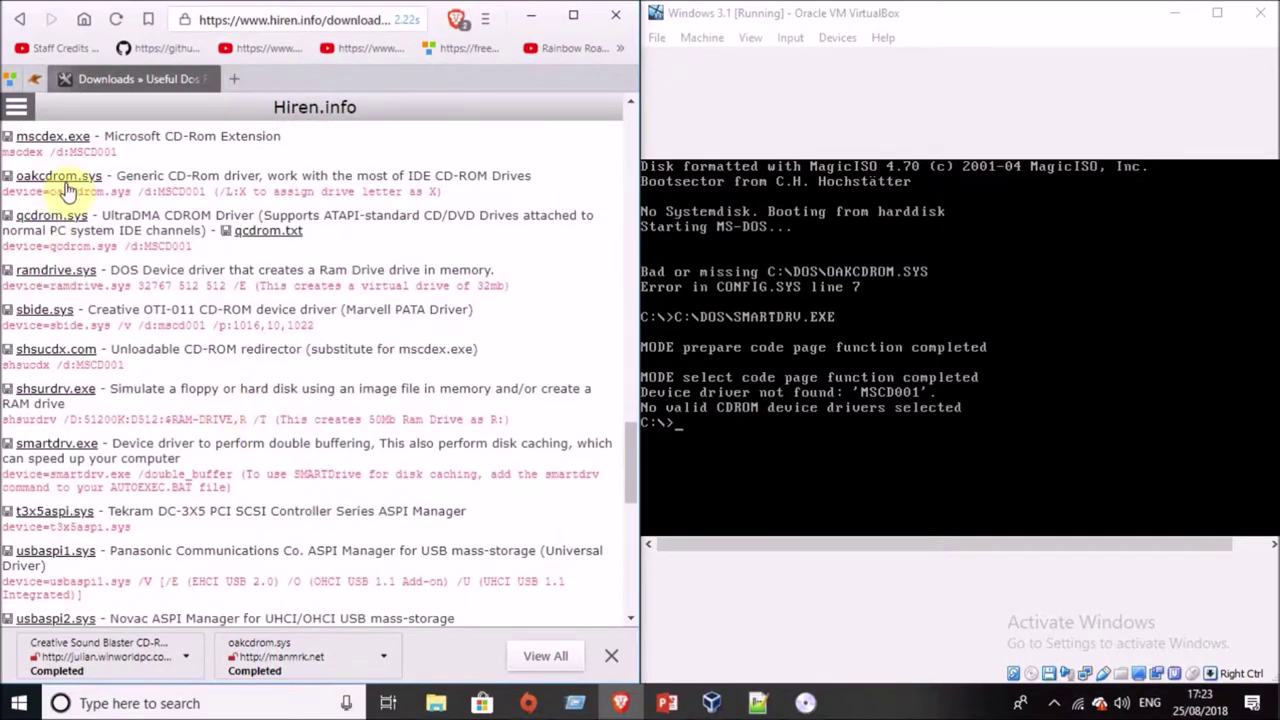
# Open AUTOEXEC.BAT in the virtual machine's MS-DOS editor.
pyautogui.click(975, 330)
pyautogui.write('edit autosr')
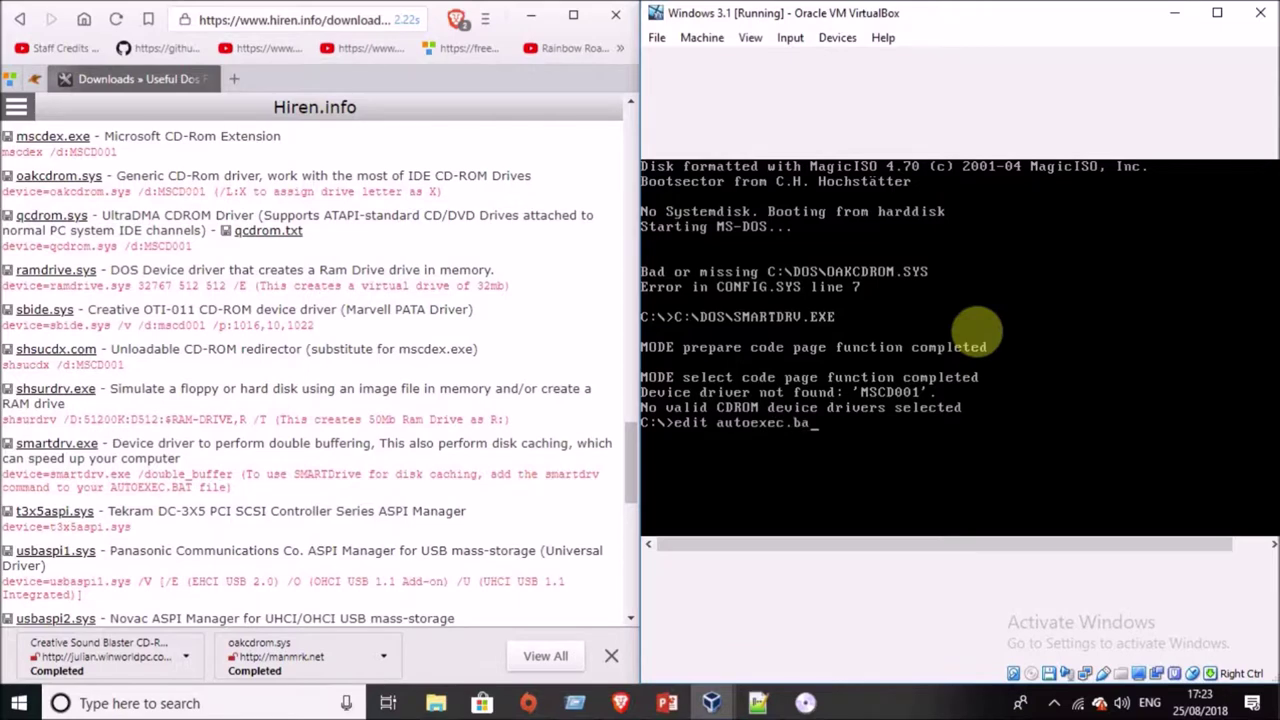
pyautogui.write('t')
pyautogui.press('Return')
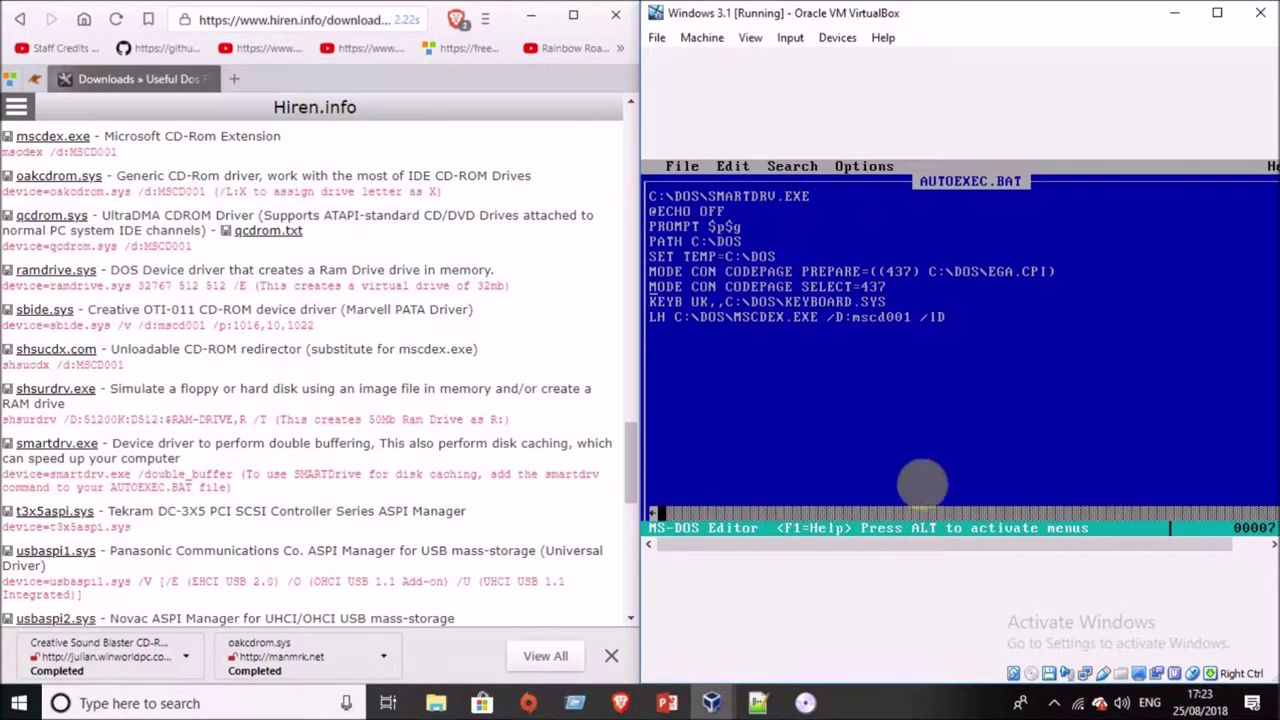
# Return to the previously visited CD-ROM Drivers page on manmrk.net and examine its config.sys and autoexec.bat examples.
pyautogui.click(19, 19)
pyautogui.rightClick(19, 19)
pyautogui.click(160, 149)
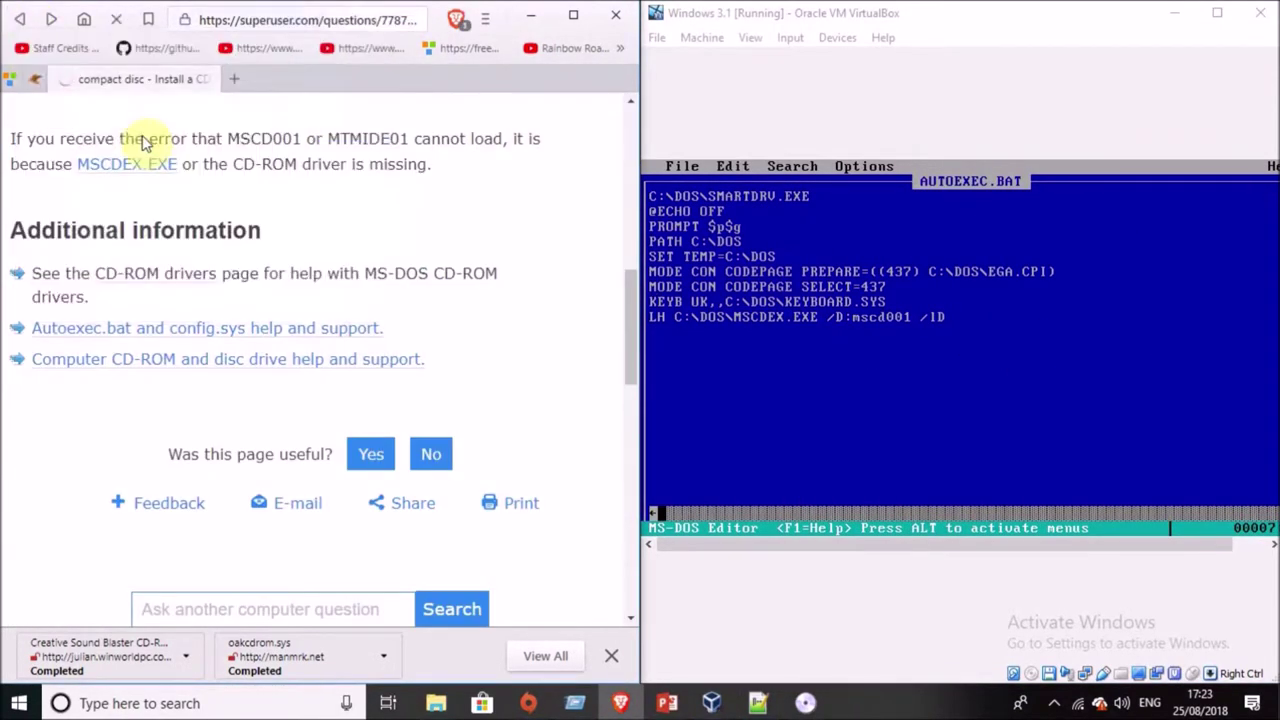
pyautogui.rightClick(22, 19)
pyautogui.rightClick(51, 19)
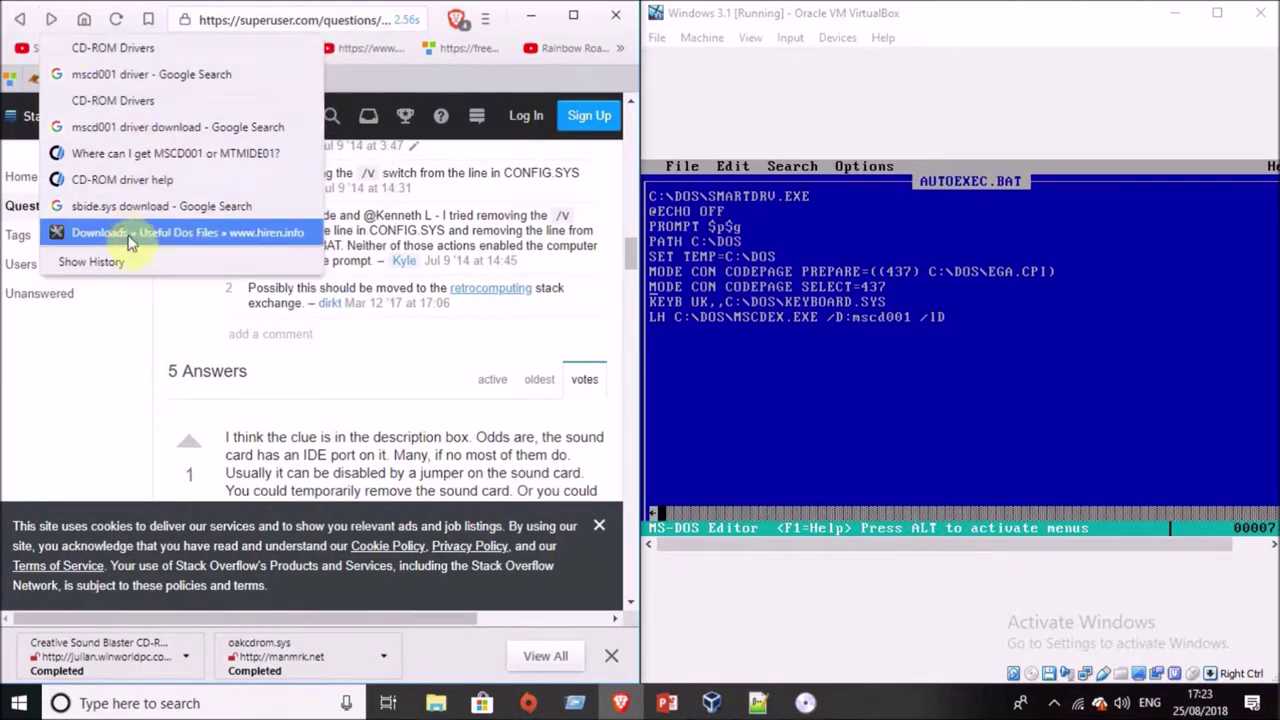
pyautogui.click(140, 251)
pyautogui.rightClick(19, 19)
pyautogui.click(120, 82)
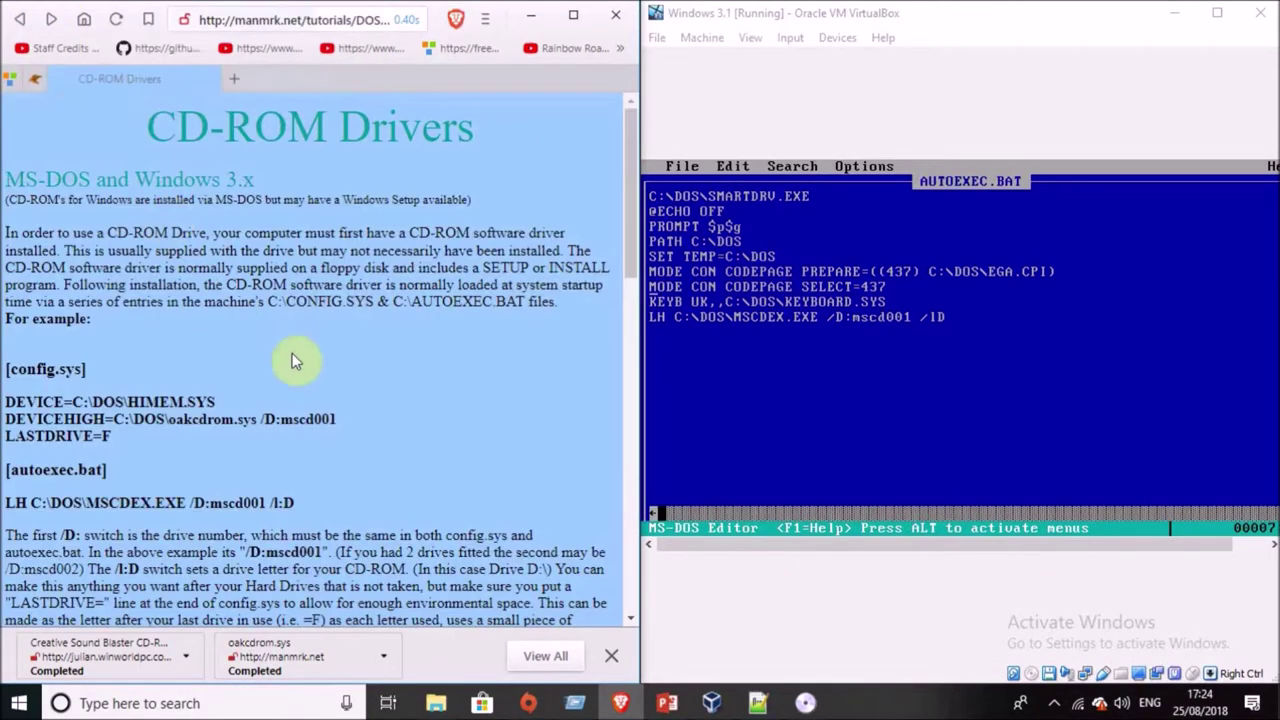
pyautogui.scroll(-3, 292, 353)
# Exit AUTOEXEC.BAT and open CONFIG.SYS in the MS-DOS editor.
pyautogui.click(960, 347)
pyautogui.press('alt')
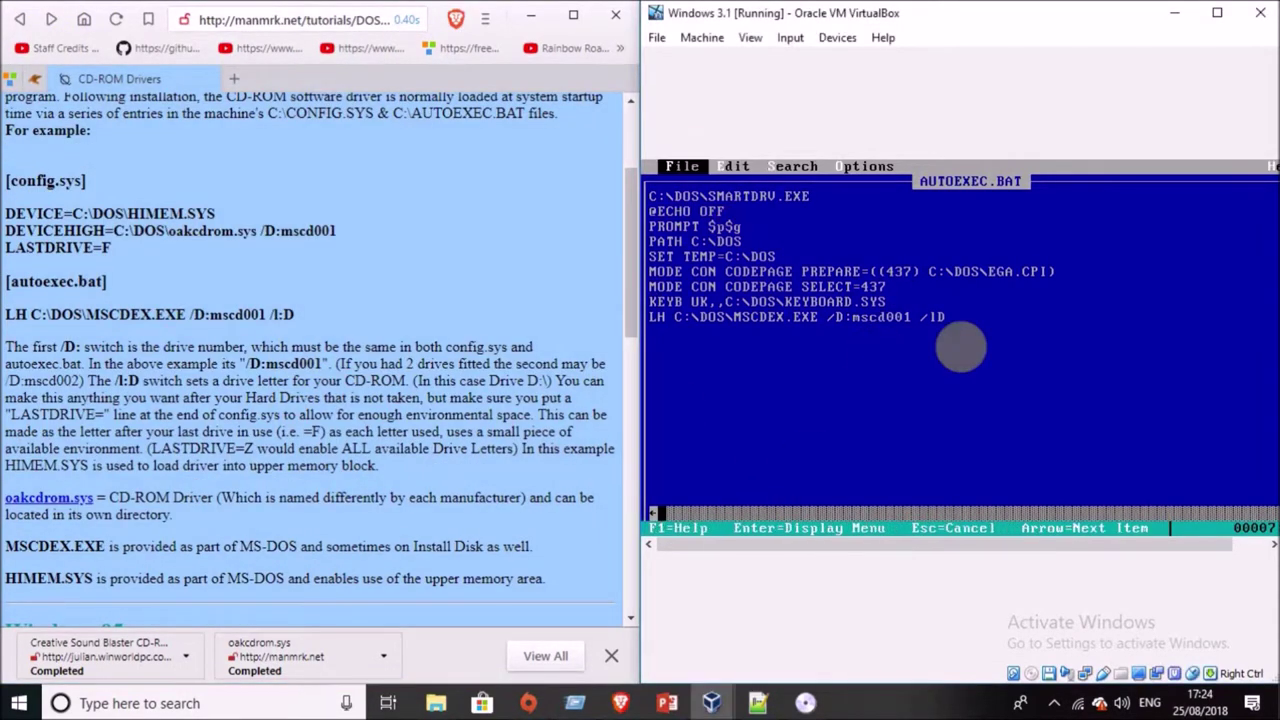
pyautogui.write('fxedit config.sys')
pyautogui.press('Return')
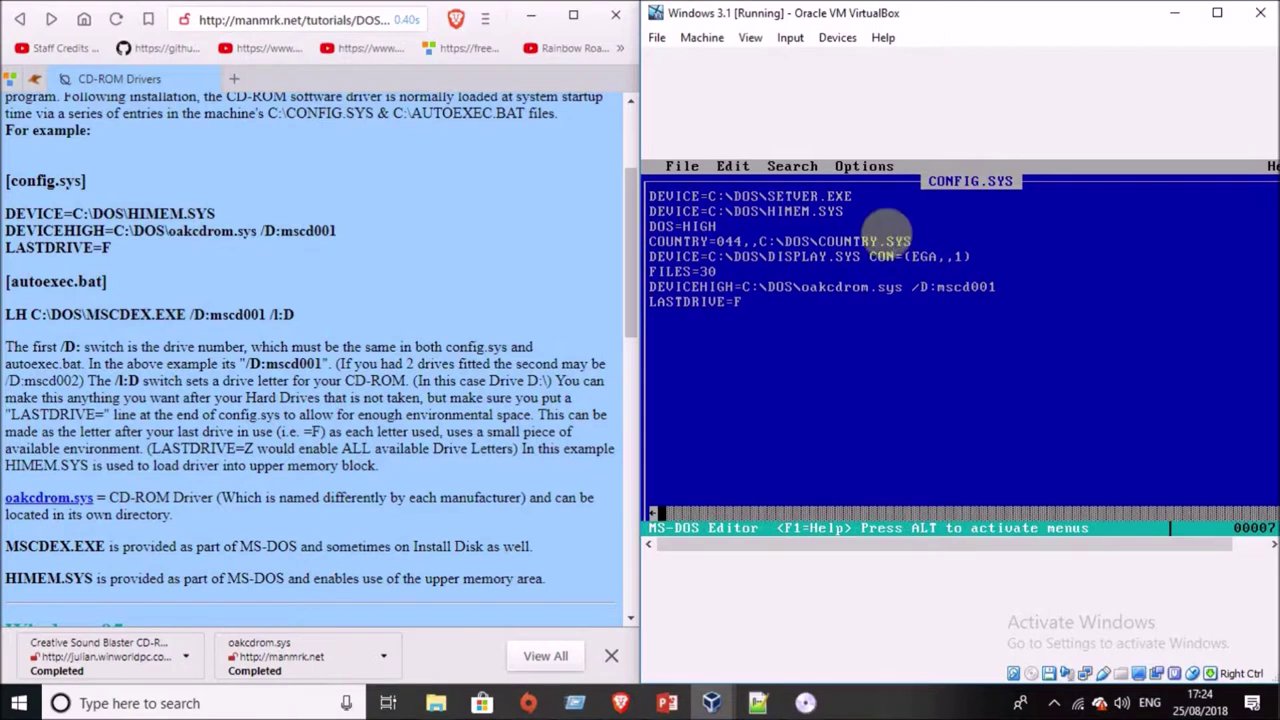
# Search the web for how to install oakcdrom and skim ClipZui's "How to Install a CD-ROM Driver for MS-DOS" video.
pyautogui.click(300, 20)
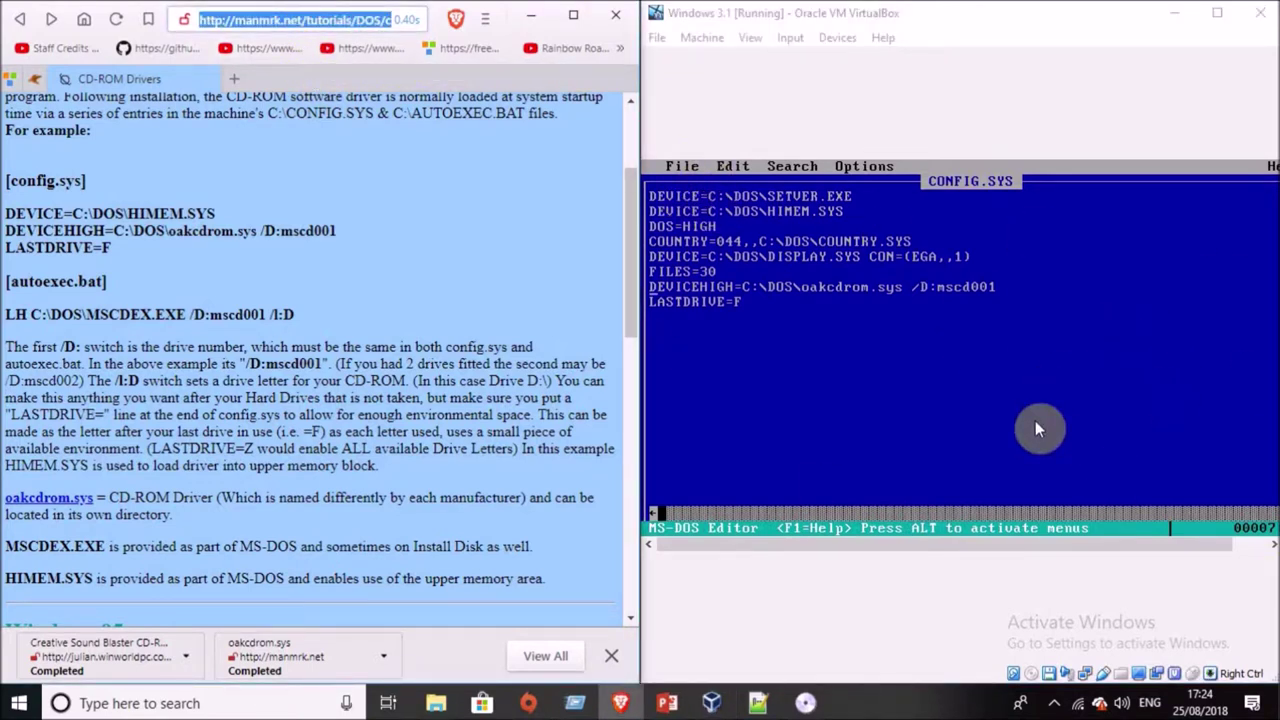
pyautogui.write('install oakcdrom')
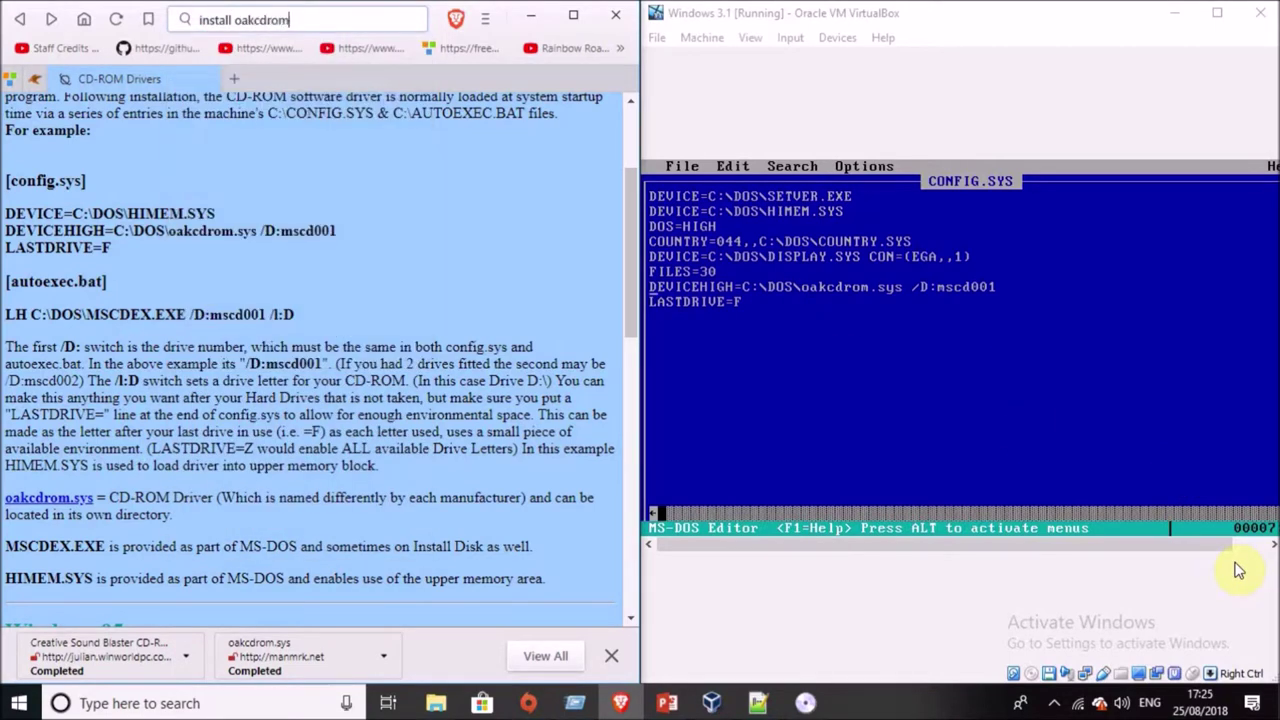
pyautogui.press('Return')
pyautogui.click(224, 260)
pyautogui.scroll(-1, 386, 500)
pyautogui.click(393, 467)
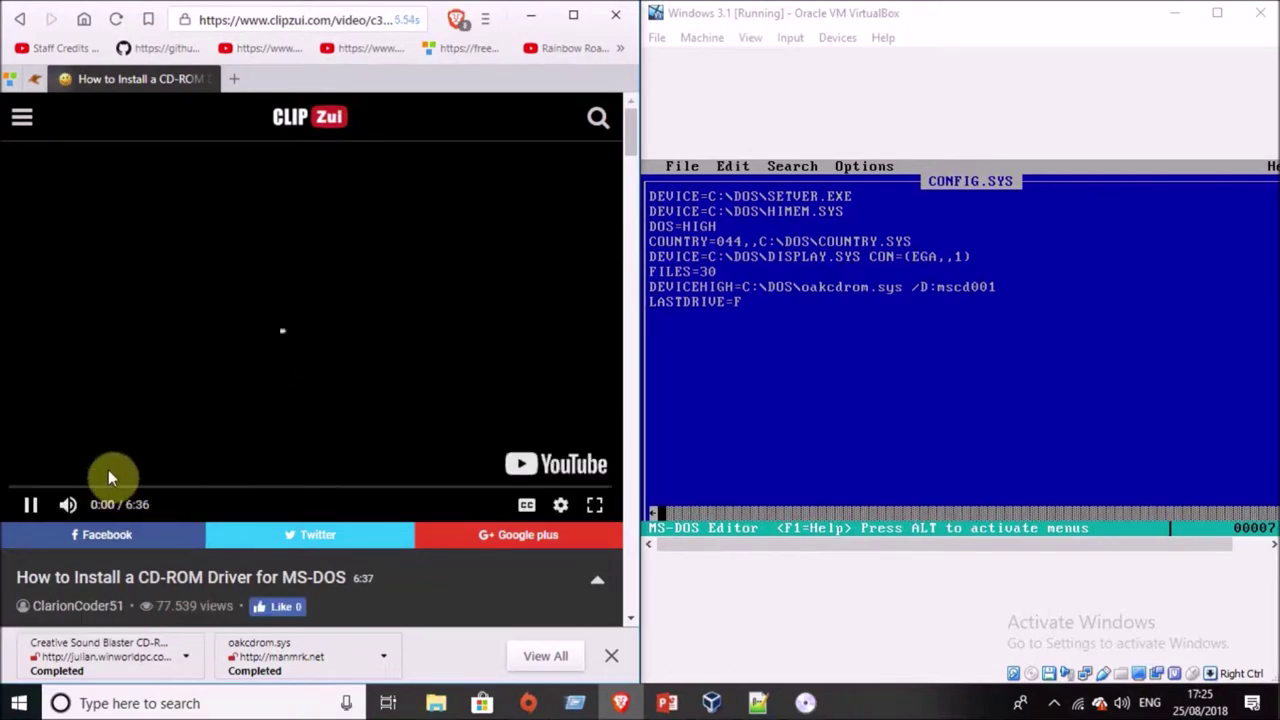
pyautogui.click(113, 489)
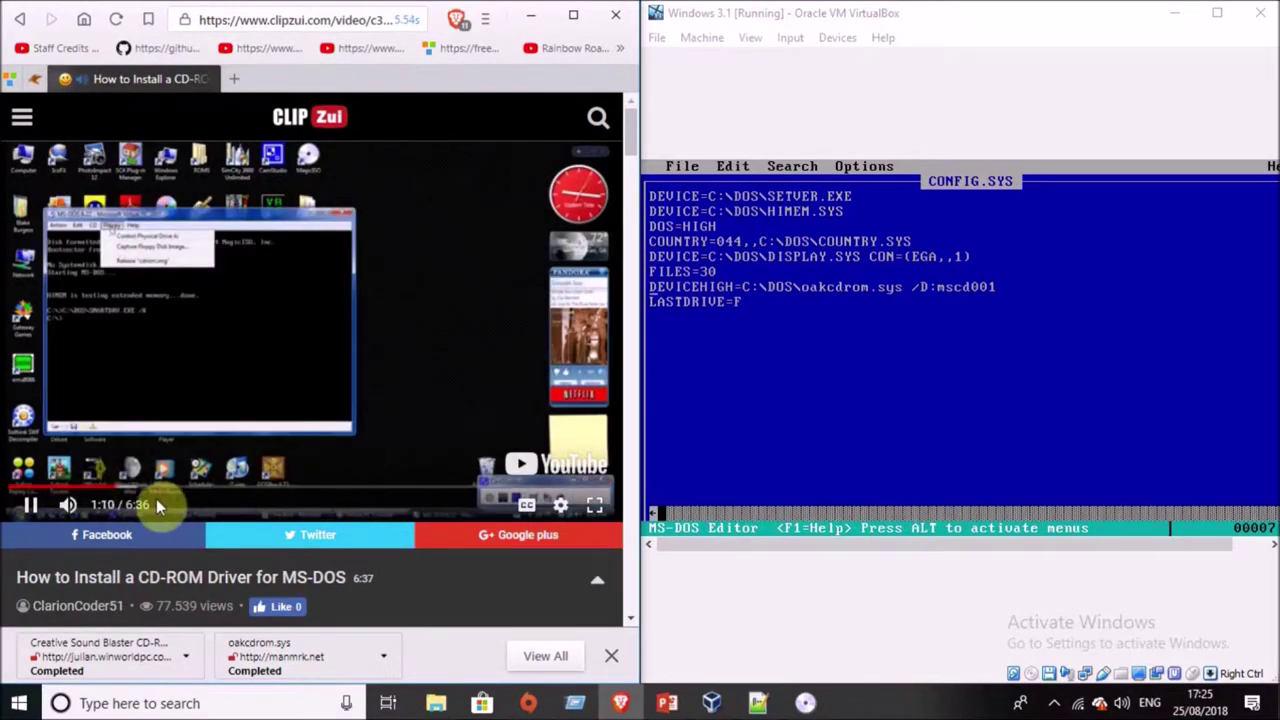
pyautogui.click(160, 489)
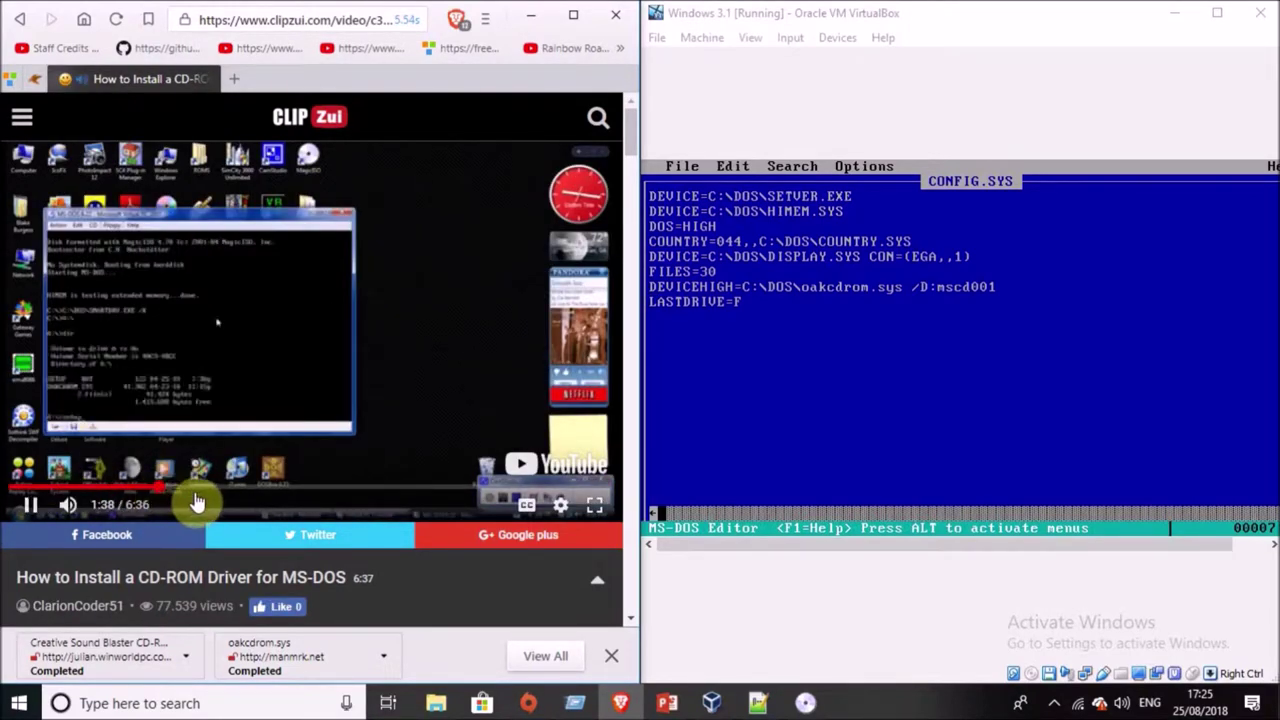
# Download cdrom.img from the gnsdata.webs.com link in the video description into the FloppyImg folder and close the browser.
pyautogui.scroll(-4, 200, 480)
pyautogui.moveTo(358, 295); pyautogui.dragTo(16, 295)
pyautogui.click(262, 20)
pyautogui.write('http://www.gnsdata.webs.com/private/drivers/cdrom.img')
pyautogui.press('Return')
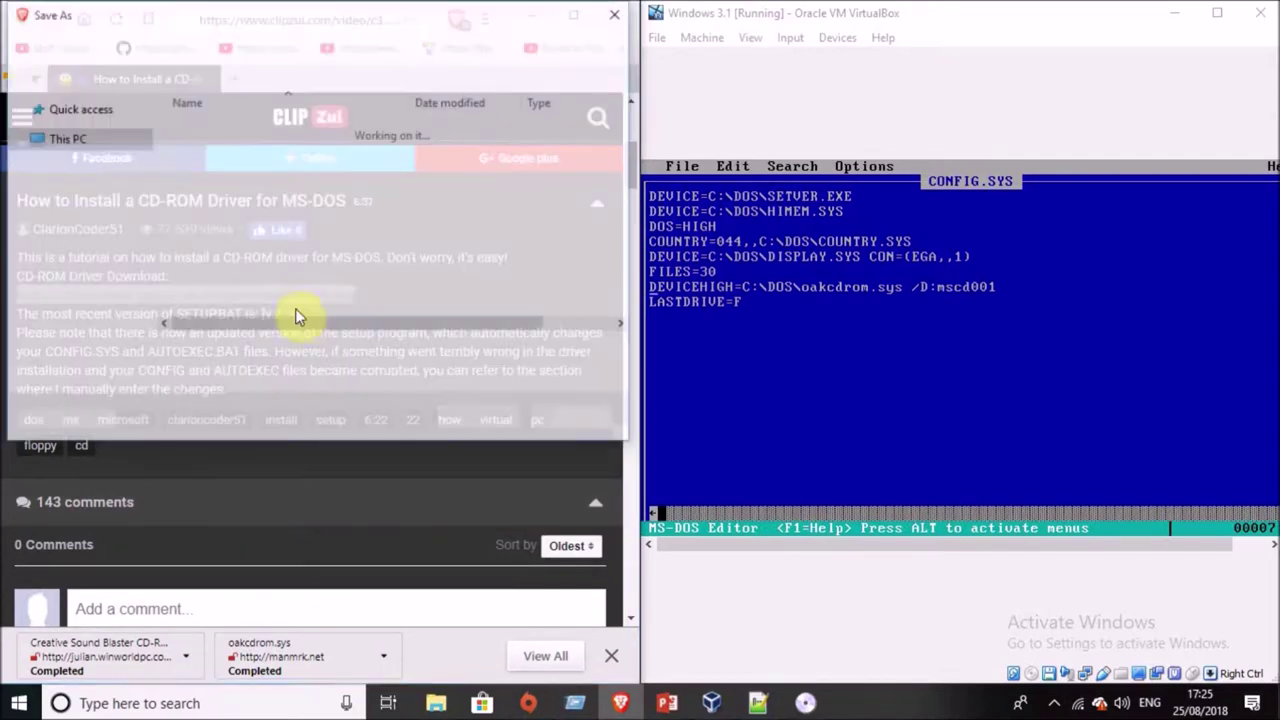
pyautogui.click(490, 430)
pyautogui.click(770, 419)
pyautogui.press('ctrl')
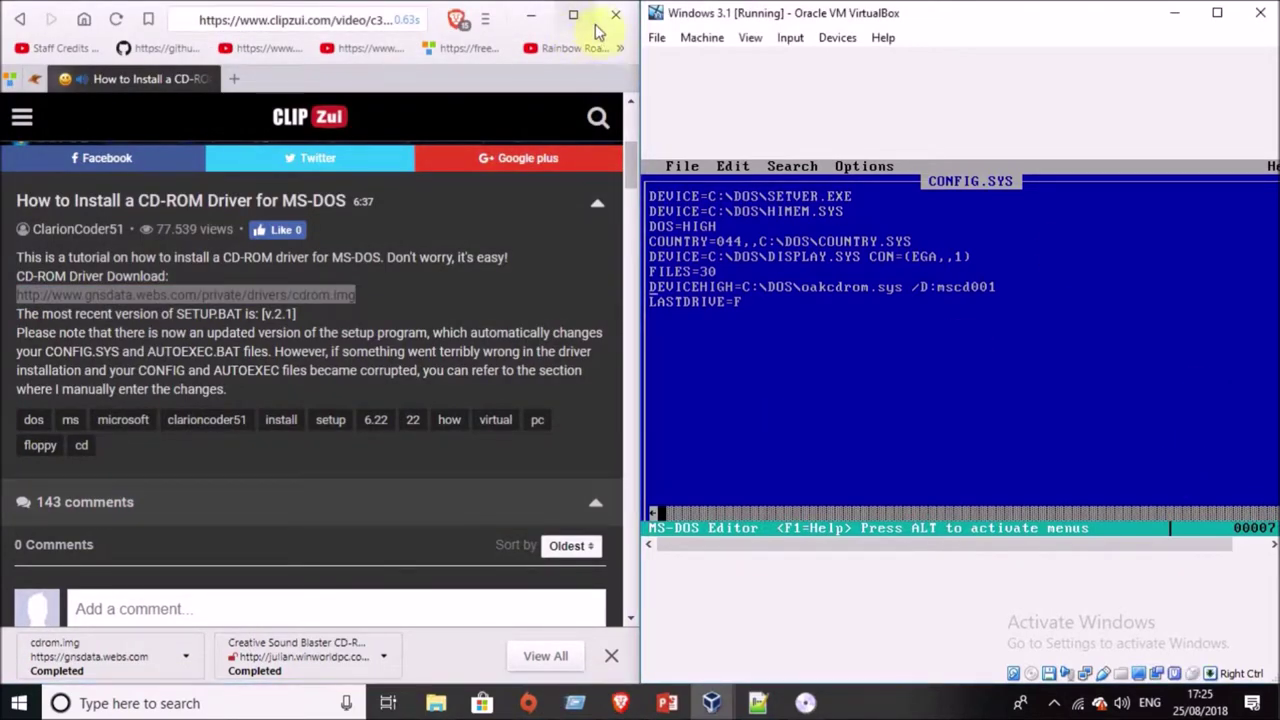
pyautogui.click(614, 15)
# Exit the CONFIG.SYS editor and load cdrom.img from the FloppyImg folder into the virtual machine's floppy drive.
pyautogui.click(961, 346)
pyautogui.hotkey('alt', 'f')
pyautogui.press('x')
pyautogui.click(790, 37)
pyautogui.moveTo(877, 81)
pyautogui.click(1130, 85)
pyautogui.doubleClick(845, 193)
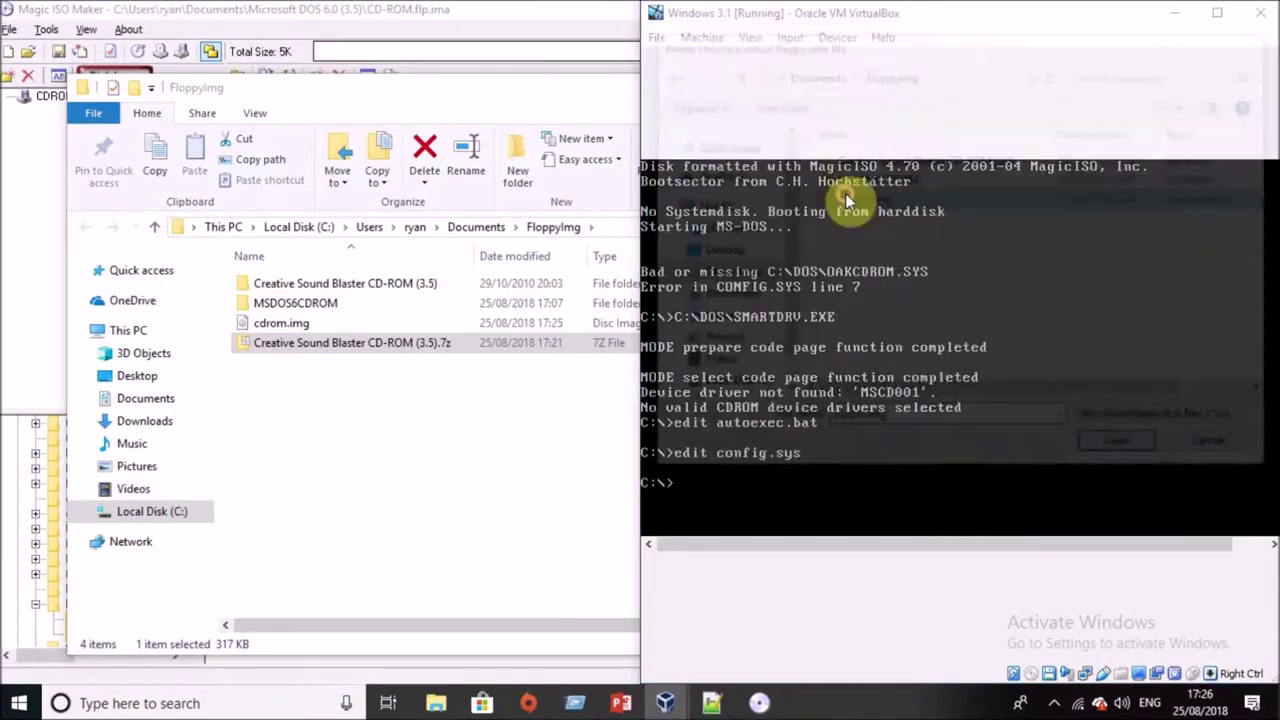
# Switch to drive A: and run setup to install the CD-ROM driver, continuing through the diskette requests.
pyautogui.write('A:')
pyautogui.press('Return')
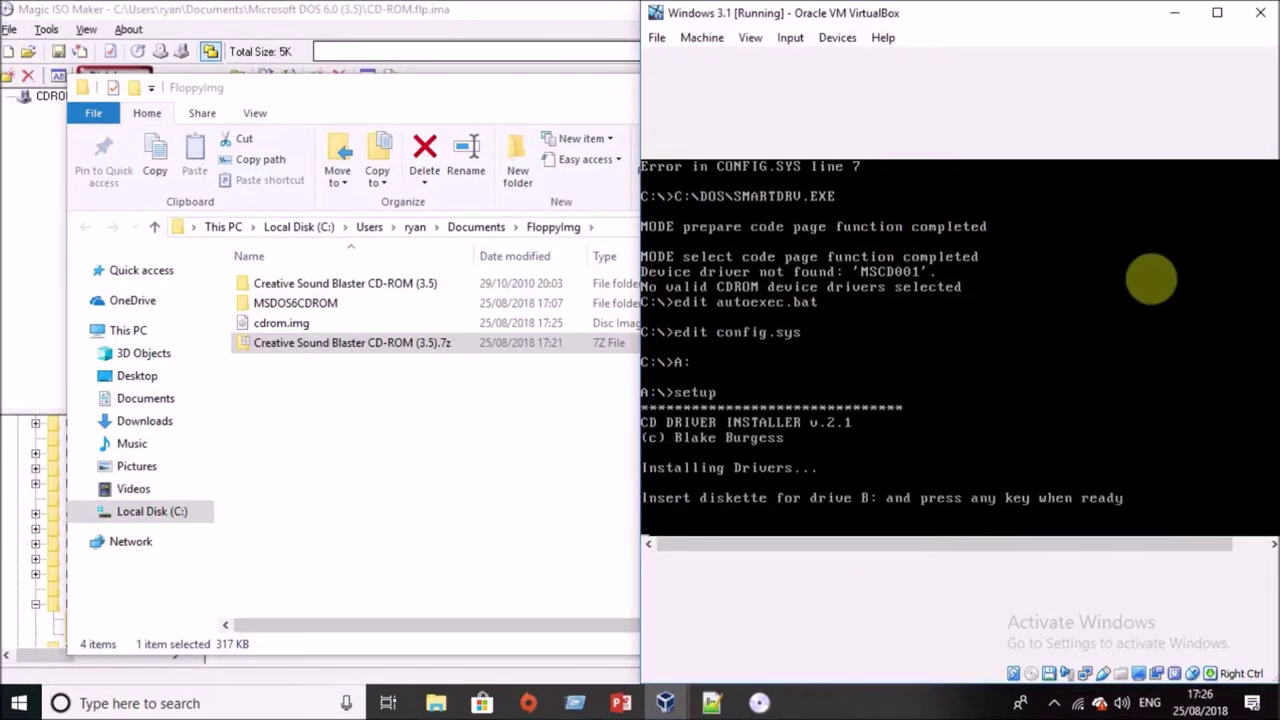
pyautogui.press('Return')
pyautogui.press('Return')
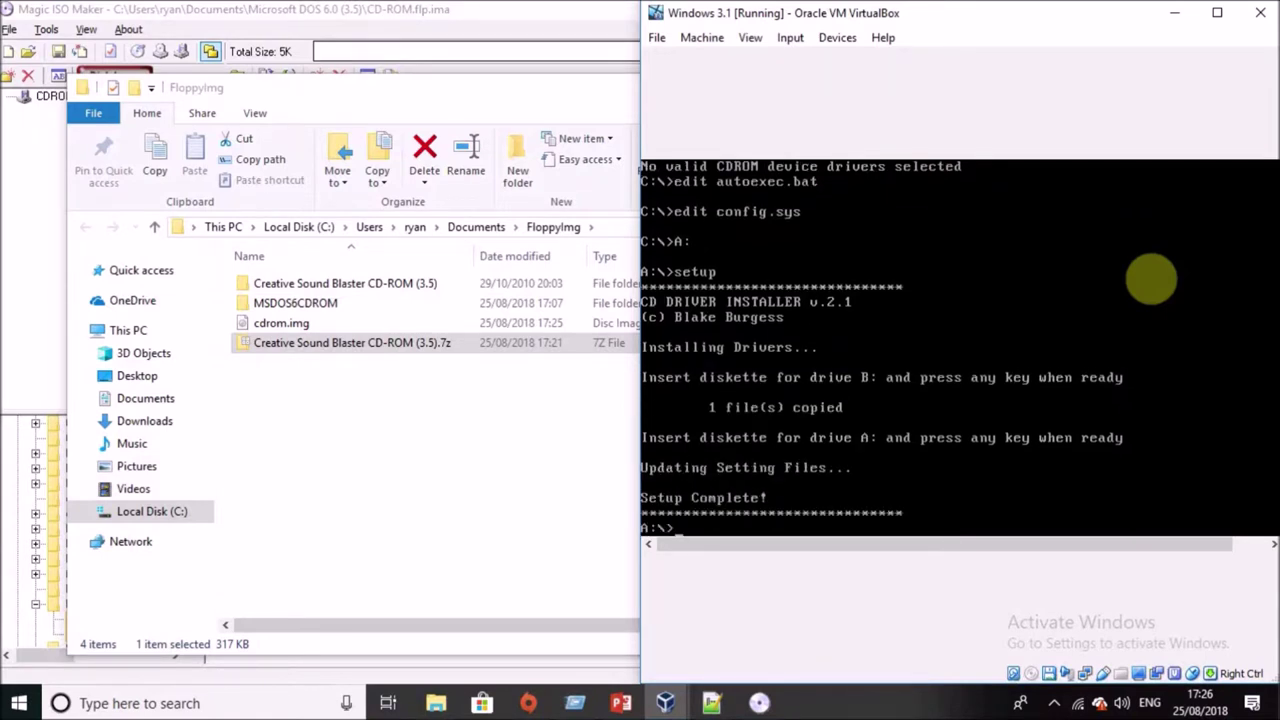
# Restart the virtual machine and switch it to full-screen view.
pyautogui.hotkey('ctrl', 'r')
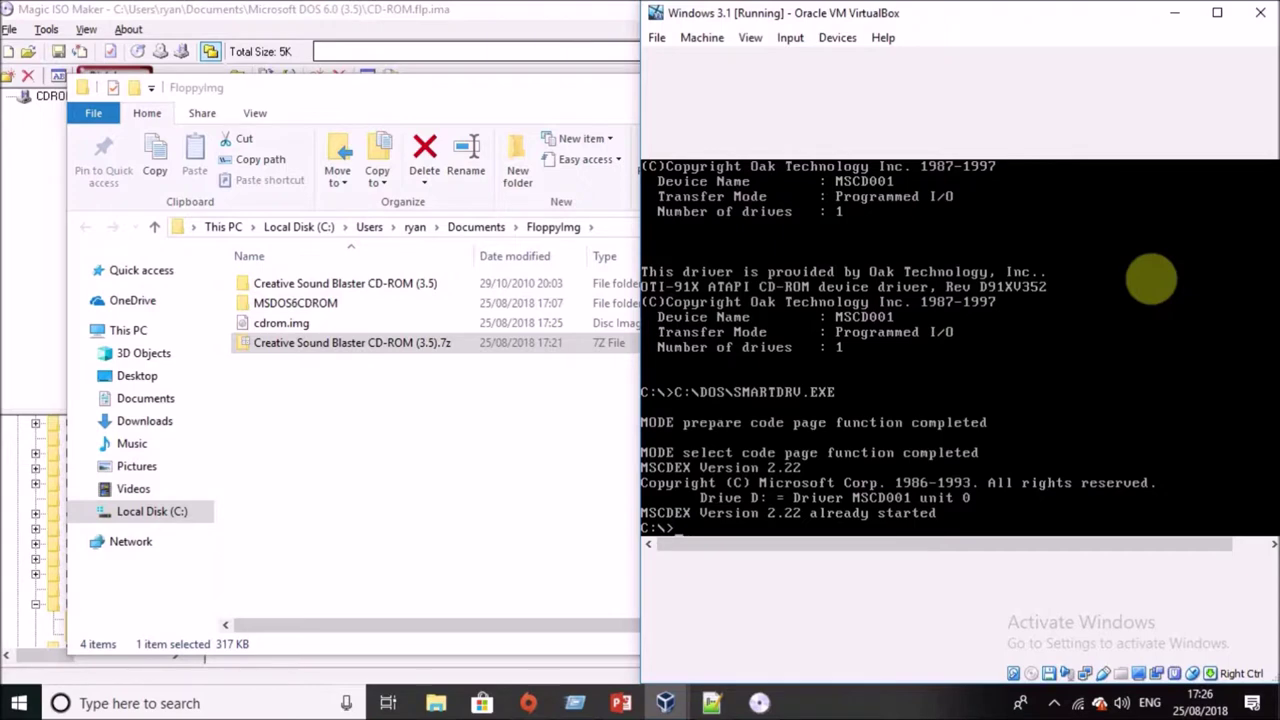
pyautogui.click(1217, 12)
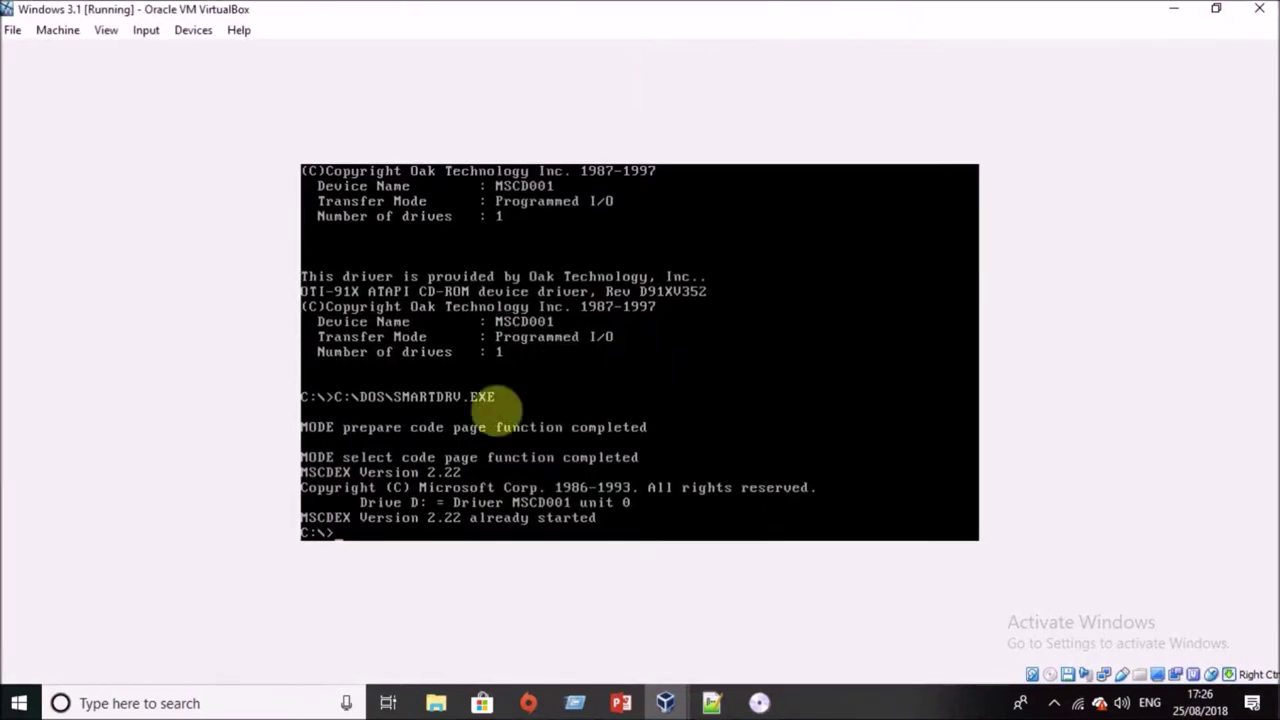
pyautogui.hotkey('ctrl', 'f')
pyautogui.click(620, 710)
pyautogui.moveTo(700, 526)
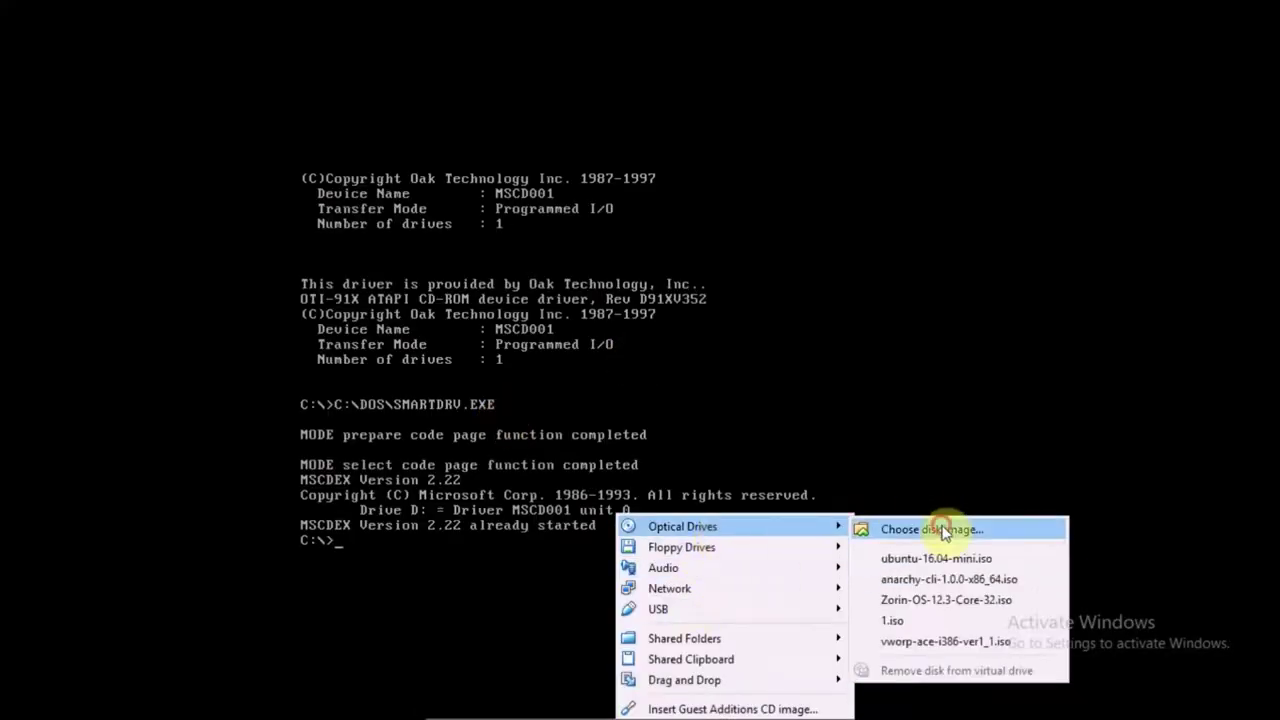
pyautogui.click(943, 529)
pyautogui.scroll(-10, 300, 260)
pyautogui.scroll(8, 331, 300)
pyautogui.doubleClick(337, 164)
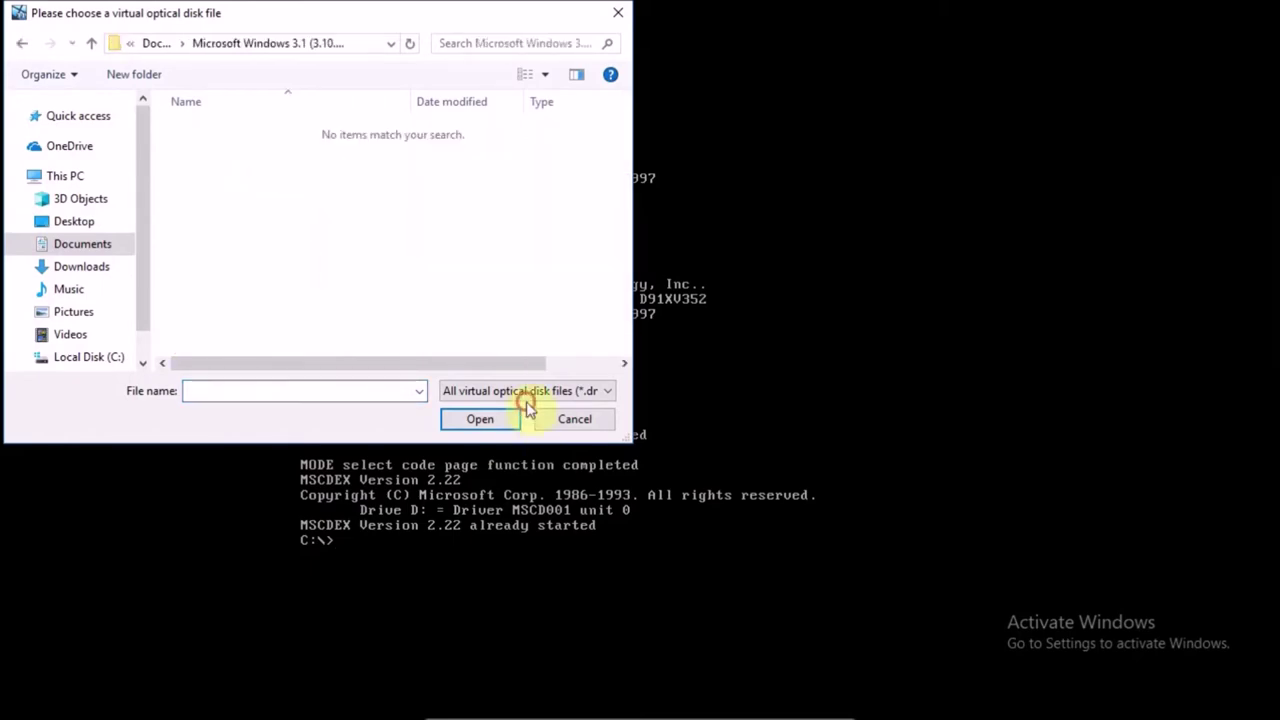
pyautogui.press('Escape')
# Load the first Windows 3.1 setup disk image from the Documents folder into the virtual floppy drive.
pyautogui.click(714, 712)
pyautogui.moveTo(720, 546)
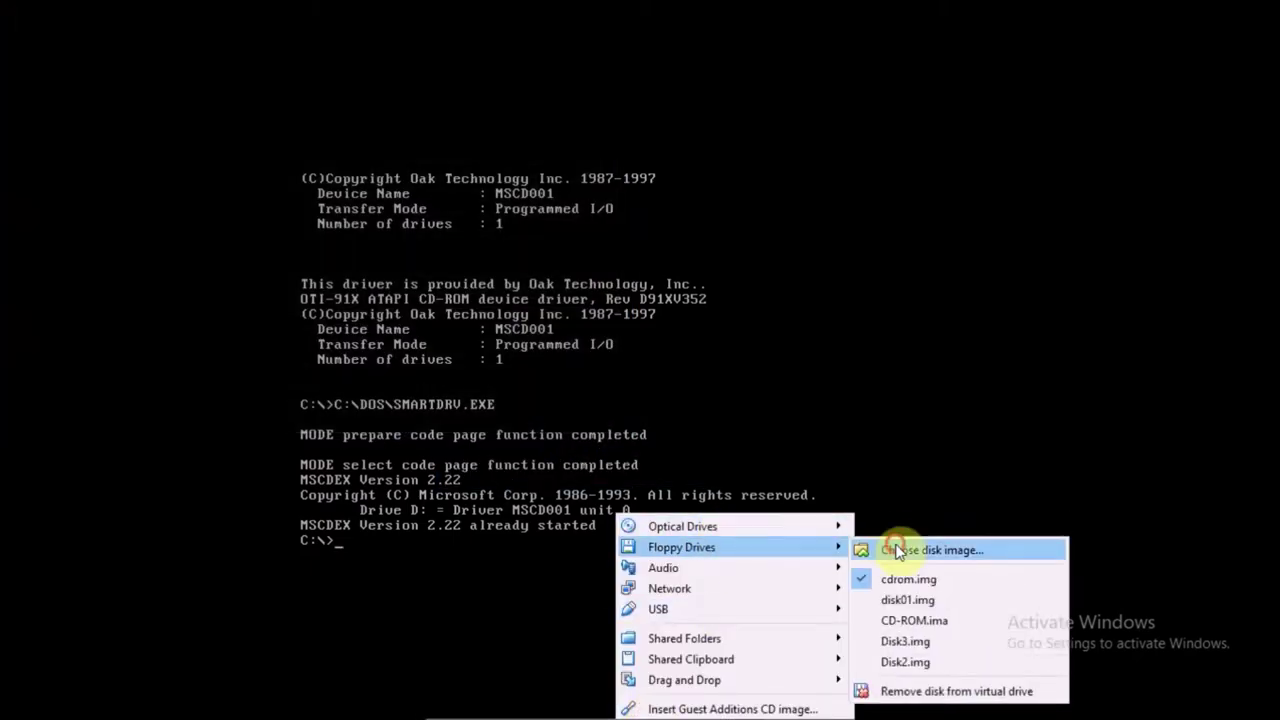
pyautogui.click(894, 546)
pyautogui.click(170, 43)
pyautogui.doubleClick(290, 147)
pyautogui.doubleClick(272, 130)
# Switch to drive A:, run setup and start the Windows 3.1 installation with Express Setup.
pyautogui.write('A:')
pyautogui.press('Return')
pyautogui.write('setup')
pyautogui.press('Return')
pyautogui.press('Return')
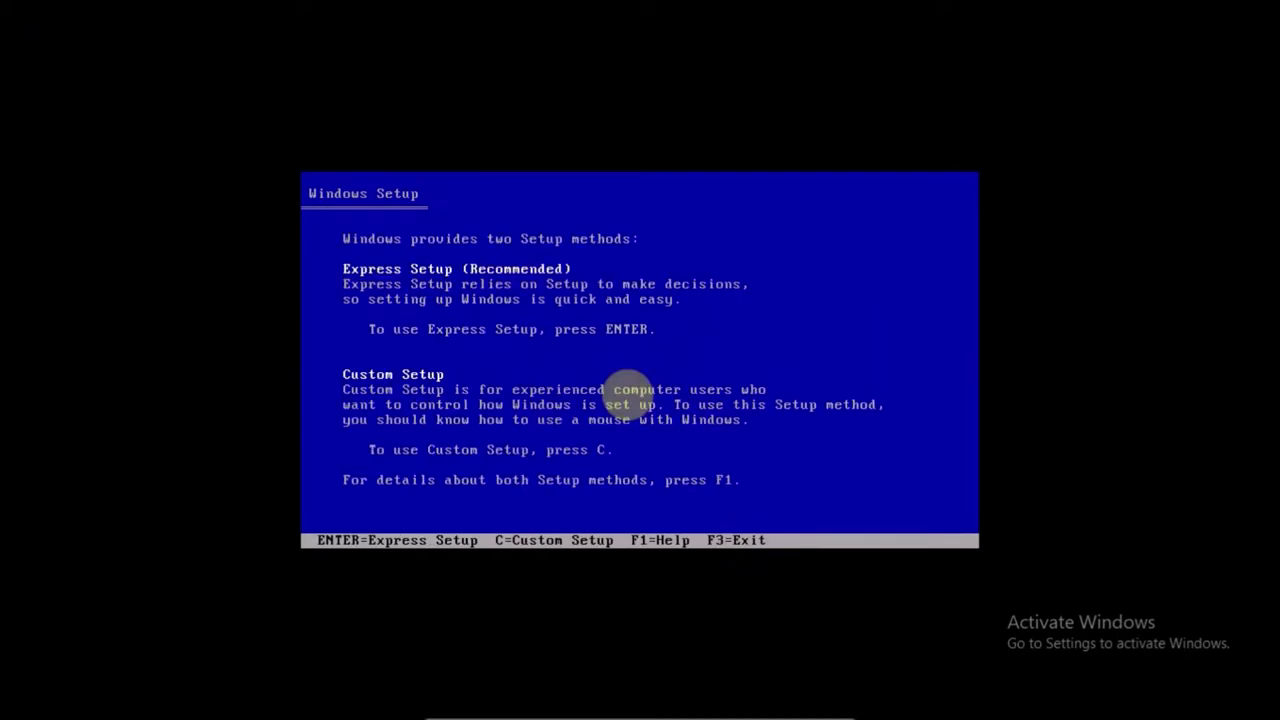
pyautogui.press('Return')
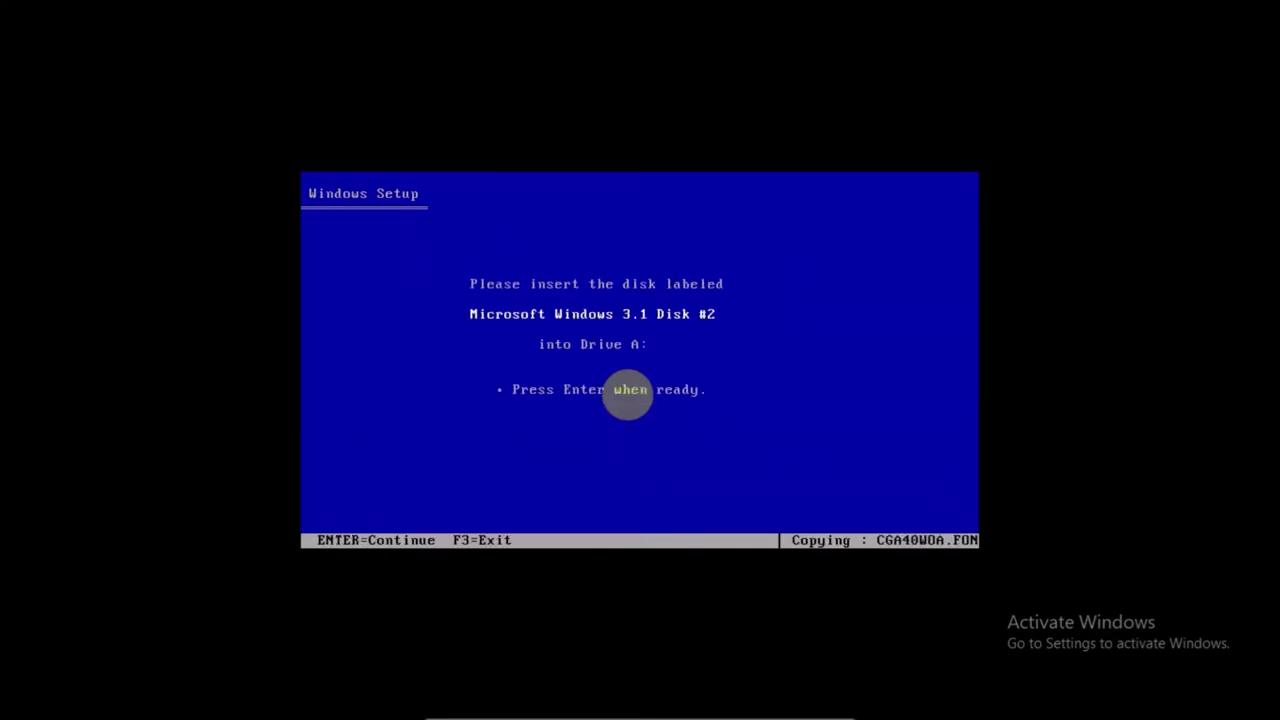
# Continue Windows Setup past the Disk #2 request, then enter and confirm the user's name and the company Shorthorn Studios.
pyautogui.click(655, 712)
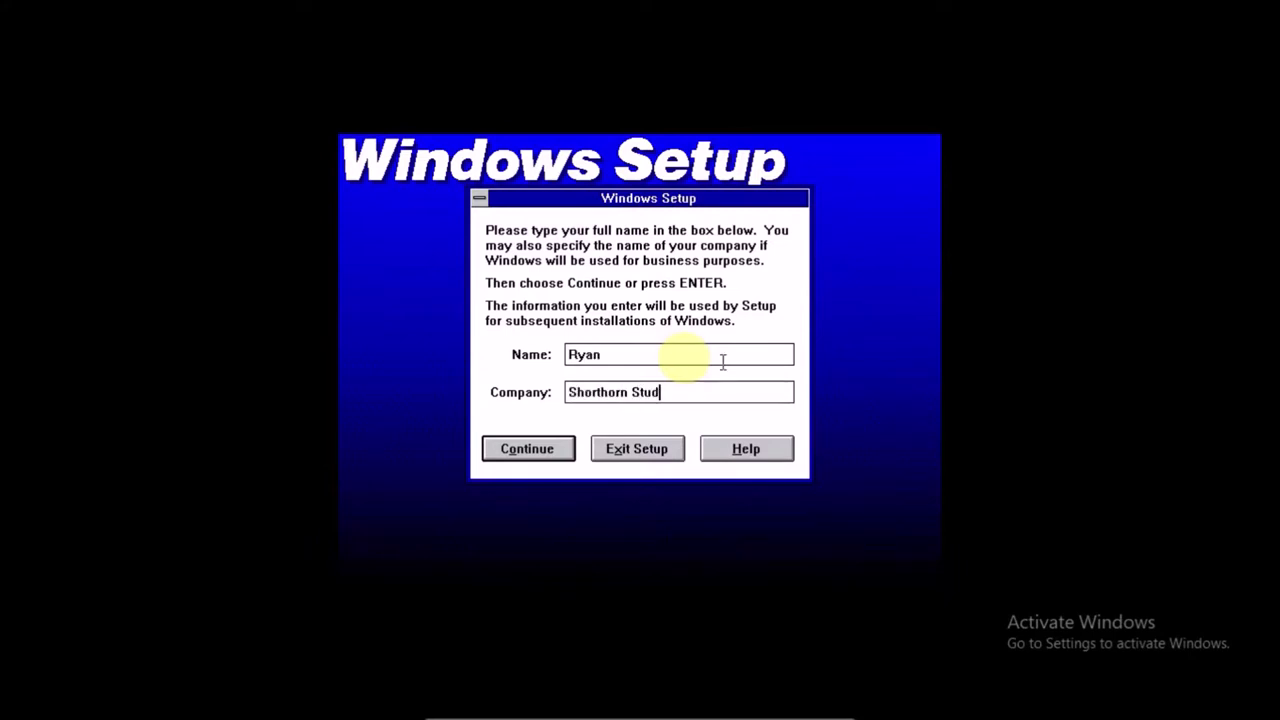
pyautogui.press('Return')
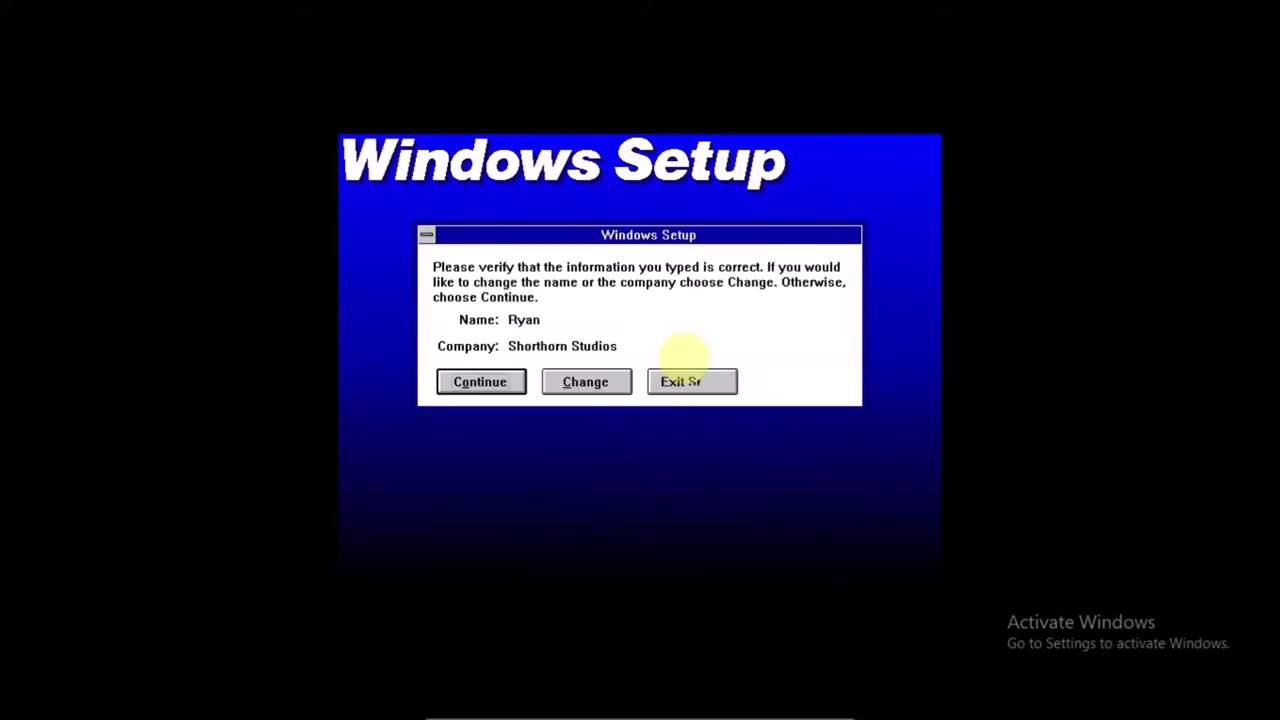
pyautogui.press('Return')
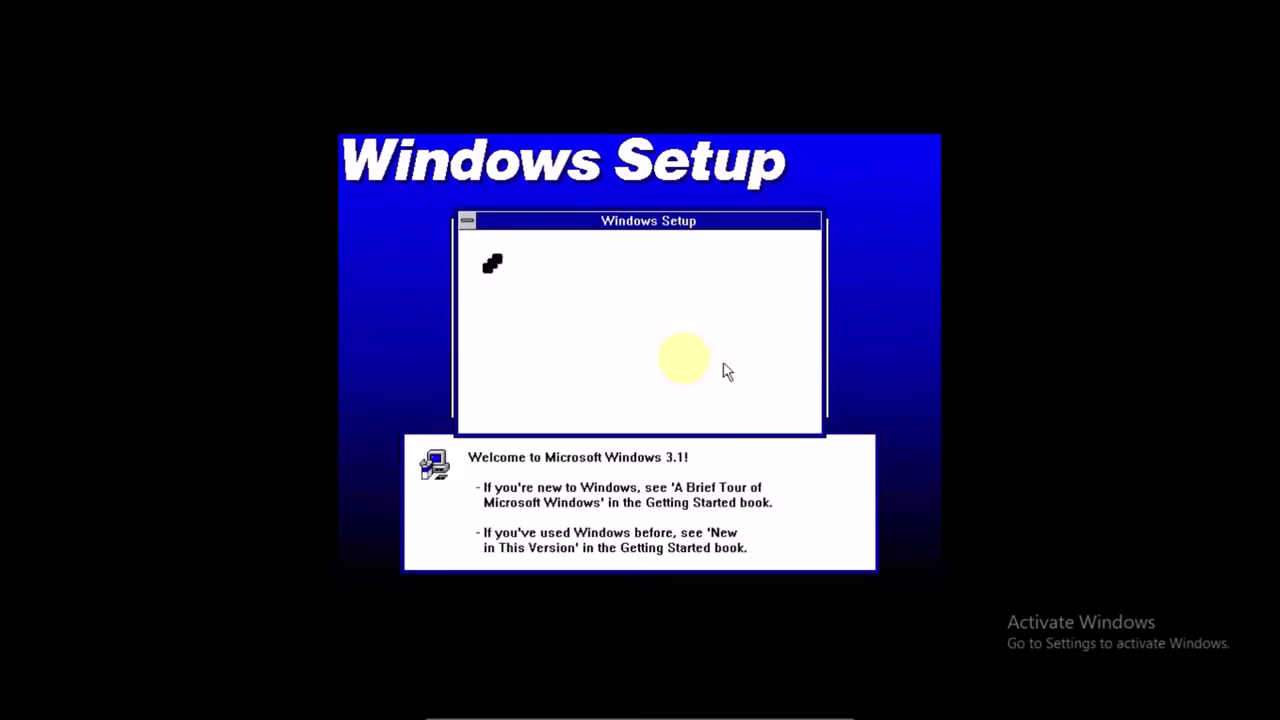
# Load the third Windows 3.1 setup disk image into the virtual floppy drive and continue Setup.
pyautogui.click(634, 709)
pyautogui.moveTo(772, 556)
pyautogui.click(931, 550)
pyautogui.doubleClick(260, 177)
pyautogui.press('Return')
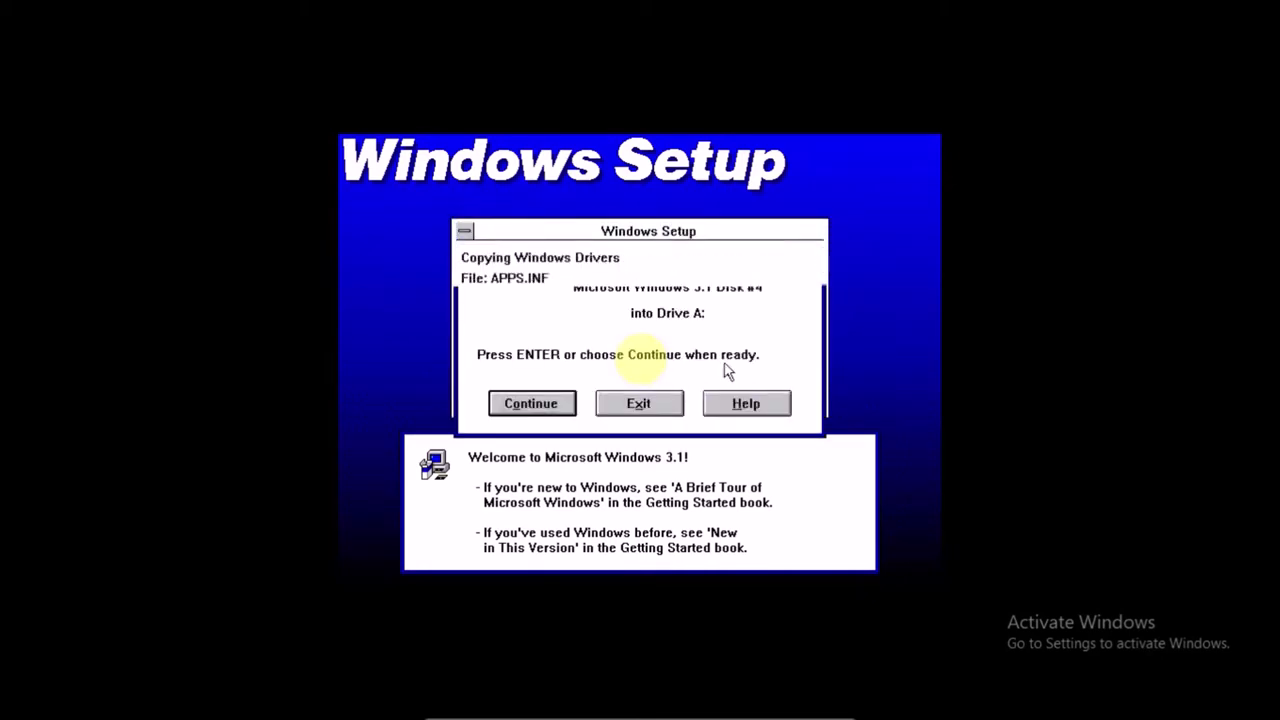
# Insert the Windows 3.1 Disk #4 image into the virtual floppy drive and continue copying files.
pyautogui.press('Return')
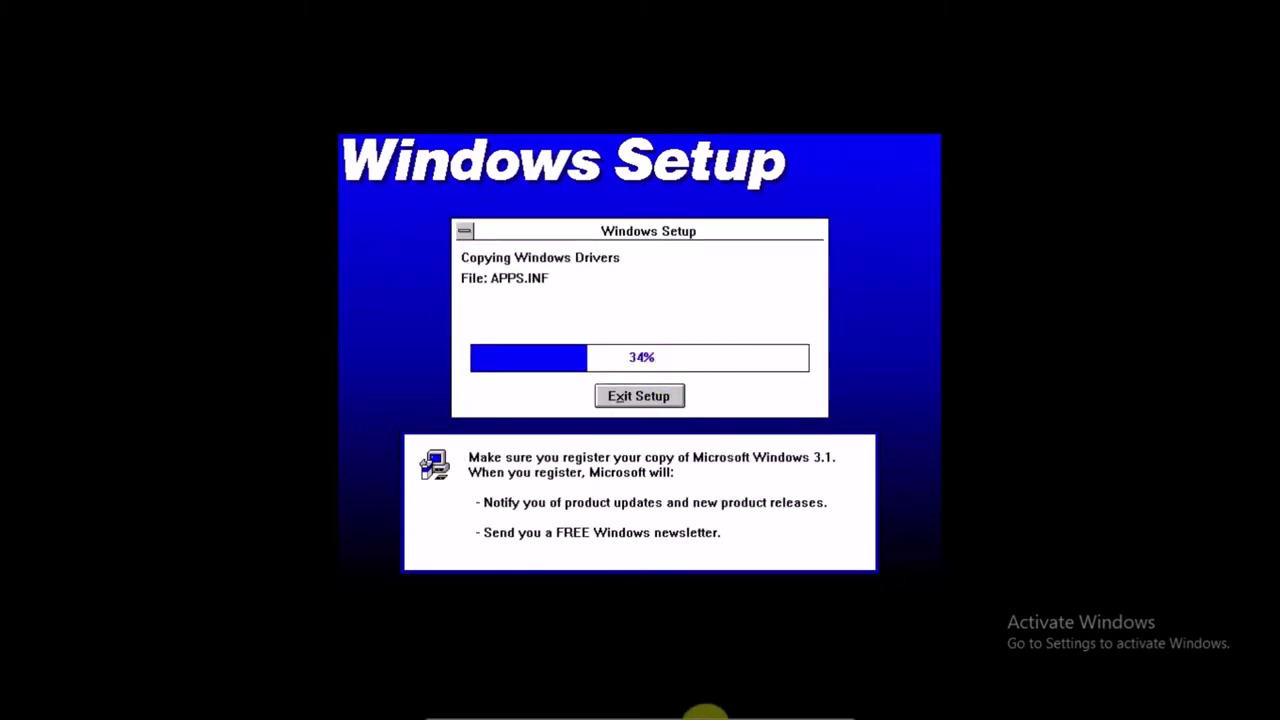
pyautogui.click(642, 714)
pyautogui.moveTo(706, 542)
pyautogui.click(903, 542)
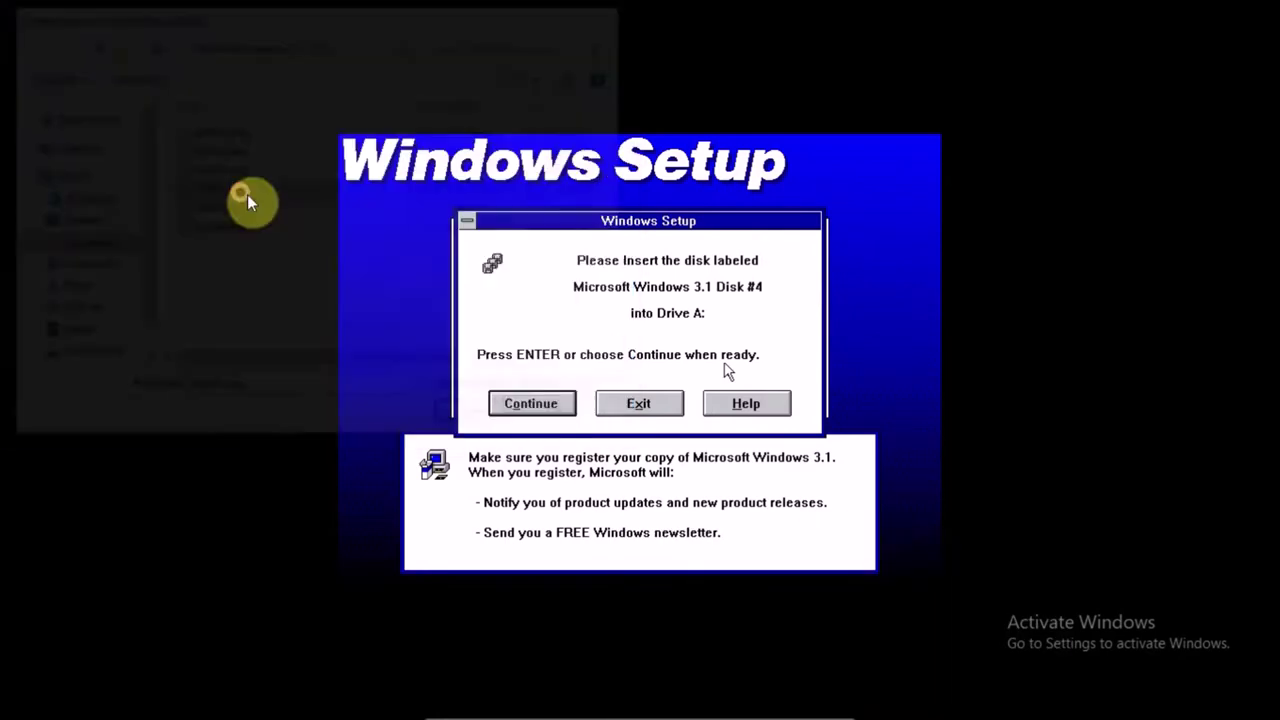
pyautogui.press('Return')
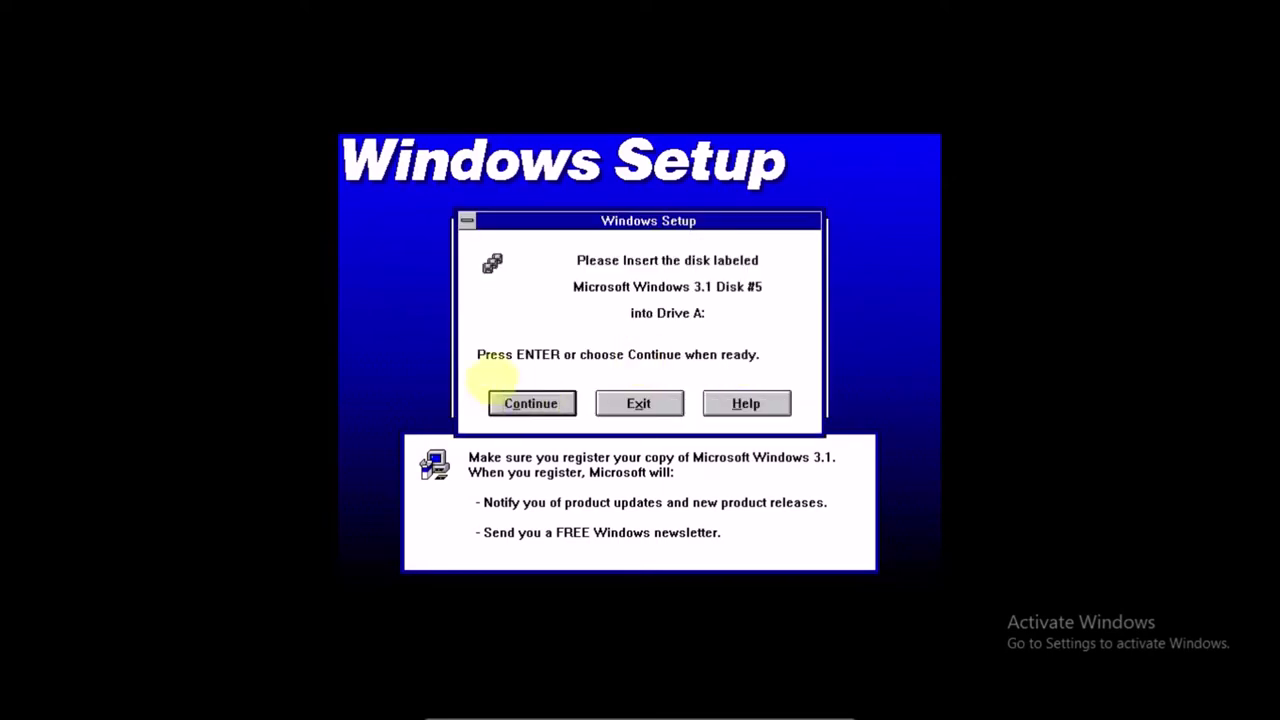
# Swap the virtual floppy to the Windows 3.1 Disk #5 image and continue Setup.
pyautogui.click(729, 713)
pyautogui.moveTo(761, 547)
pyautogui.click(920, 547)
pyautogui.doubleClick(320, 208)
pyautogui.click(555, 308)
pyautogui.press('Return')
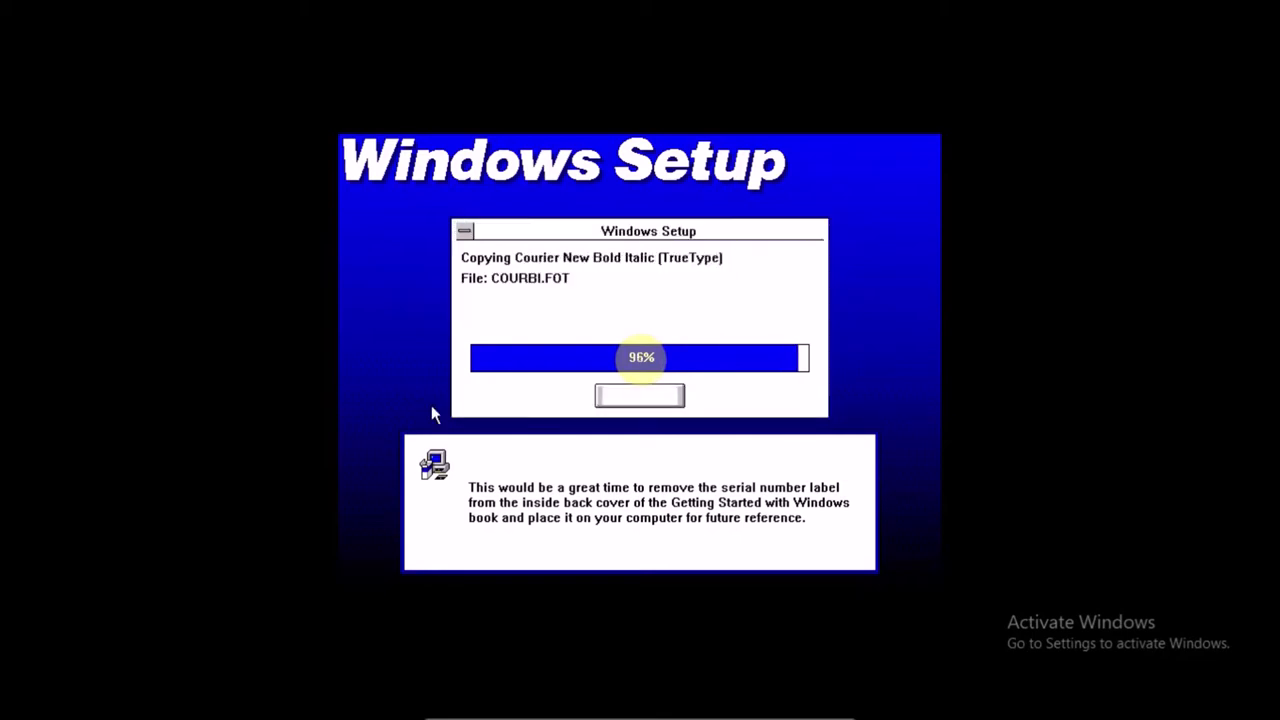
# Load the Windows 3.1 Disk #6 image into the virtual floppy drive and resume the installation.
pyautogui.click(640, 709)
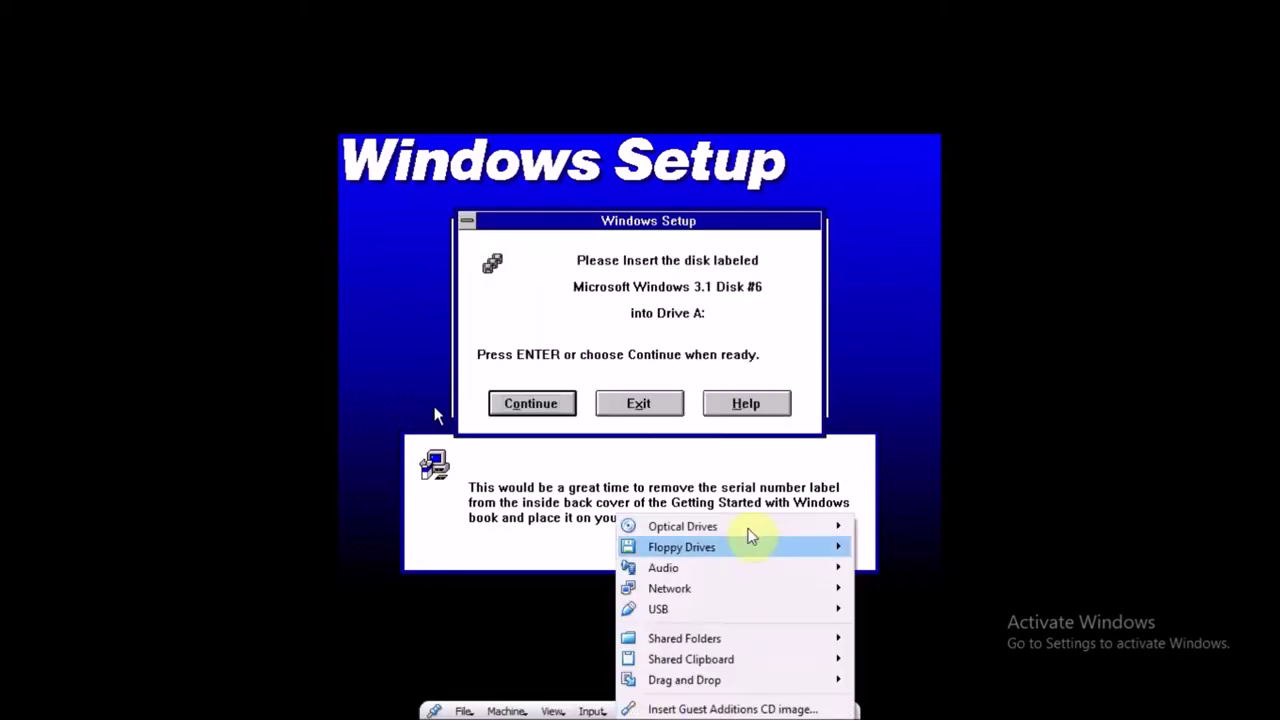
pyautogui.moveTo(760, 547)
pyautogui.click(890, 548)
pyautogui.doubleClick(218, 229)
pyautogui.press('Return')
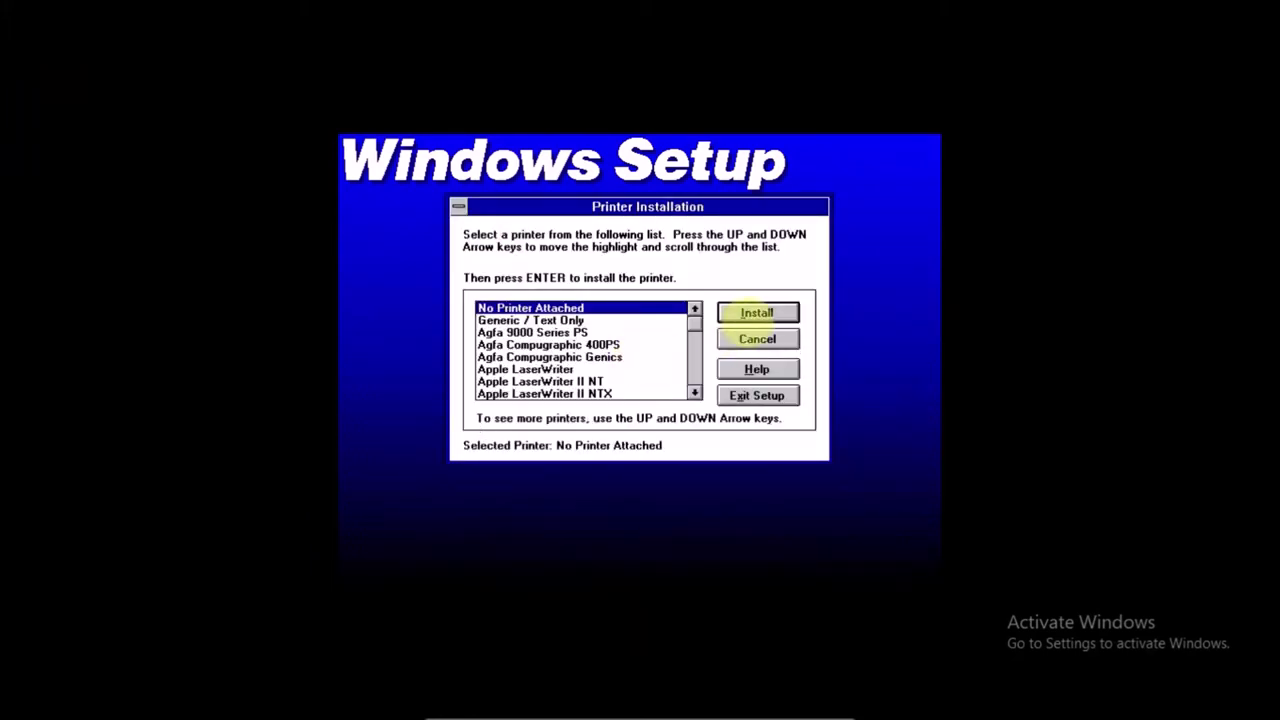
# Complete Windows Setup with No Printer Attached, cancelling the drive D read error and skipping the tutorial.
pyautogui.click(750, 310)
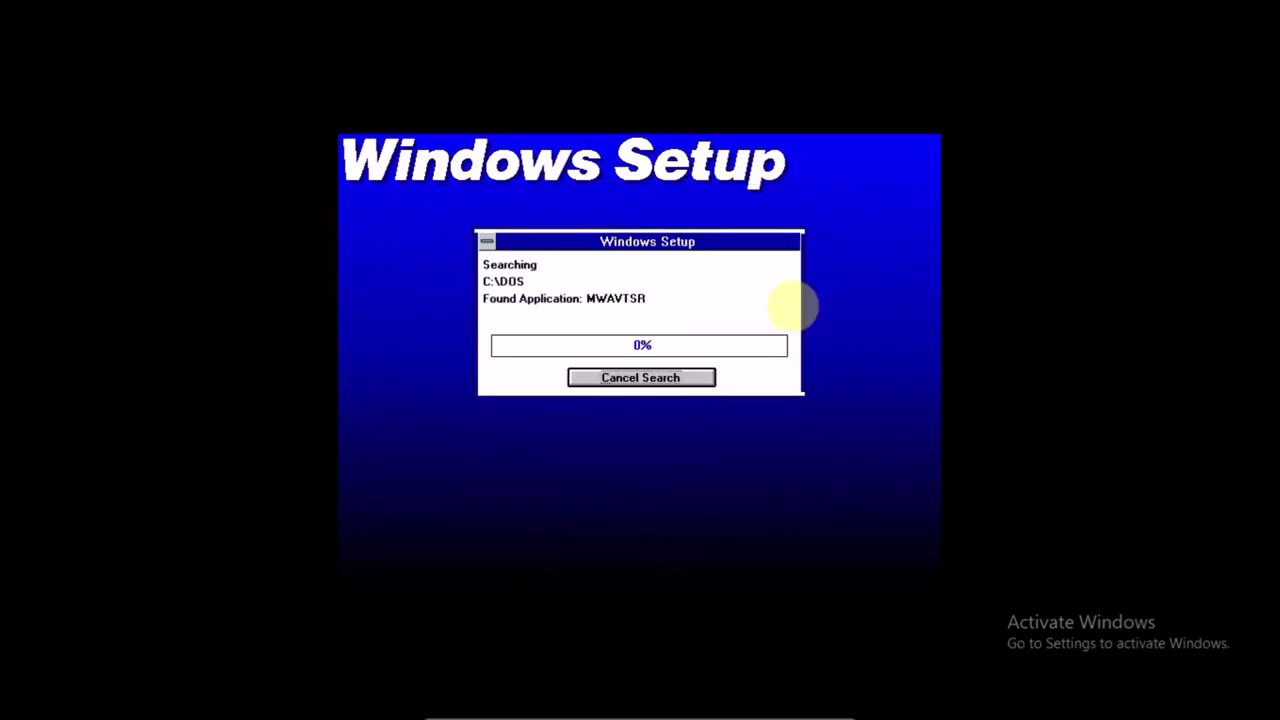
pyautogui.press('Return')
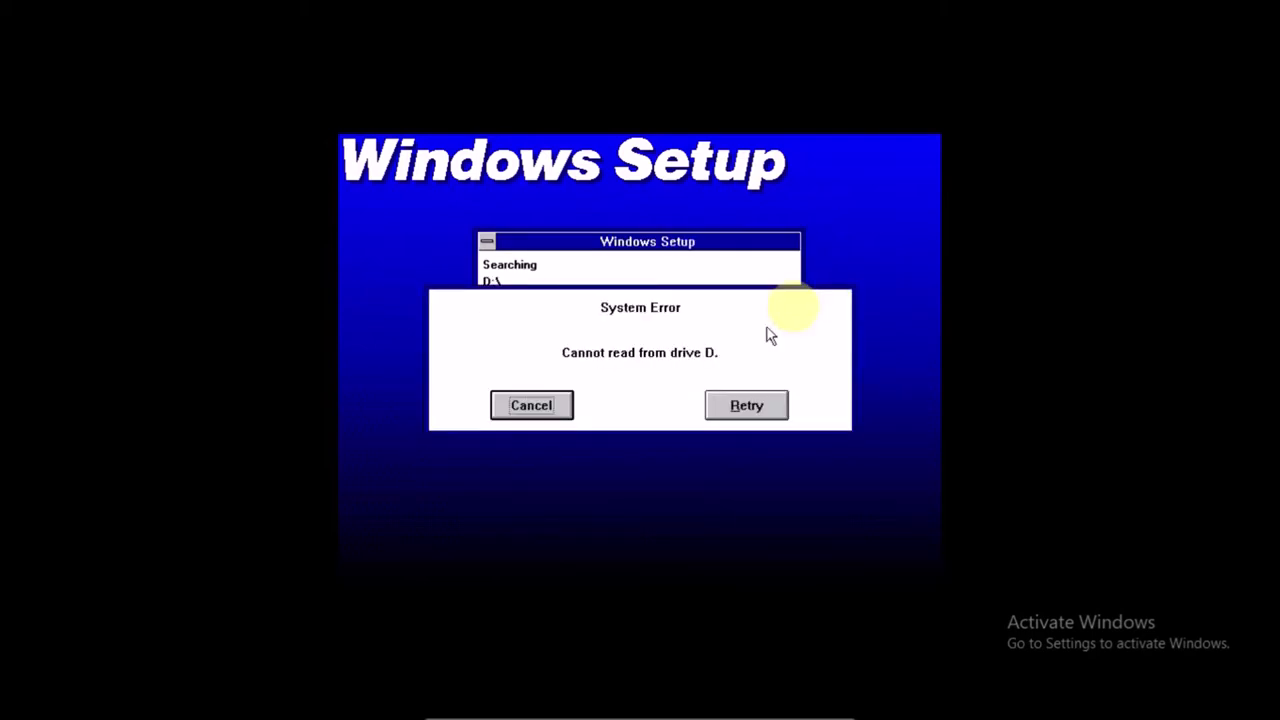
pyautogui.click(531, 405)
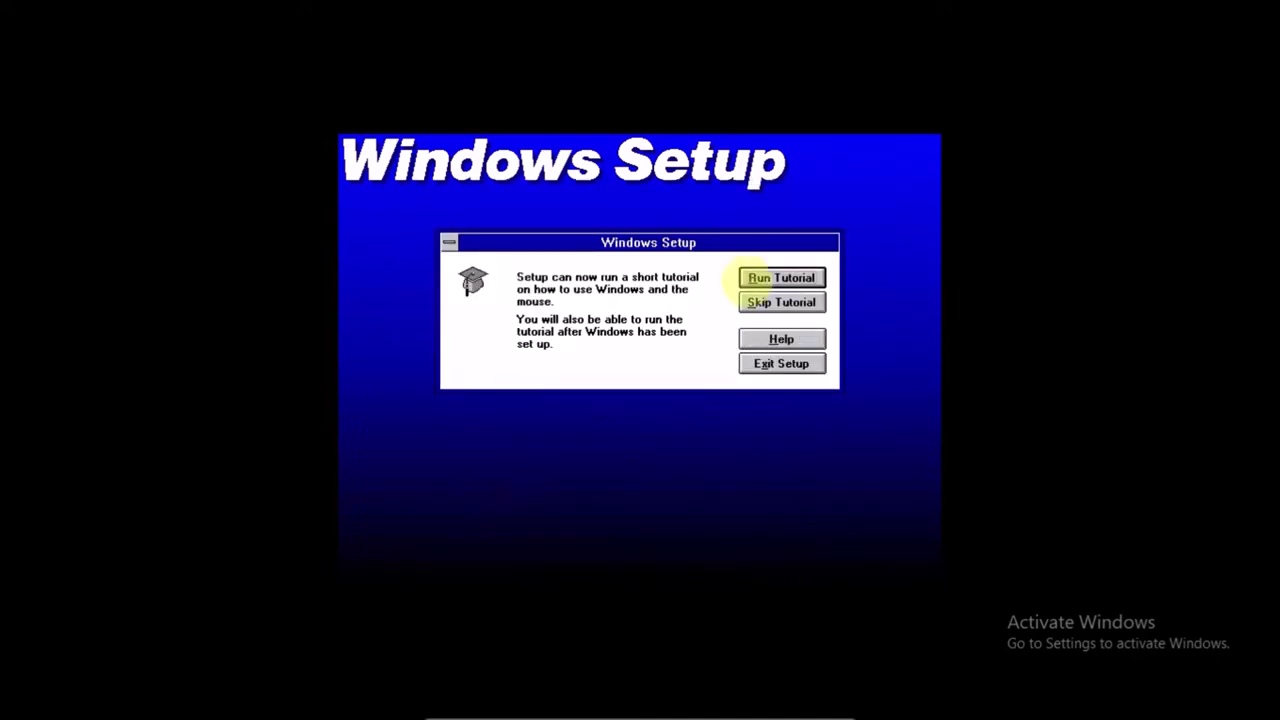
pyautogui.click(748, 306)
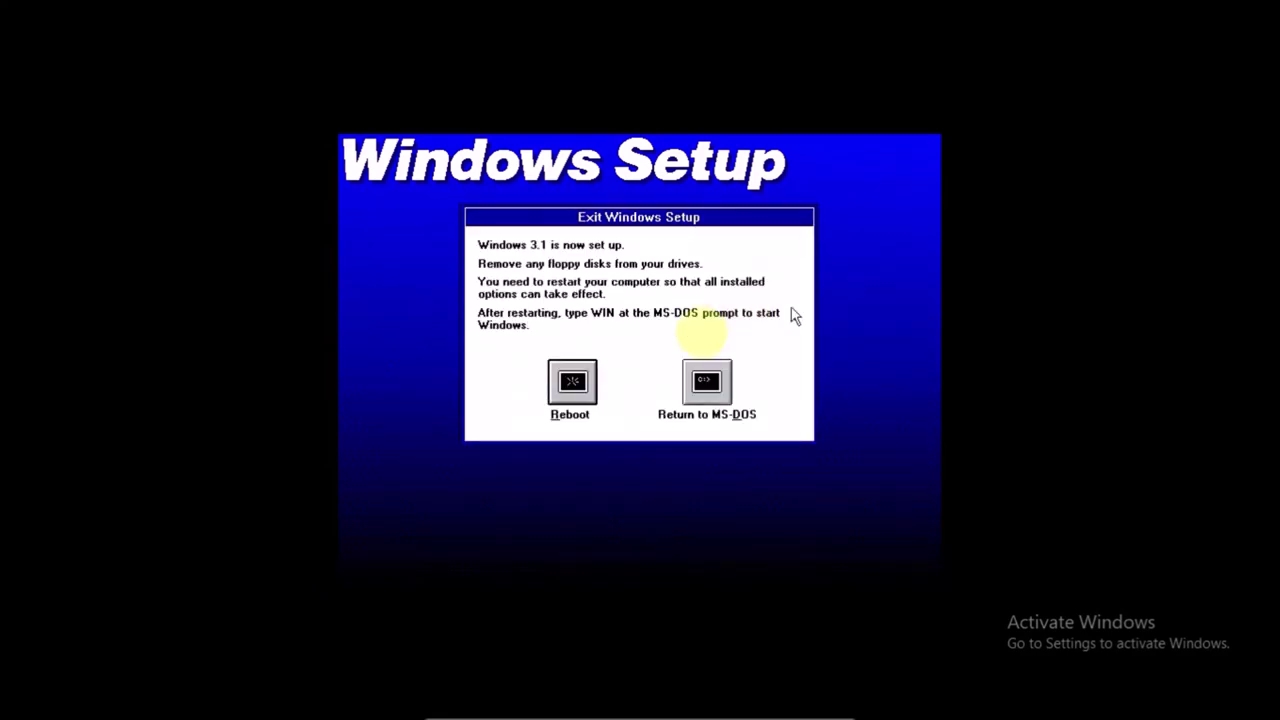
# Reboot from Setup with the floppy image removed from the virtual drive and start Windows 3.1.
pyautogui.click(572, 382)
pyautogui.moveTo(691, 716)
pyautogui.click(640, 708)
pyautogui.moveTo(755, 556)
pyautogui.click(950, 708)
pyautogui.press('Return')
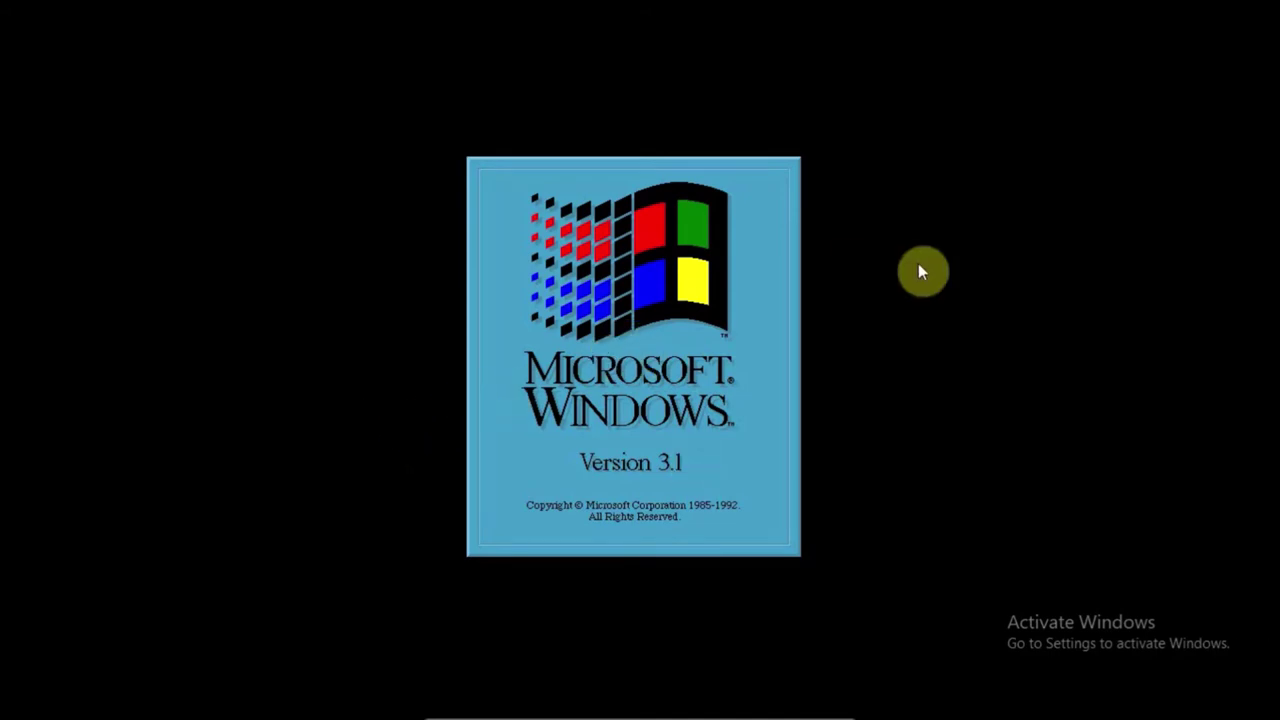
# Close the running Windows 3.1 virtual machine by powering it off.
pyautogui.click(848, 709)
pyautogui.click(598, 387)
pyautogui.click(578, 422)
pyautogui.click(637, 420)
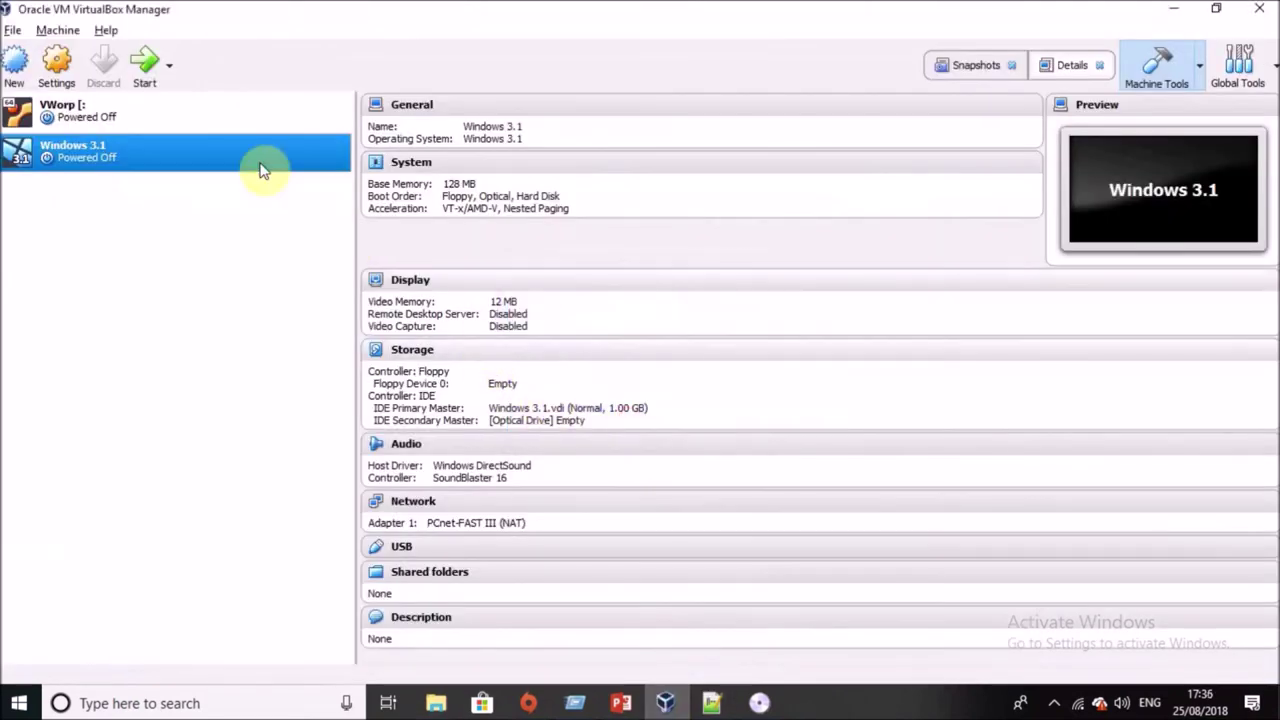
# Set the Windows 3.1 virtual machine's base memory to 256 MB and its video memory to 24 MB.
pyautogui.click(56, 70)
pyautogui.click(396, 195)
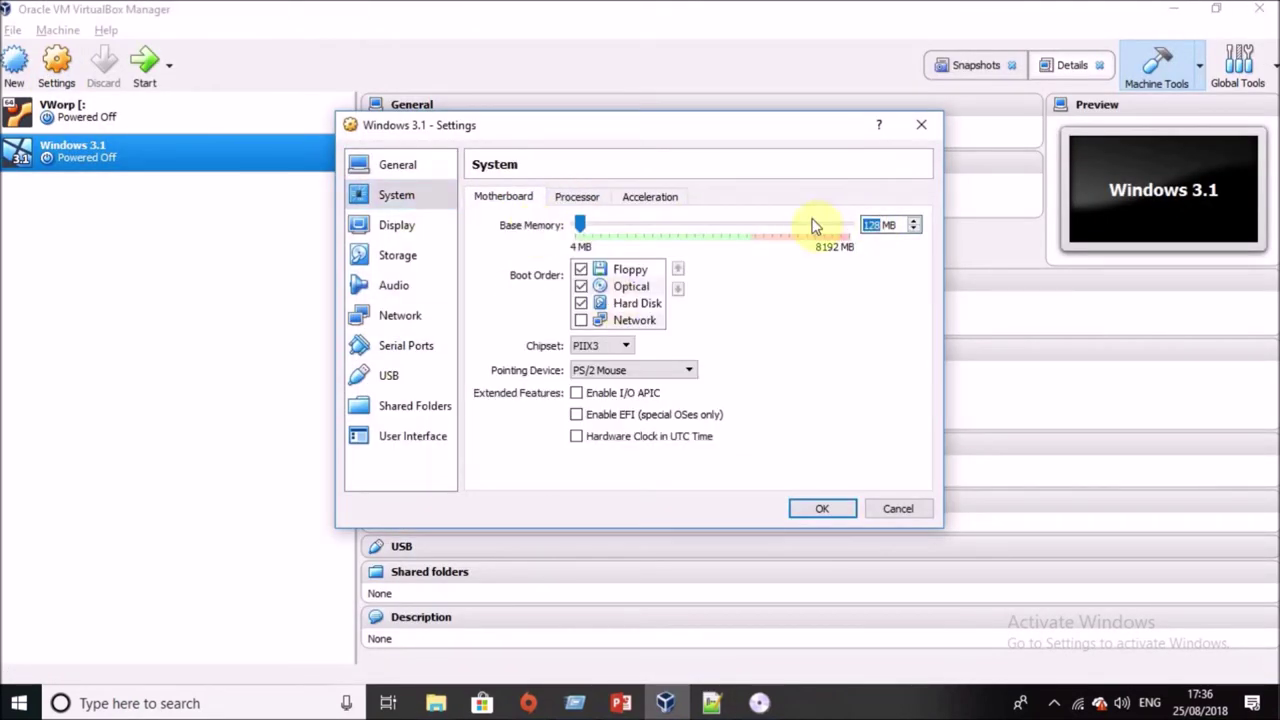
pyautogui.click(416, 222)
pyautogui.moveTo(882, 225); pyautogui.dragTo(831, 229)
pyautogui.write('24 MB')
pyautogui.click(822, 509)
# Boot the Windows 3.1 virtual machine into Program Manager, and power it off.
pyautogui.click(145, 70)
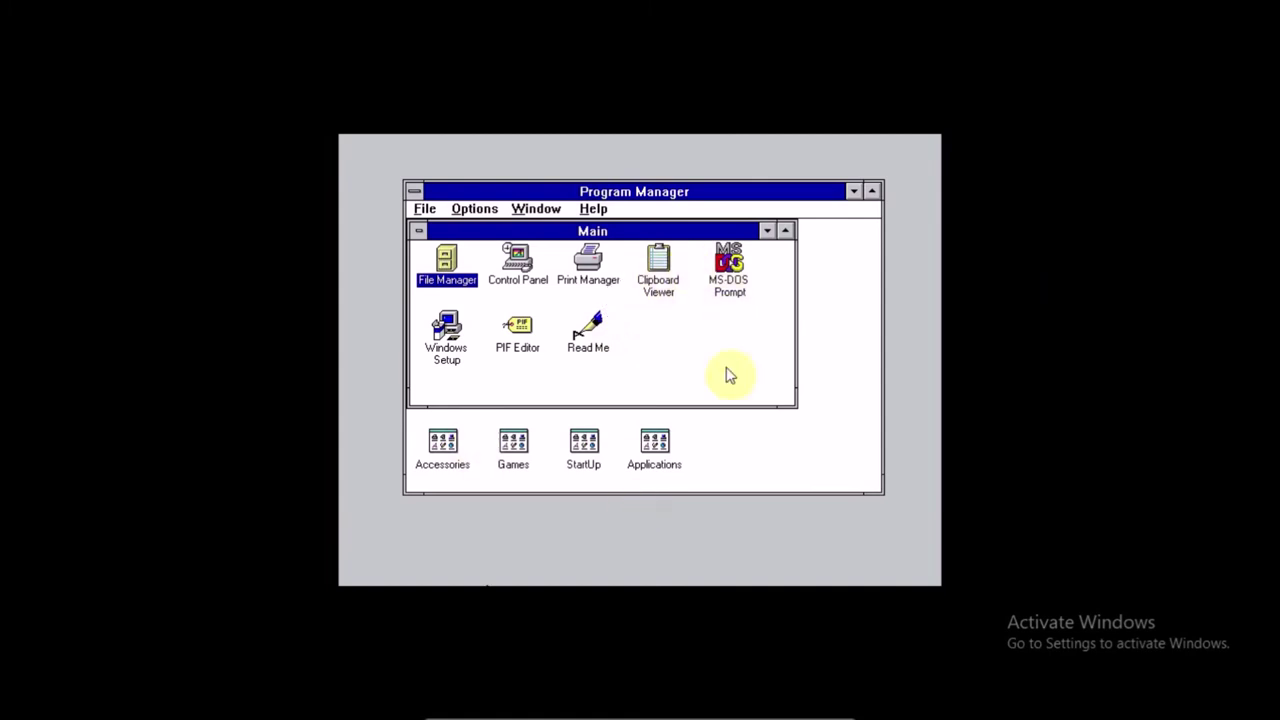
pyautogui.click(849, 707)
pyautogui.click(592, 418)
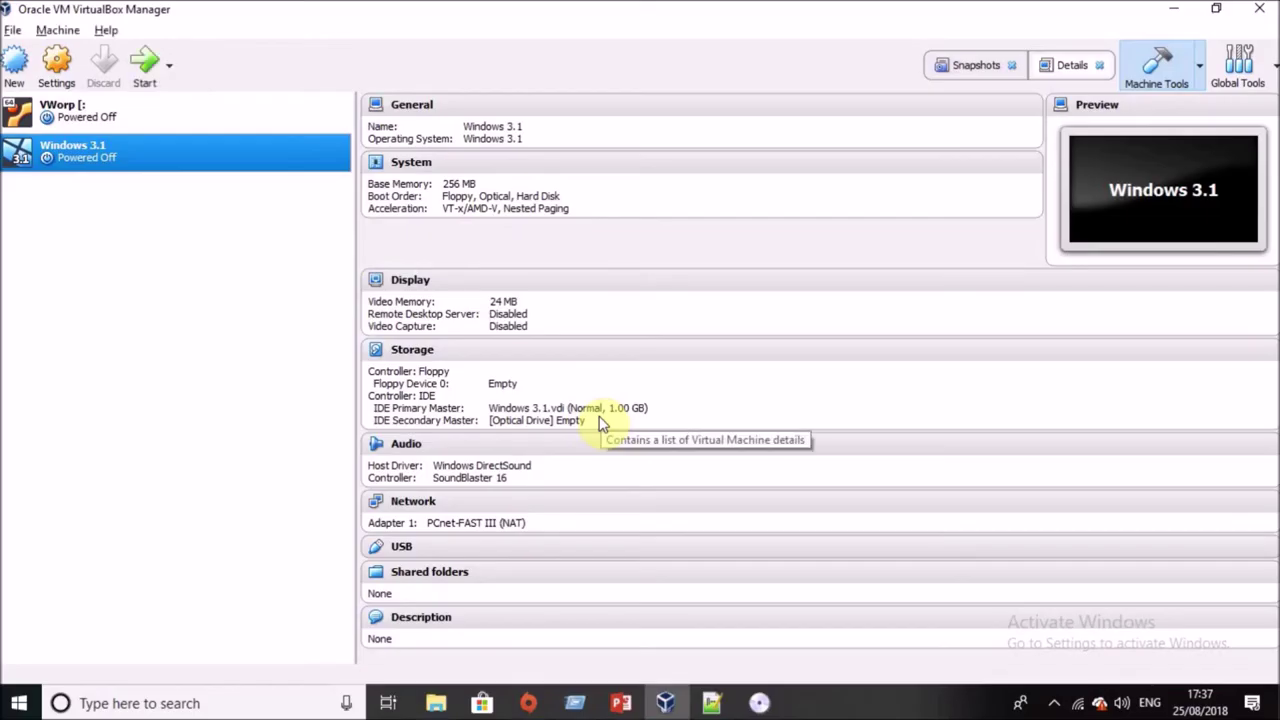
pyautogui.click(1054, 703)
pyautogui.rightClick(1020, 660)
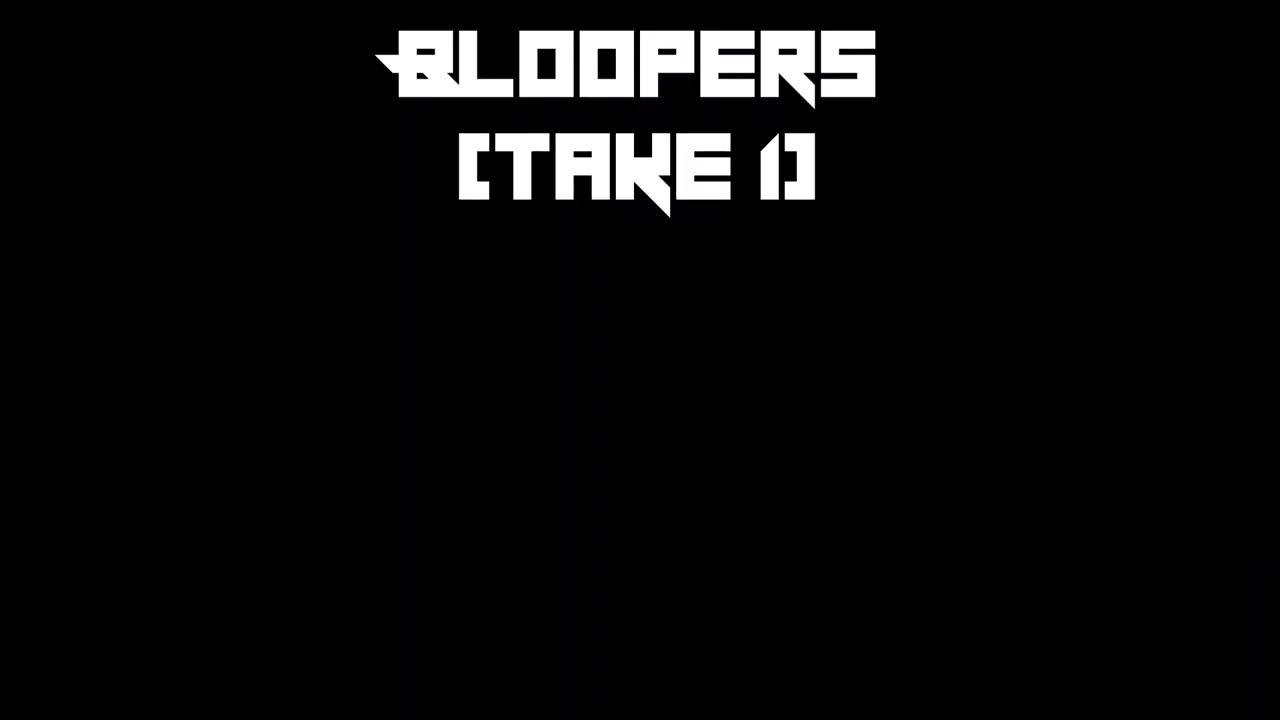